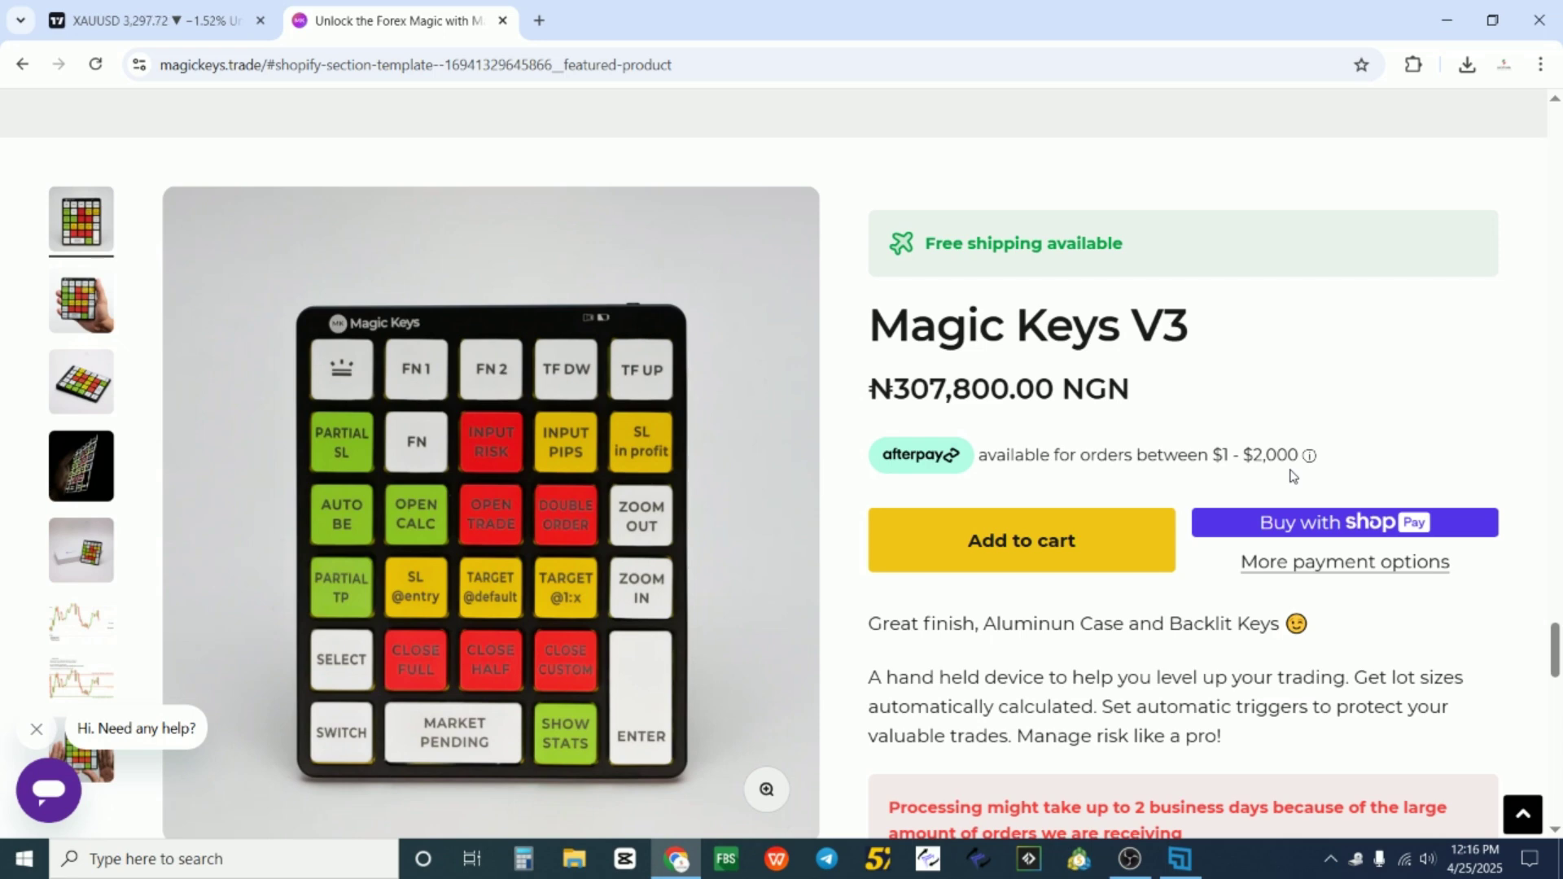
Step: Select the Chrome address bar on the Magic Keys V3 product page to start a new search
left_click(655, 58)
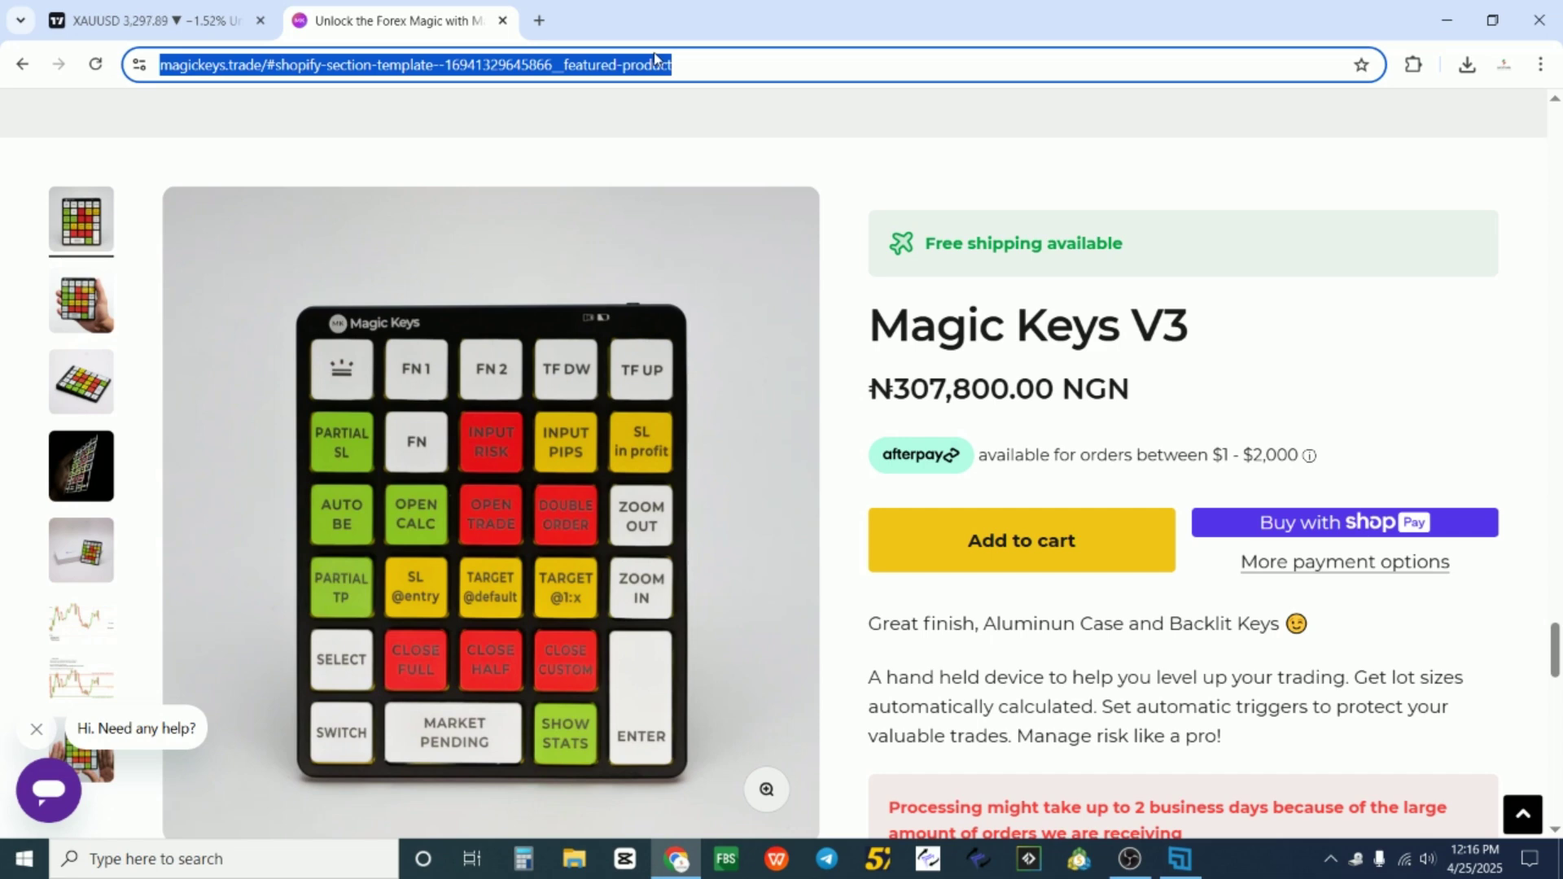
Step: Search Bing for 'position sizer mt5' and scroll to the EarnForex Position Sizer Expert Advisor result
type("position sizer mt5")
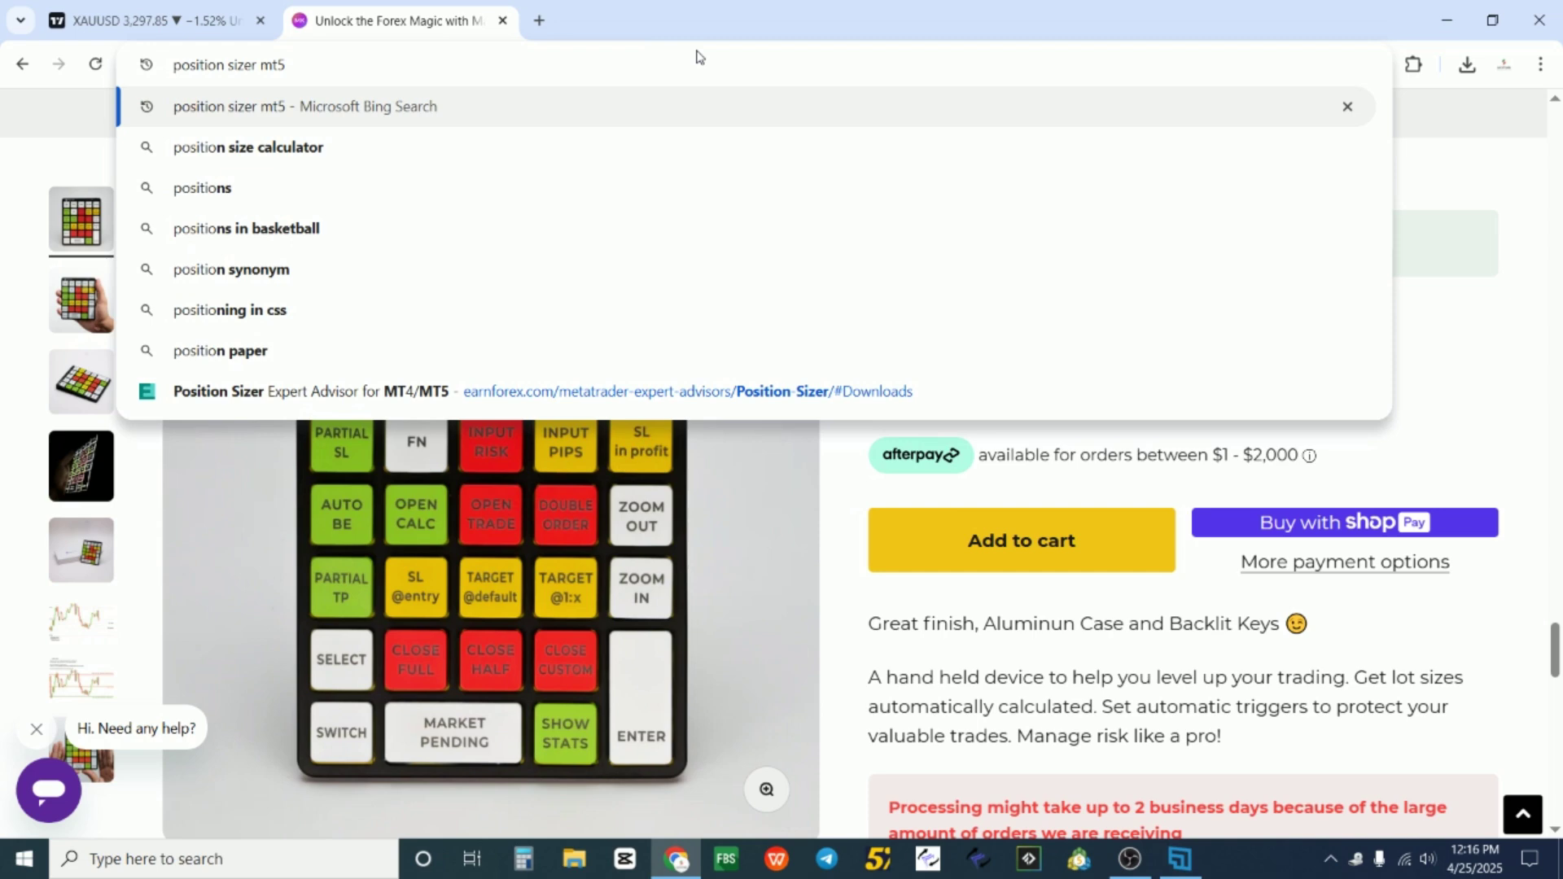
key("End")
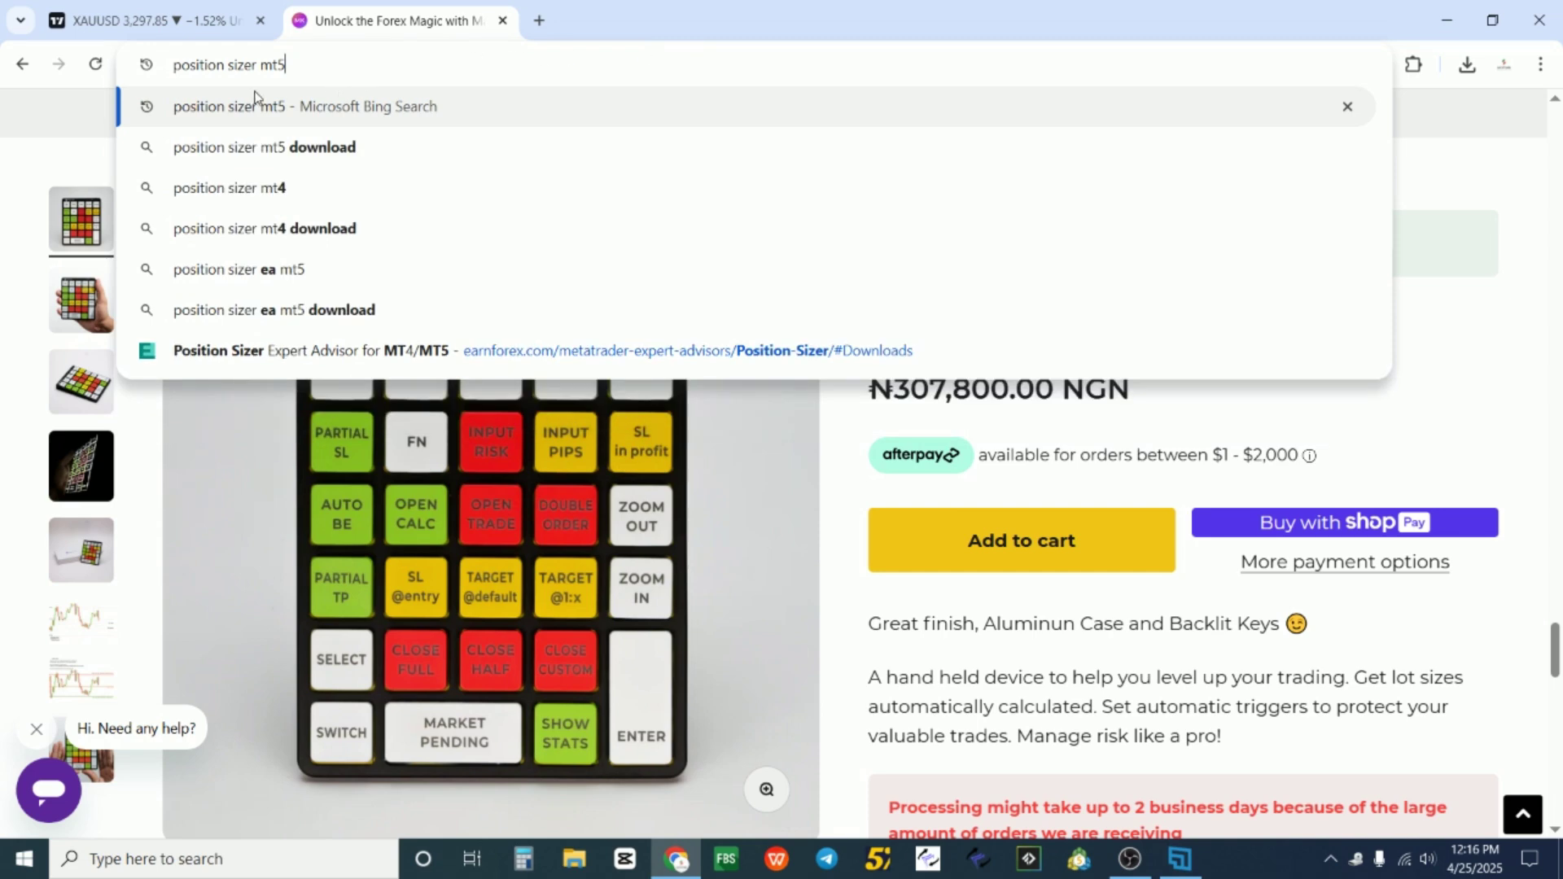
left_click(530, 110)
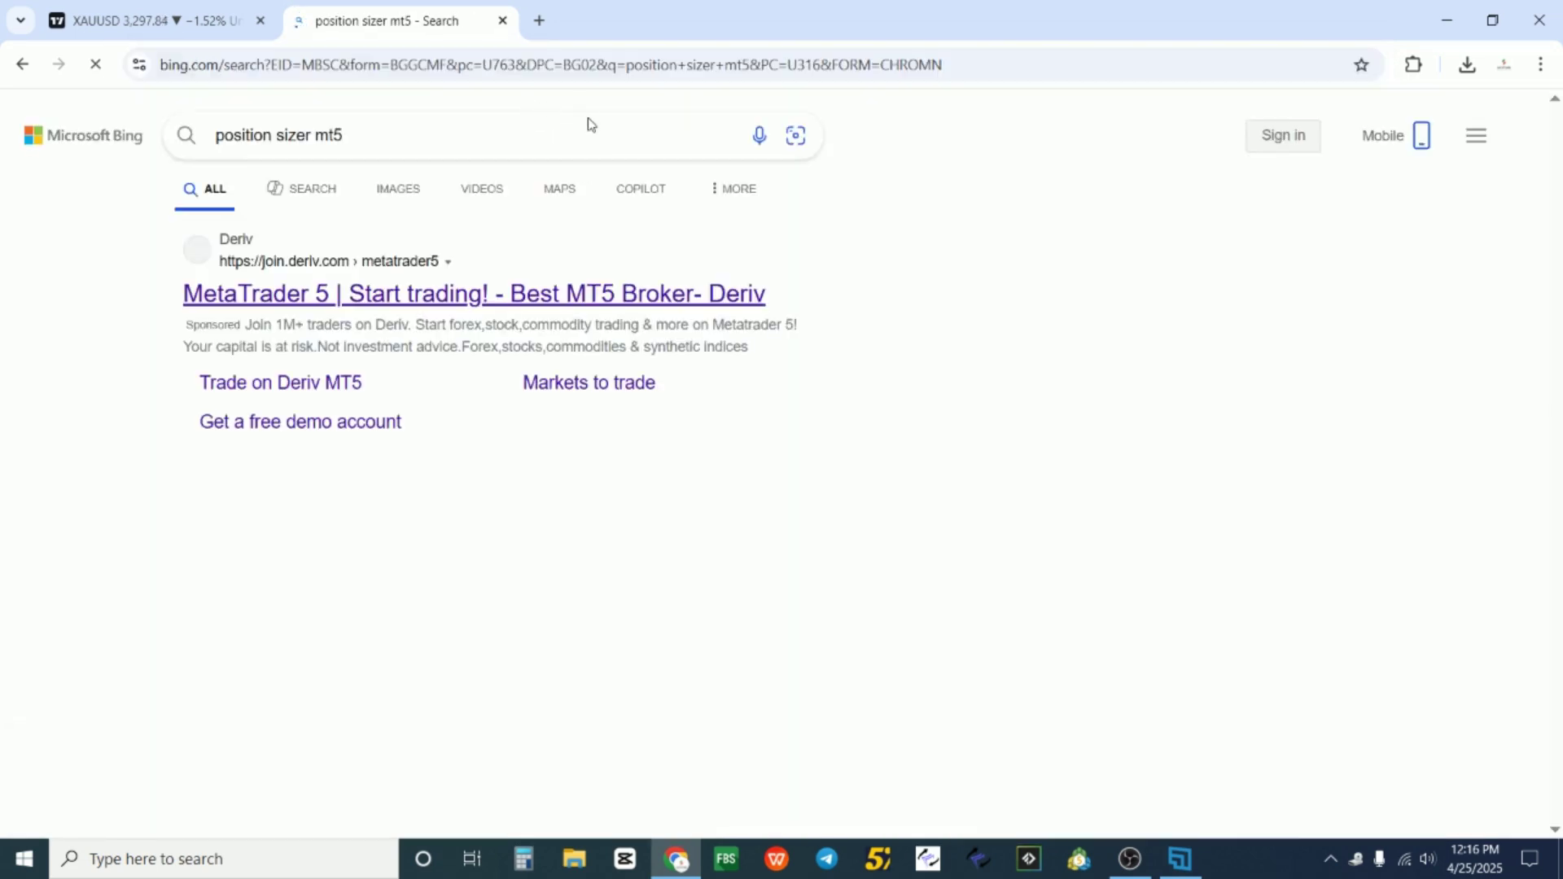
scroll(460, 496, "down", 6)
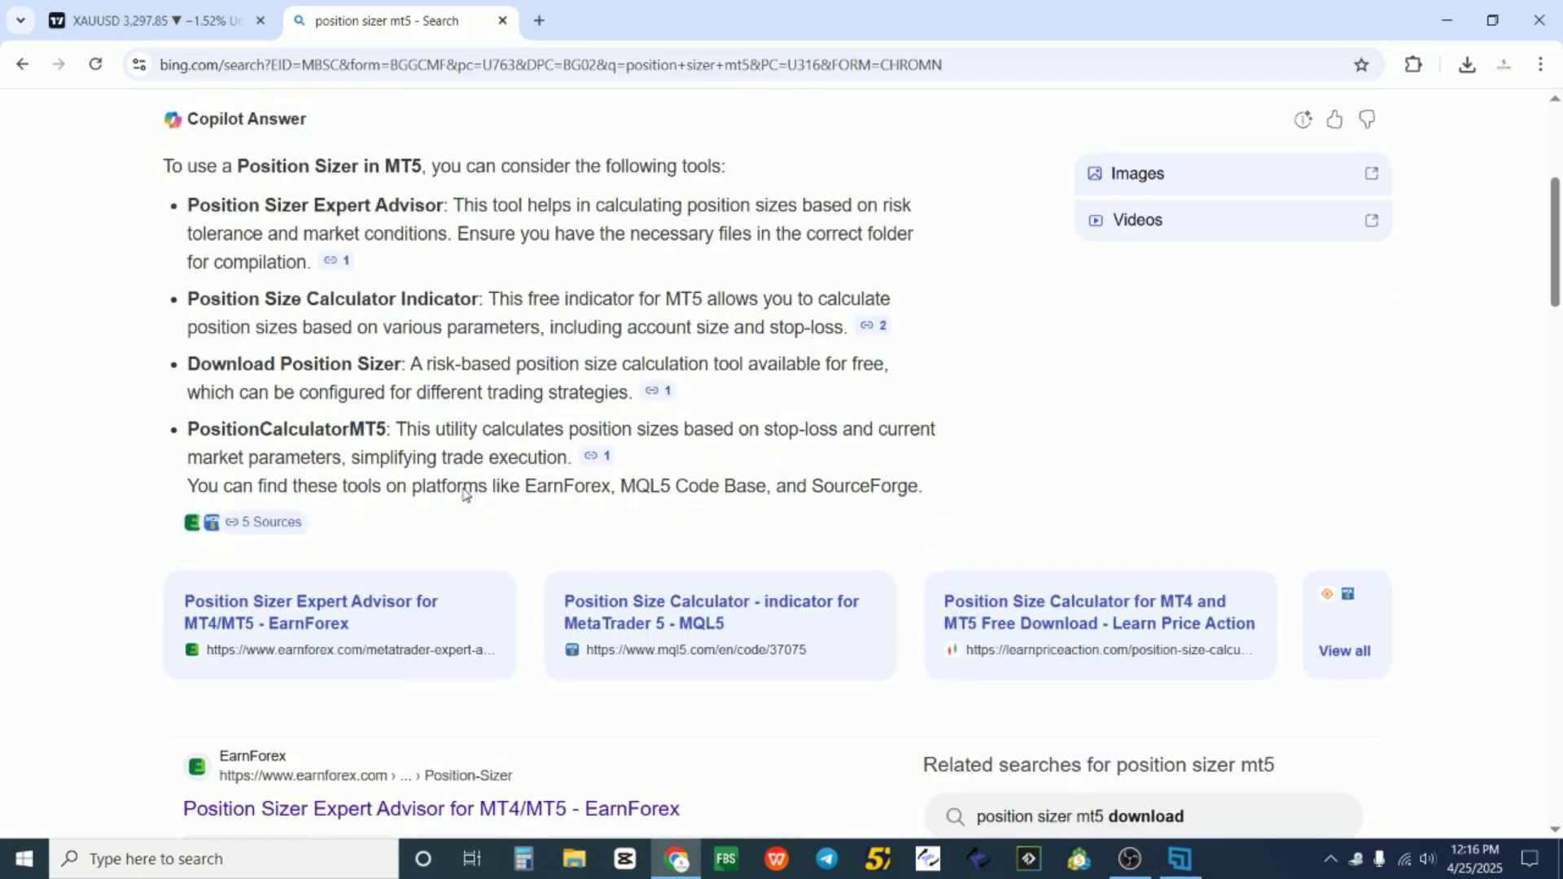
scroll(464, 495, "down", 2)
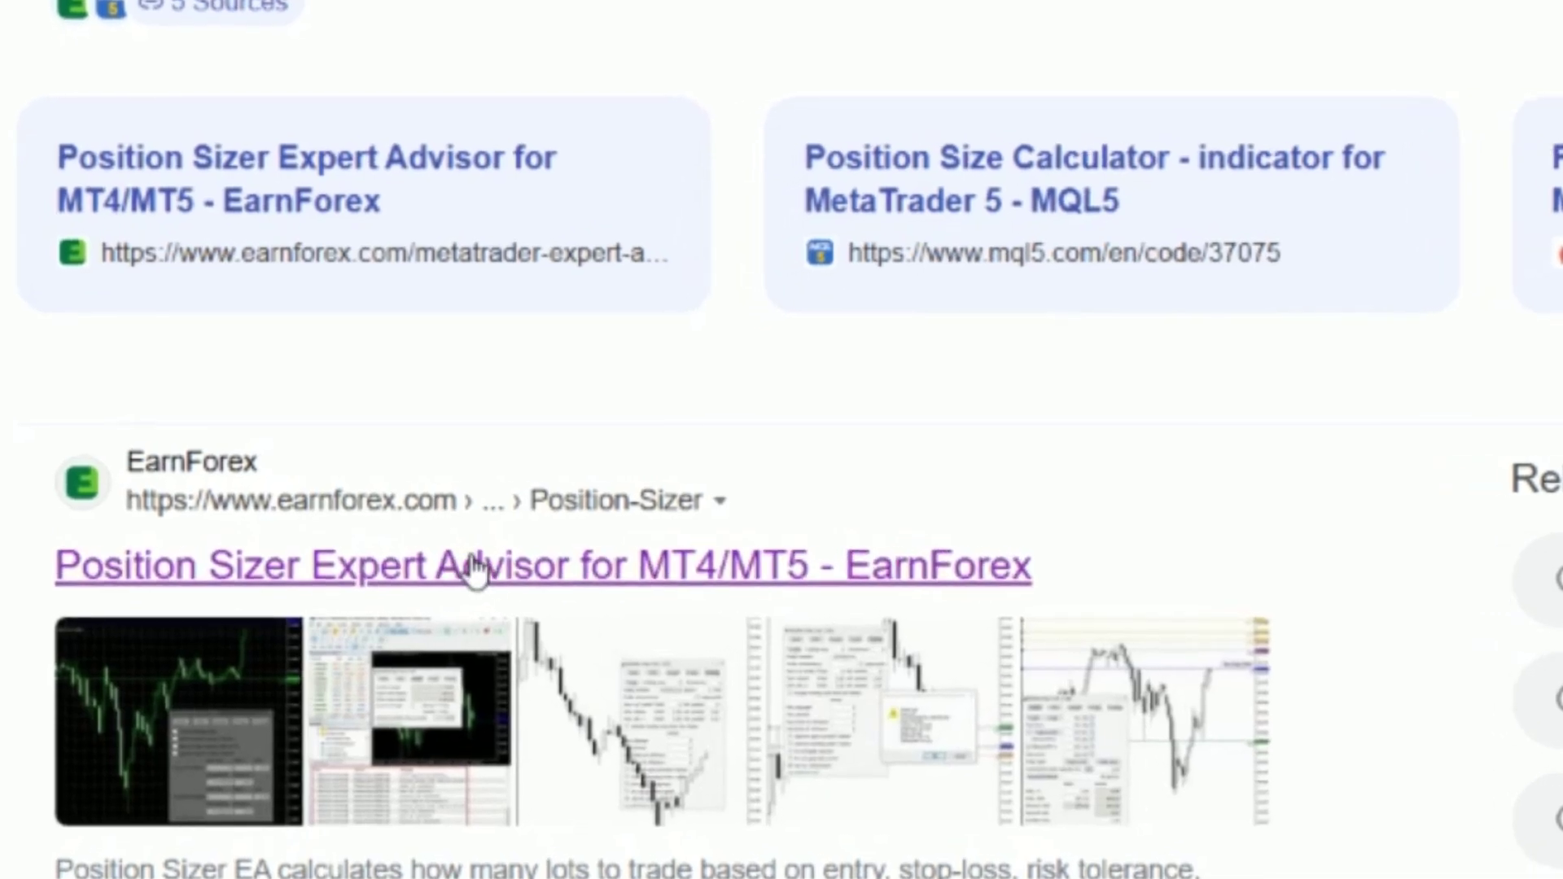
Step: Open the EarnForex Position Sizer page, close the Bing tab, and jump to its Downloads section
left_click(517, 568)
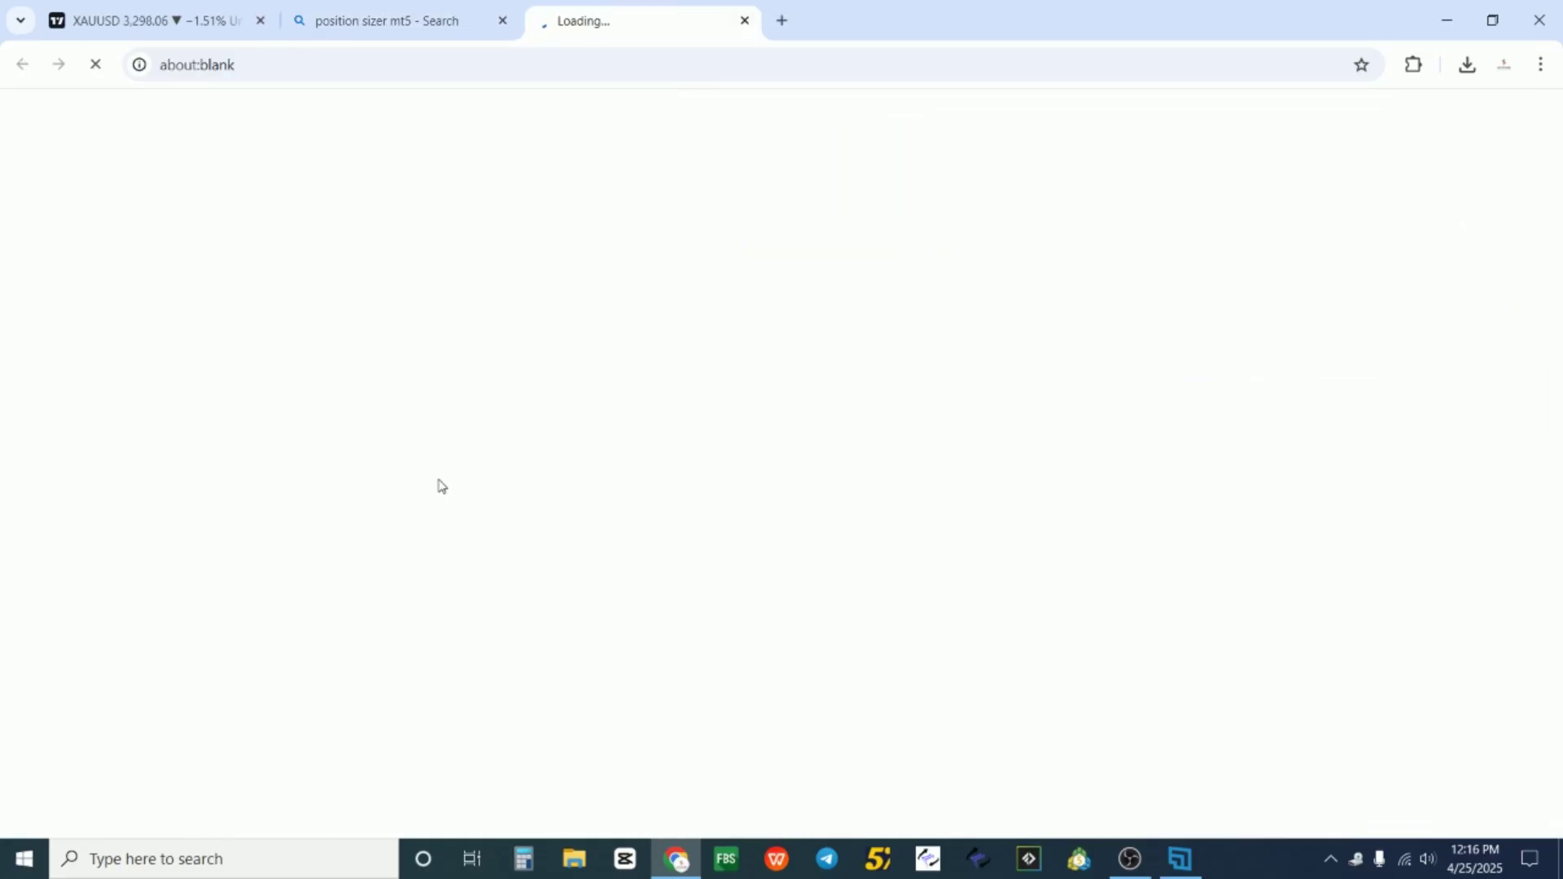
left_click(502, 20)
scroll(533, 494, "down", 3)
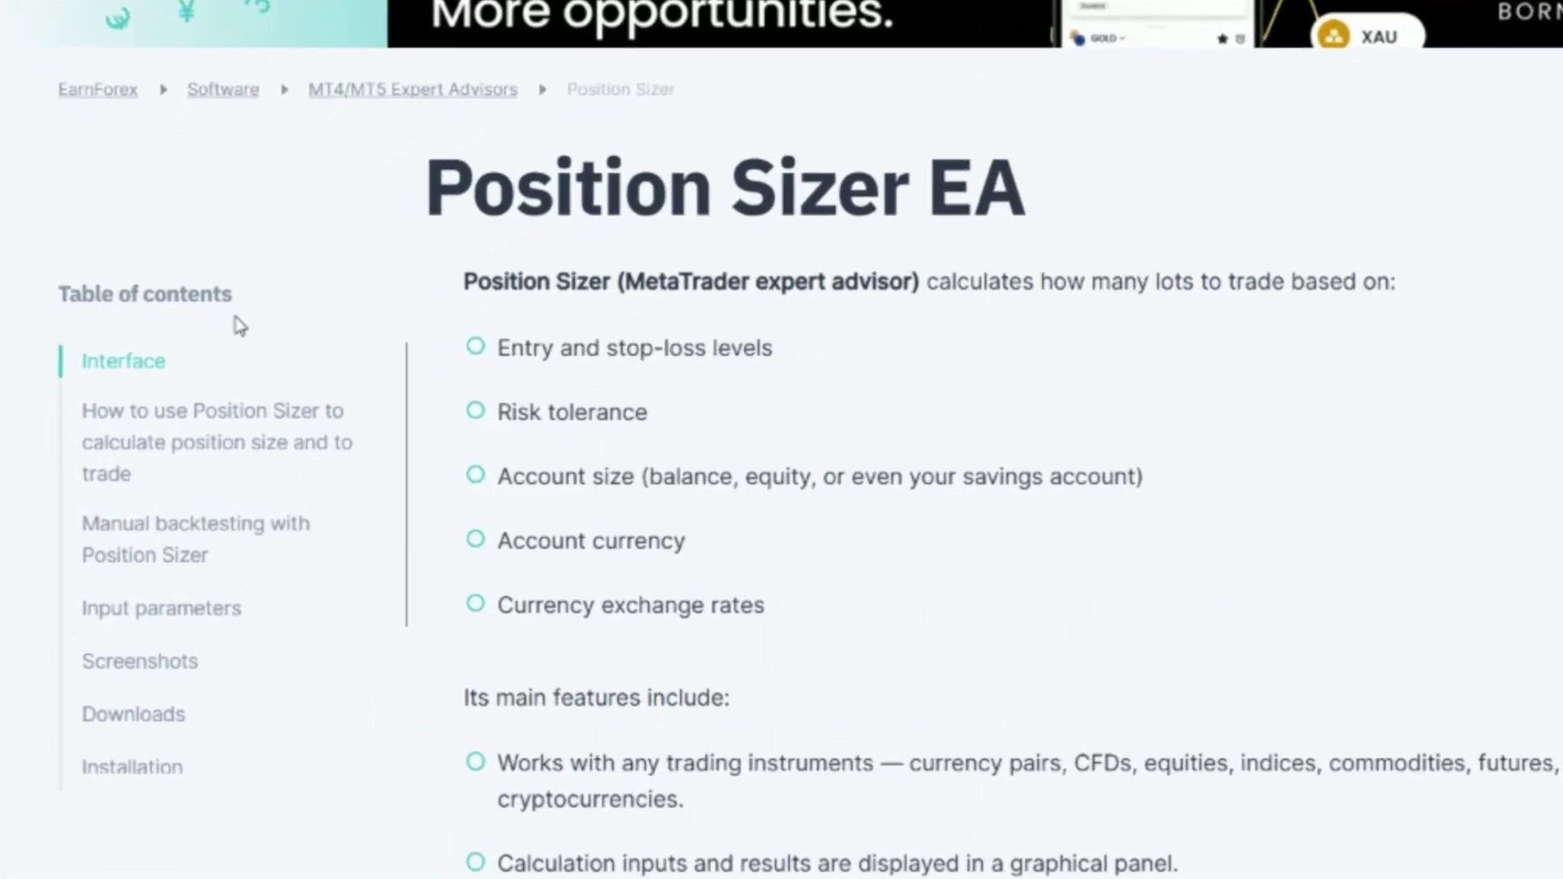
left_click(203, 733)
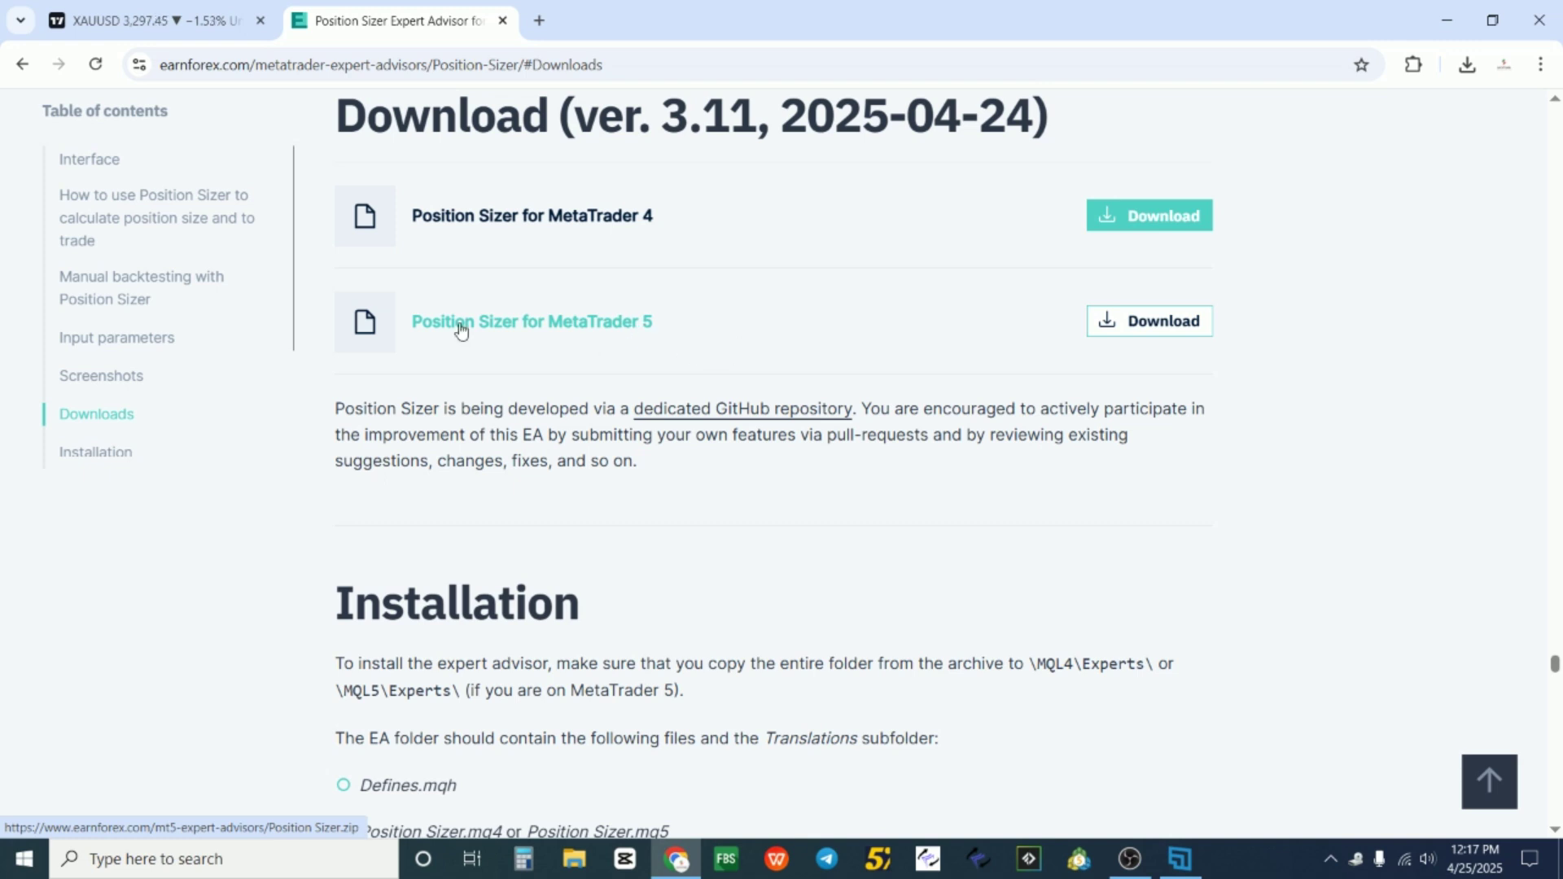
Step: Download Position Sizer for MetaTrader 5 and show Position Sizer.zip in its folder
left_click(1147, 325)
left_click(1467, 65)
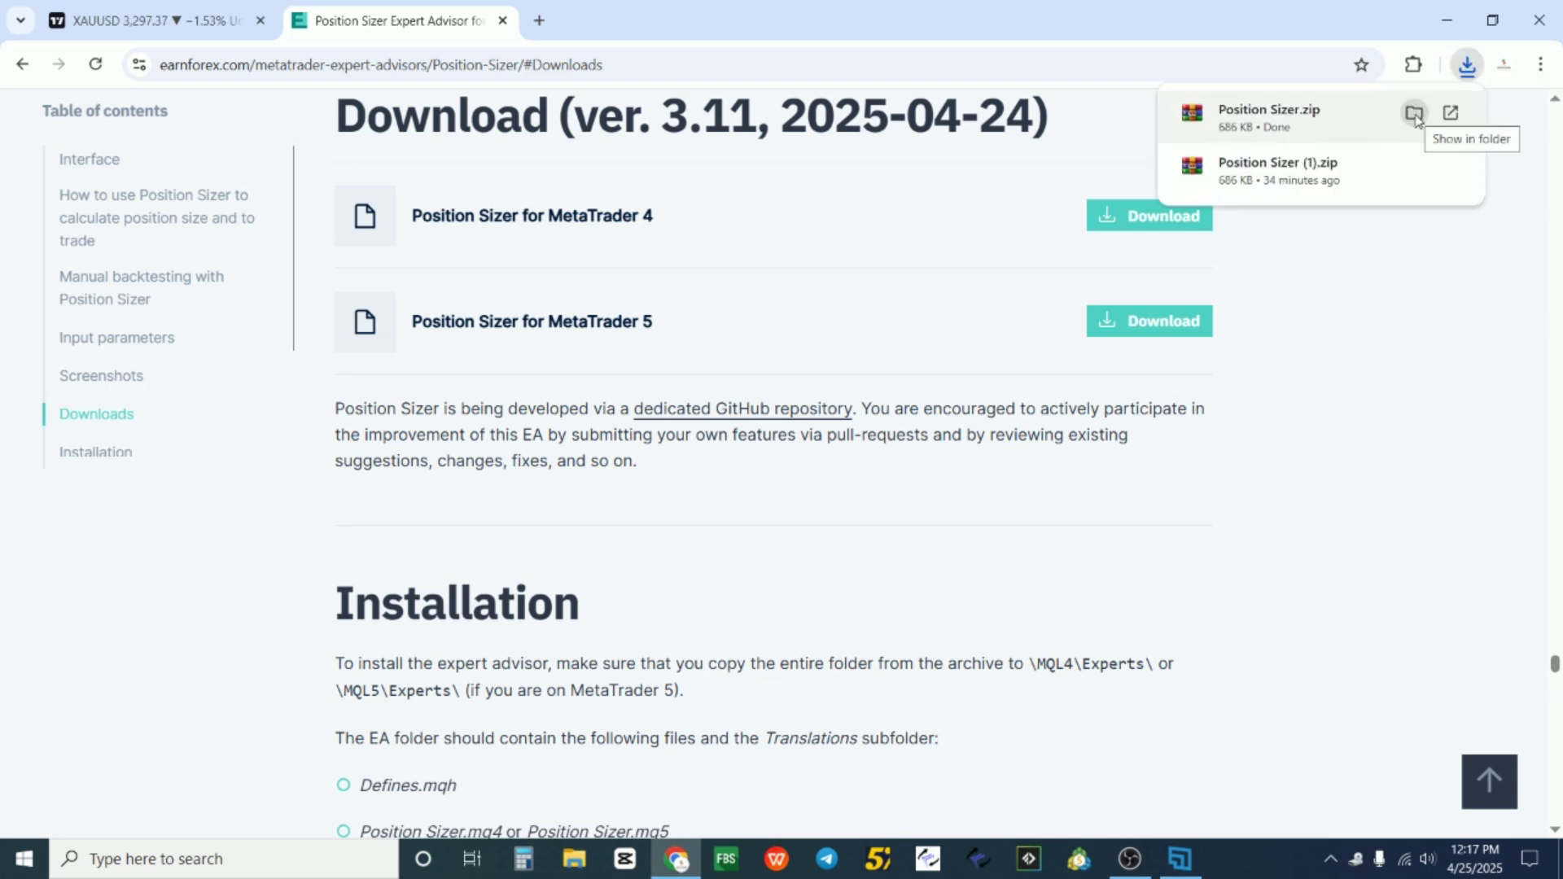
left_click(1414, 114)
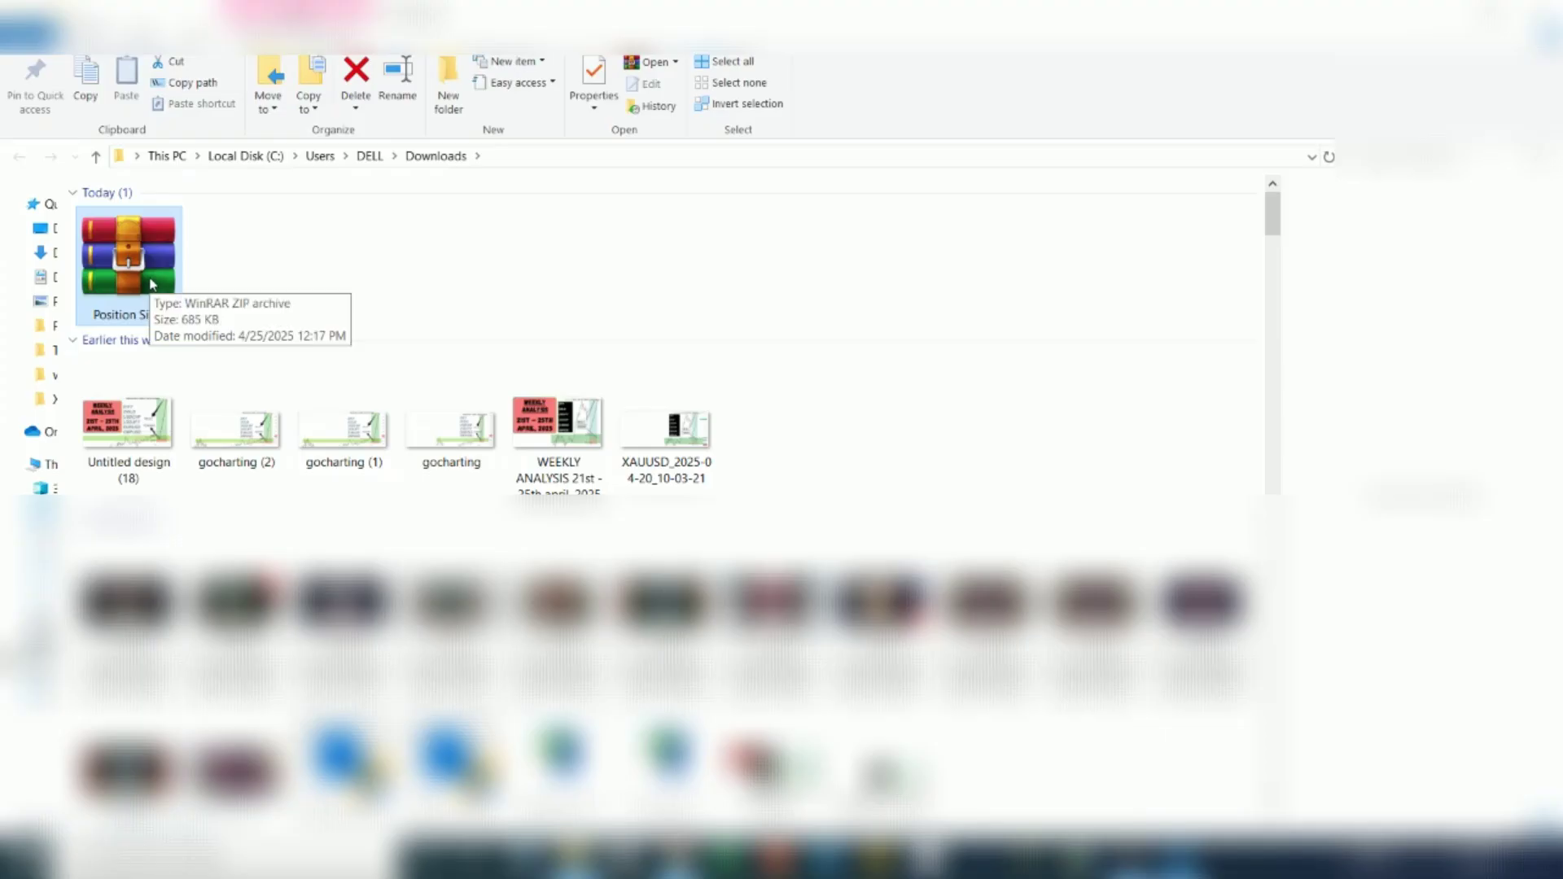
Step: Create a 'position size' folder in Downloads and drag Position Sizer.zip into it
right_click(249, 265)
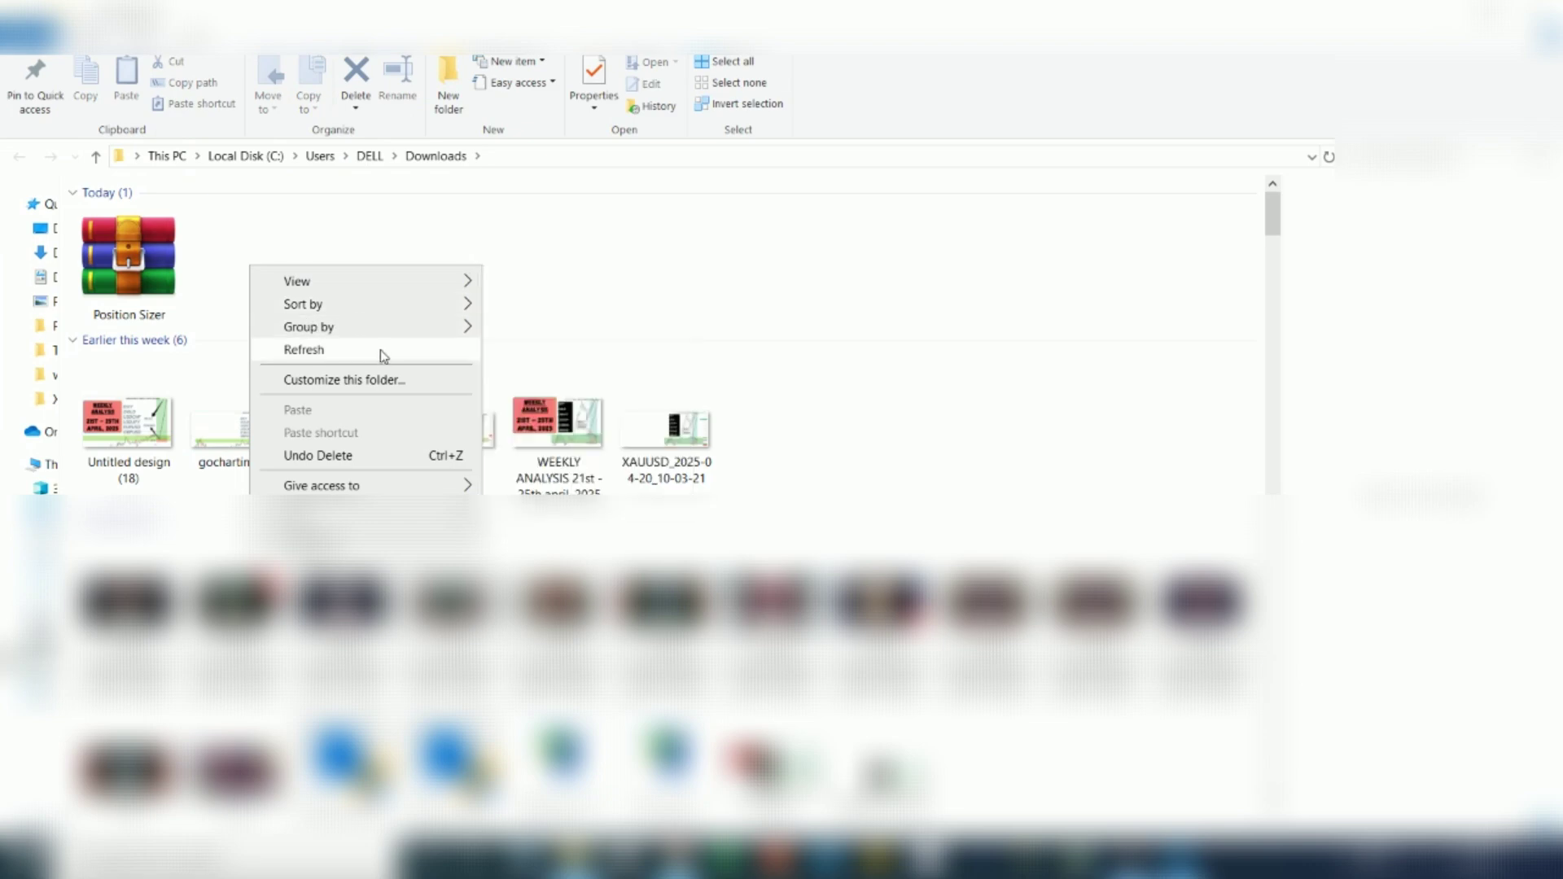
mouse_move(382, 516)
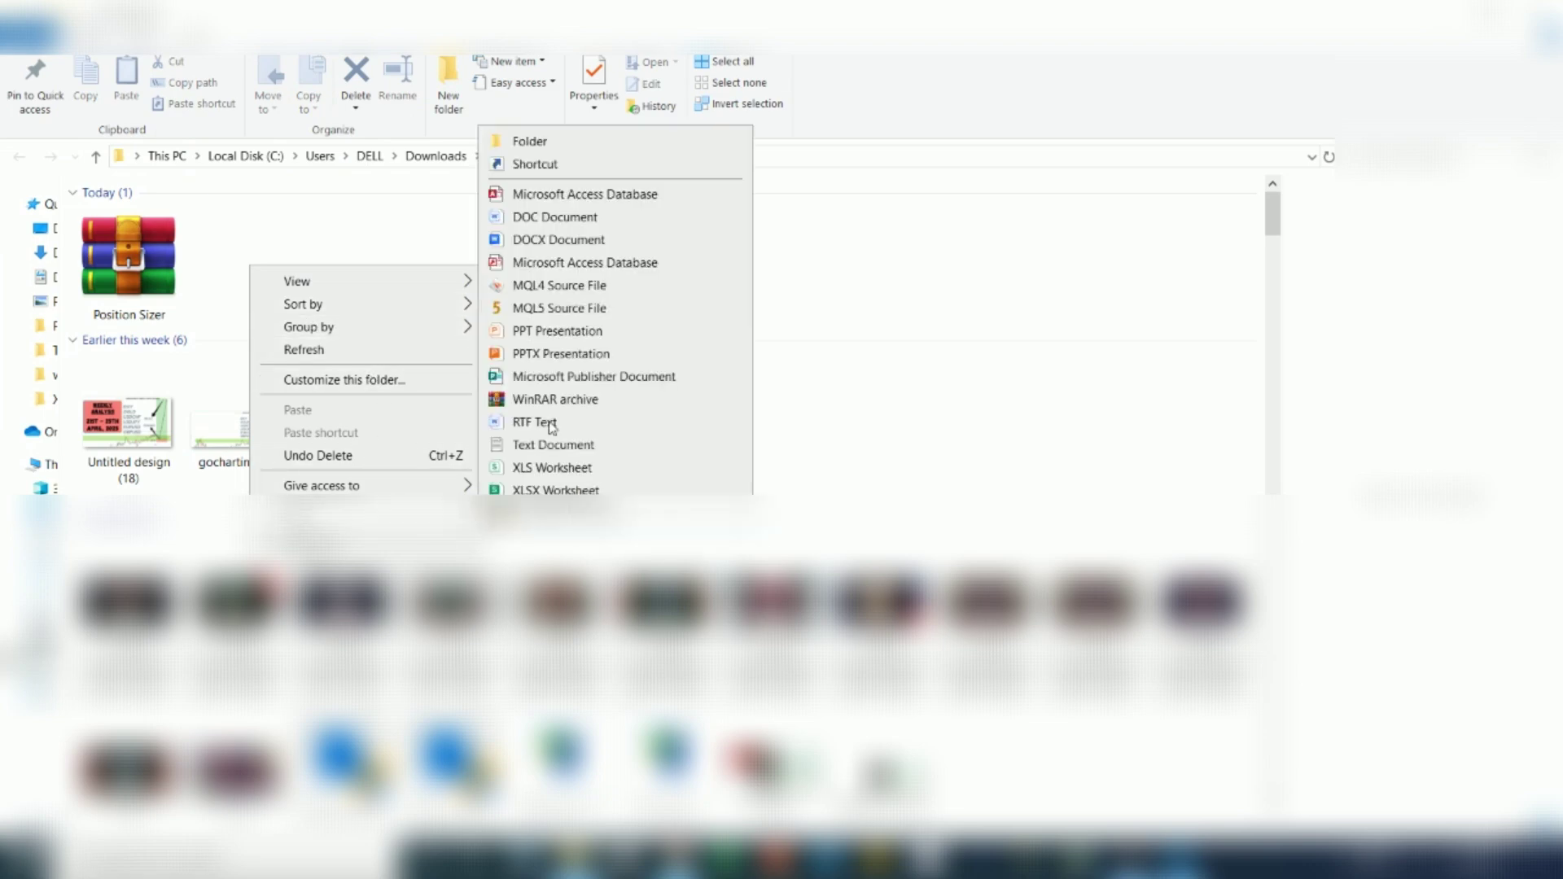
left_click(547, 143)
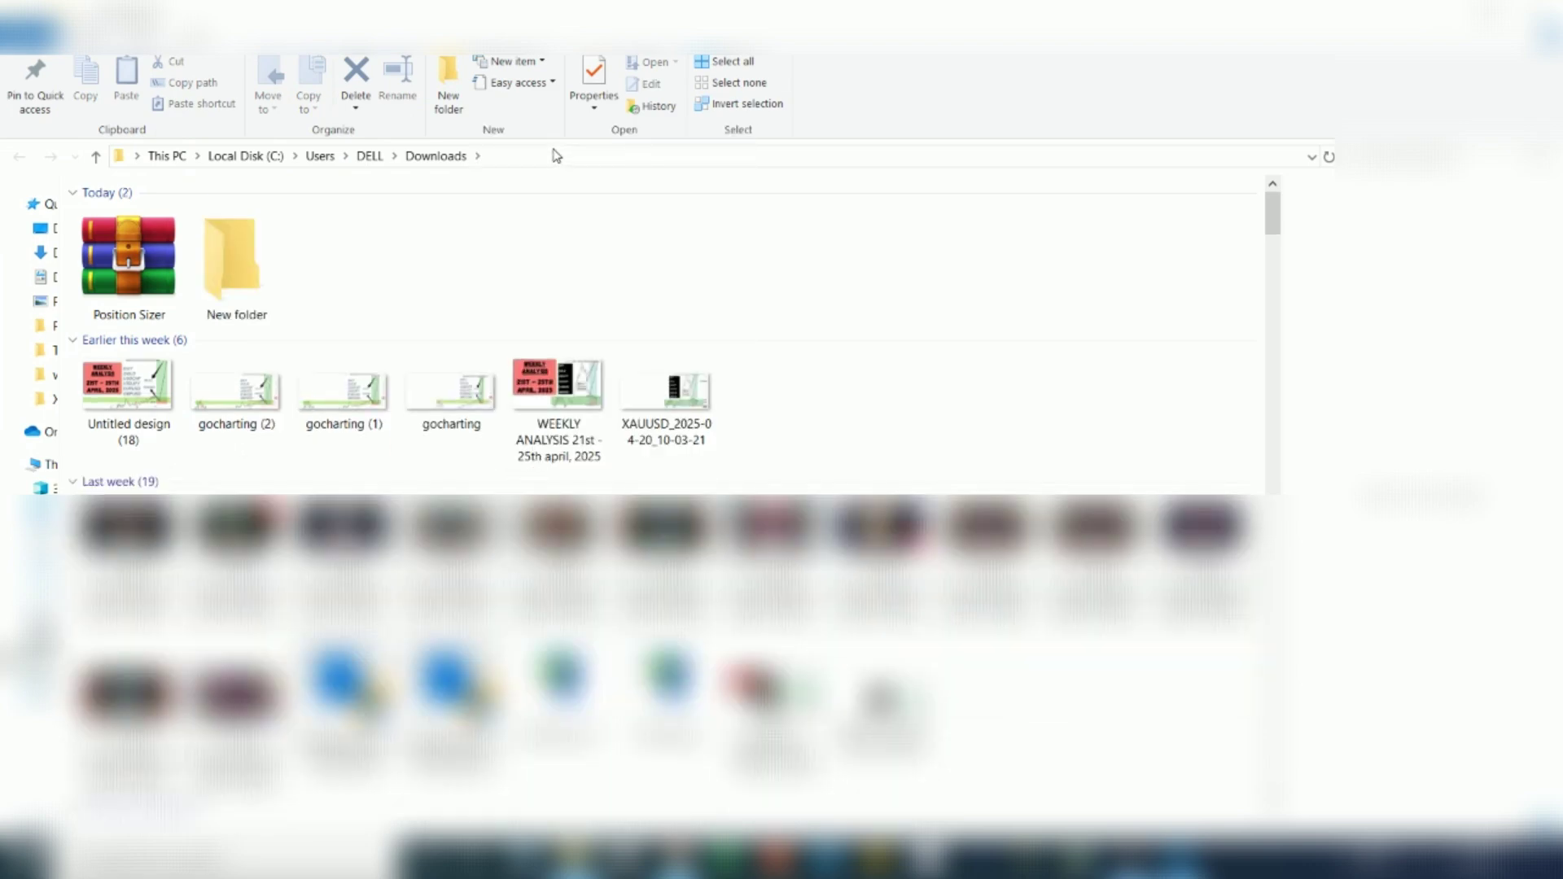
type("po")
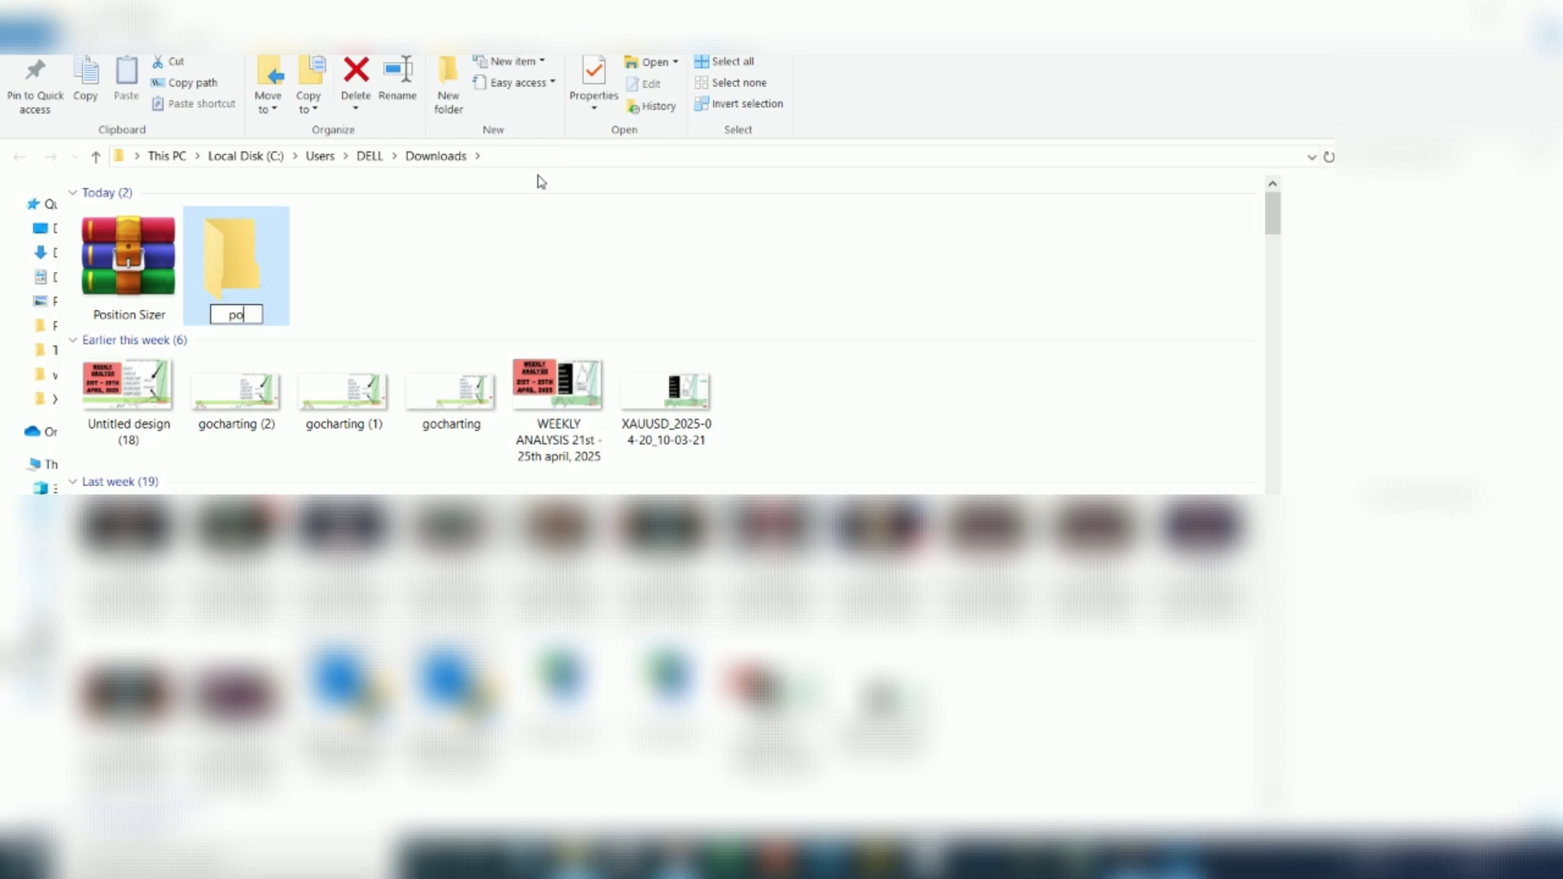
type("sition size")
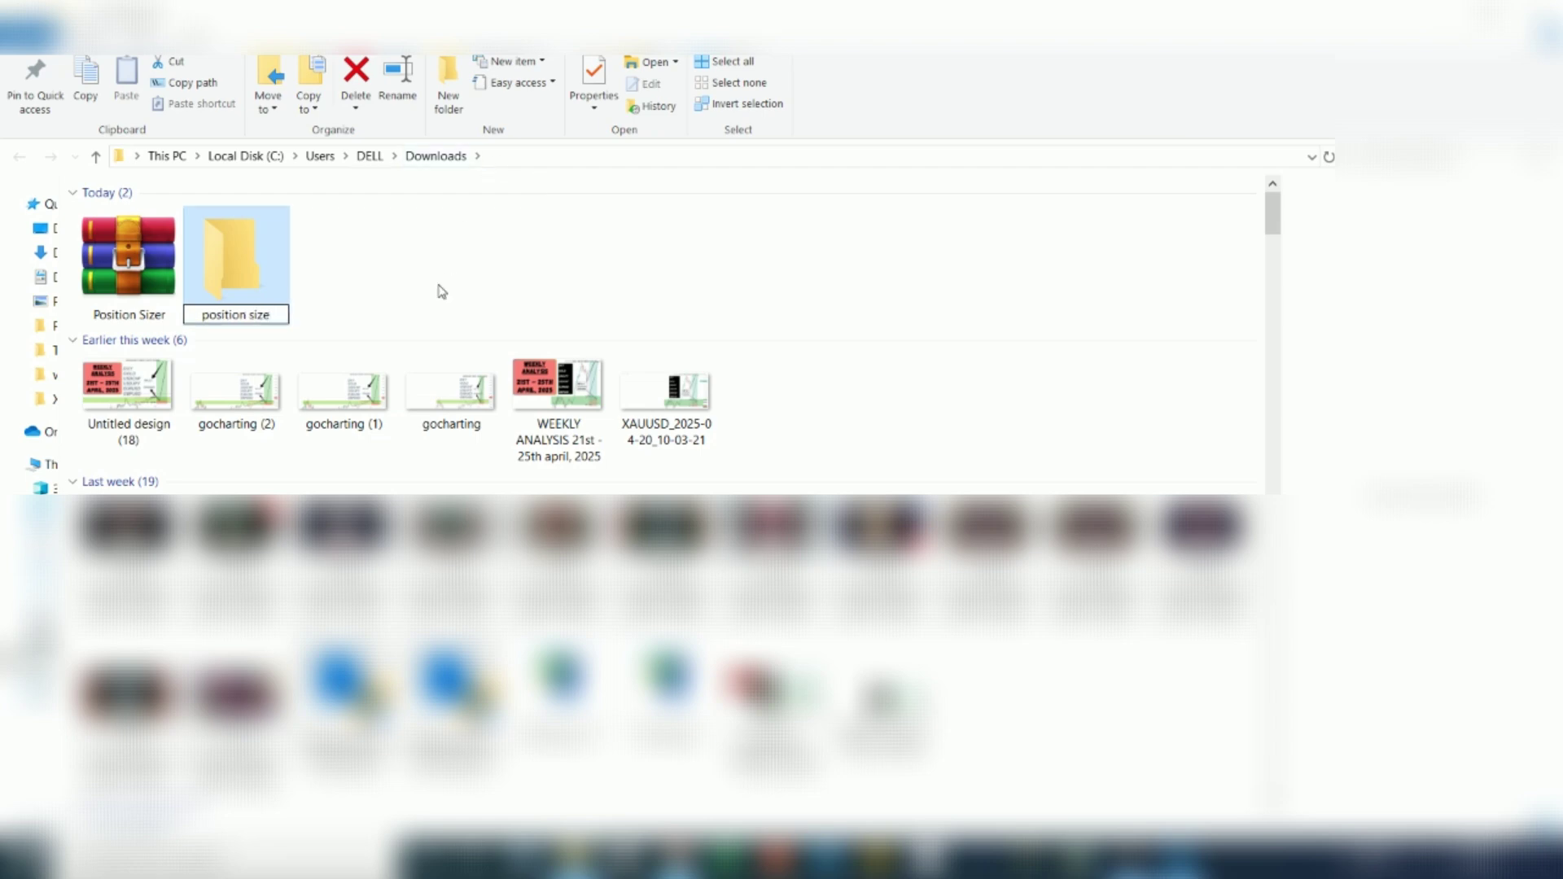
left_click(338, 304)
left_click(137, 268)
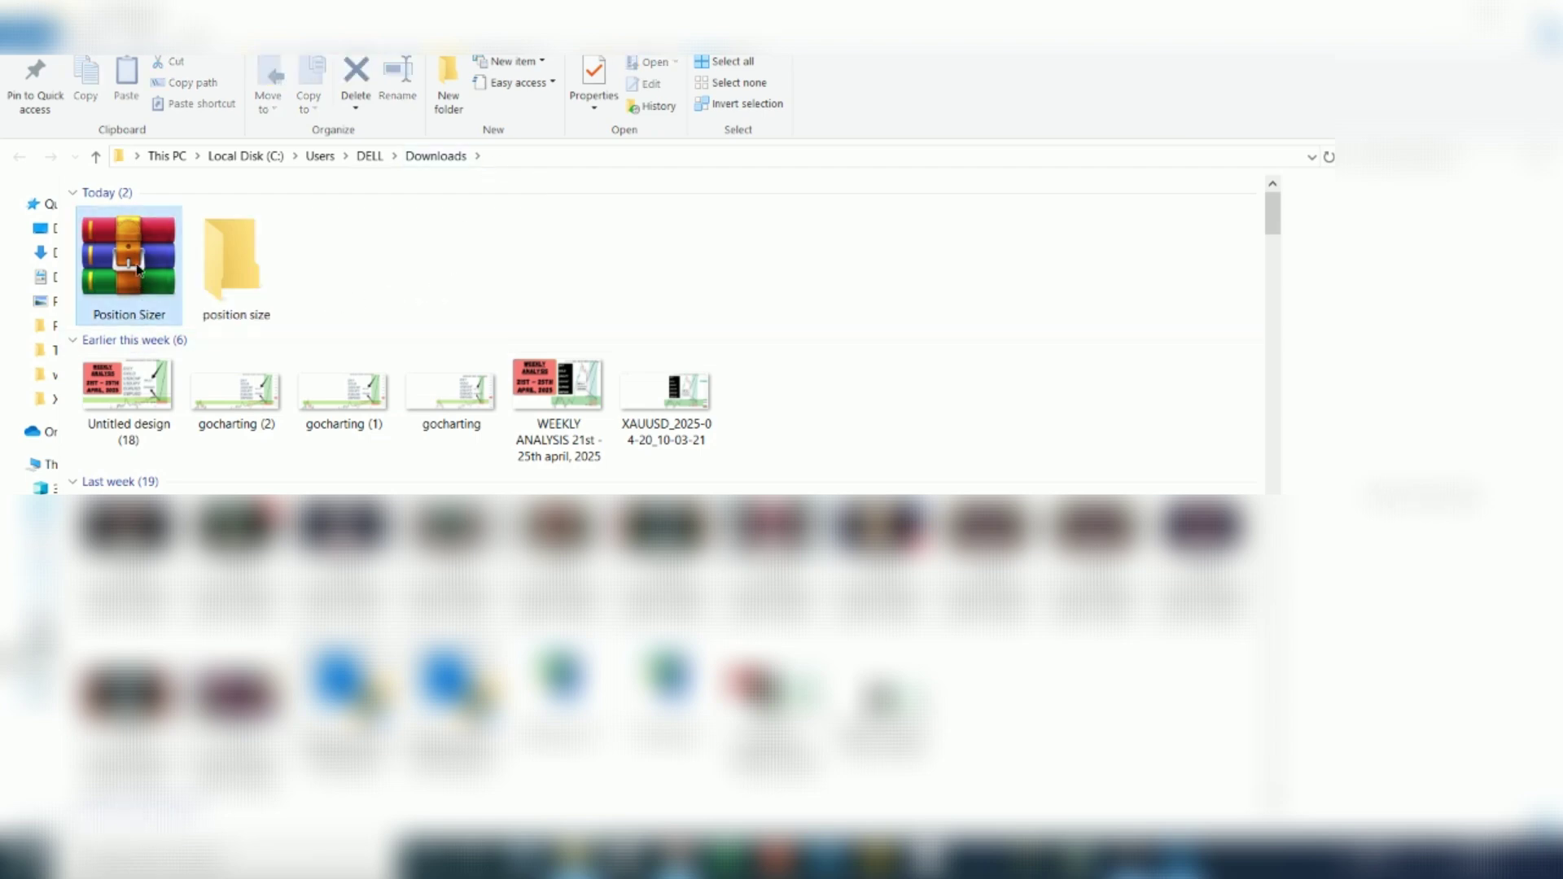
left_click_drag(137, 268, 223, 296)
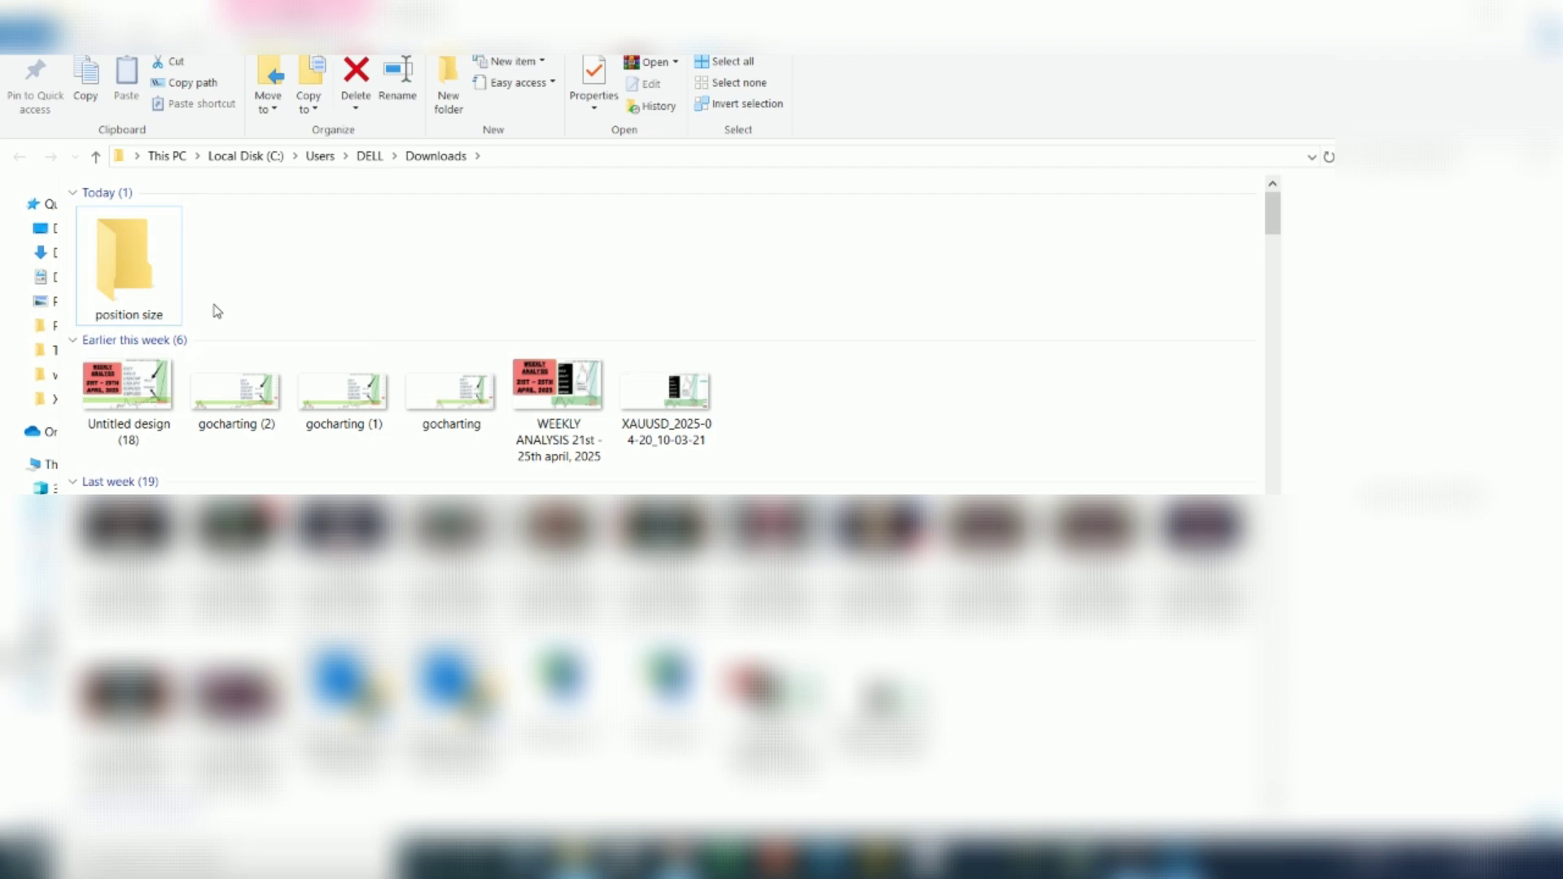
Step: Open the position size folder and extract Position Sizer.zip there with Extract Here
double_click(139, 274)
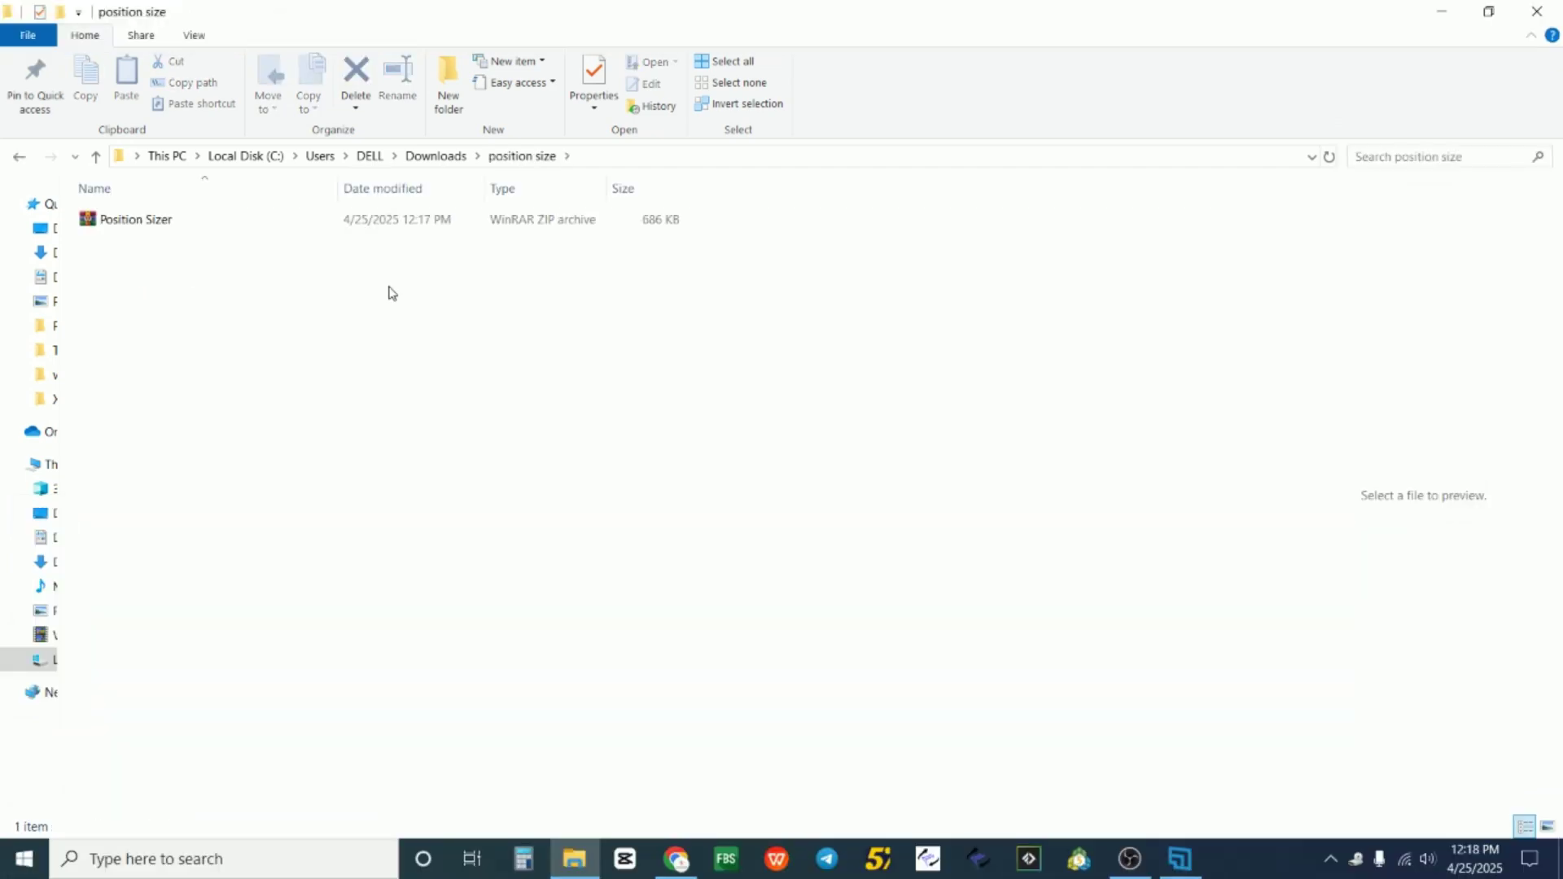
left_click(157, 219)
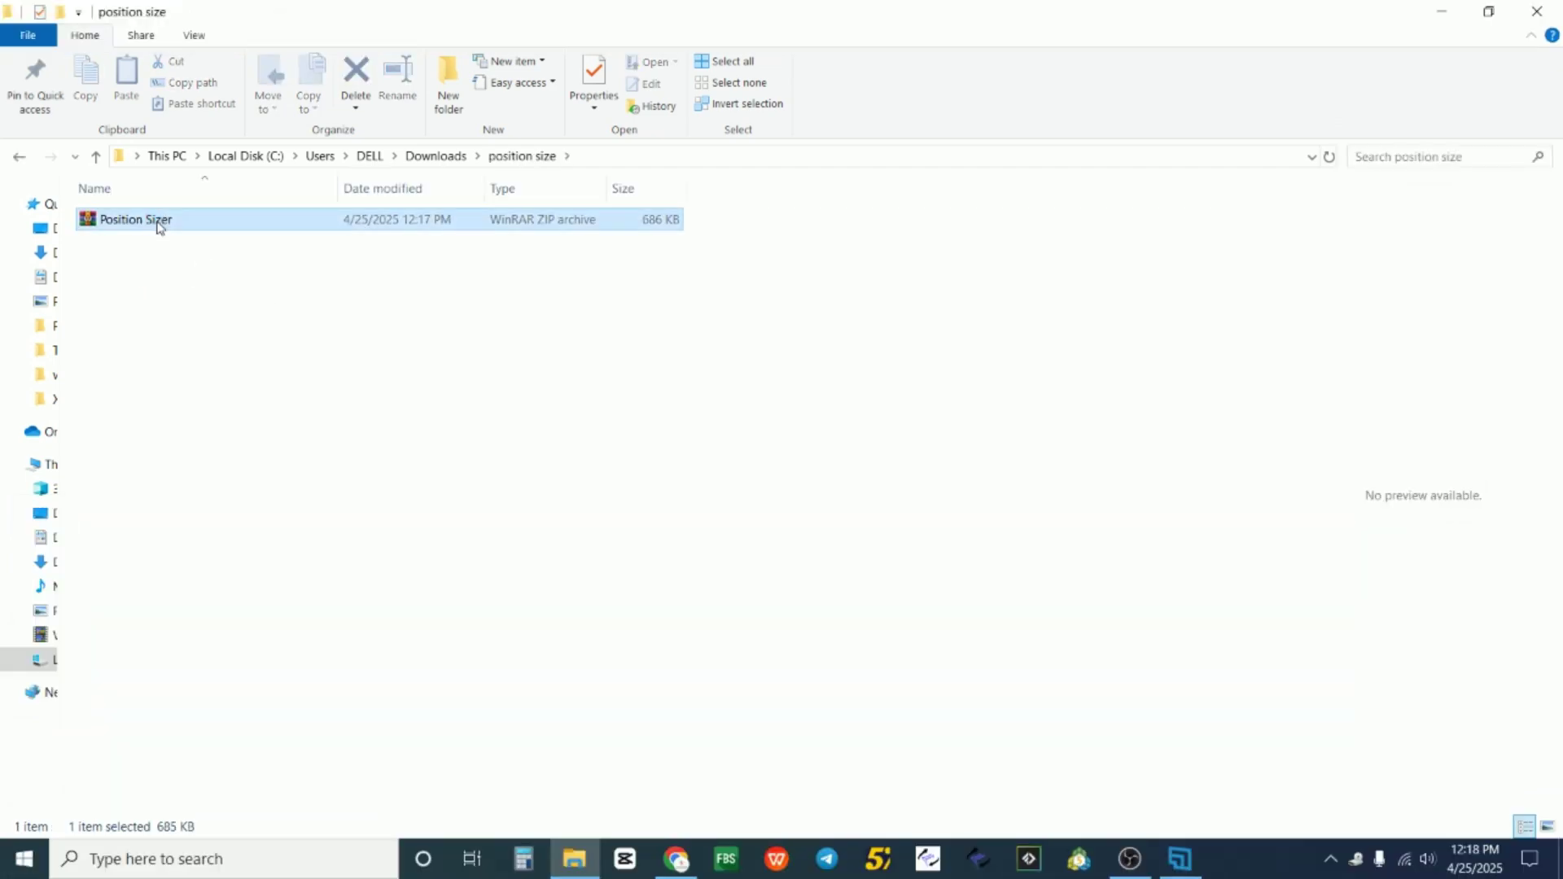
right_click(158, 220)
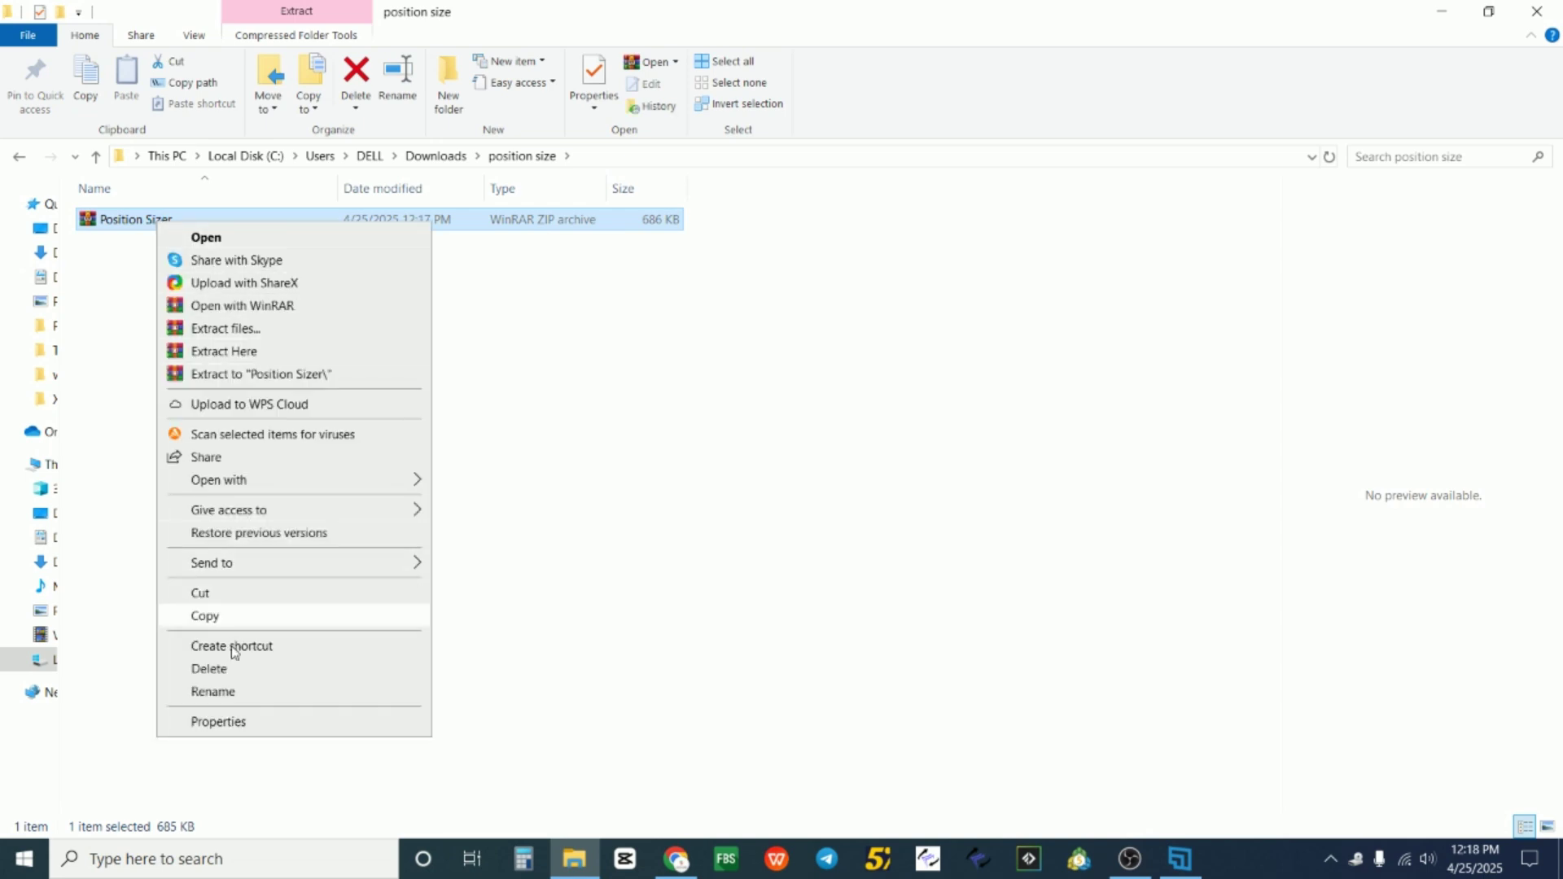
left_click(256, 356)
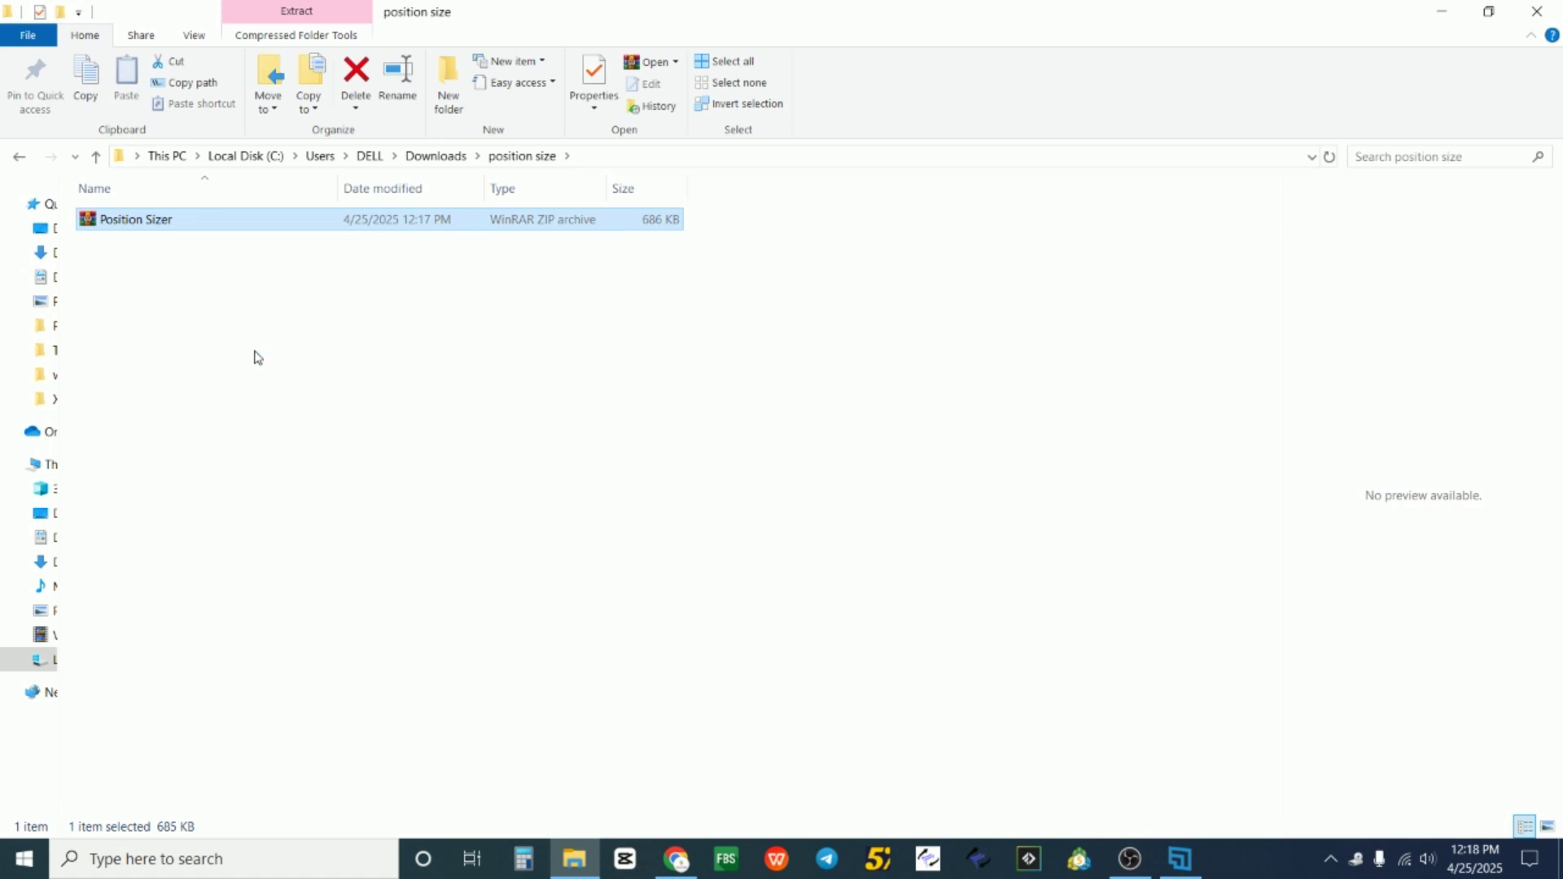
left_click(133, 323)
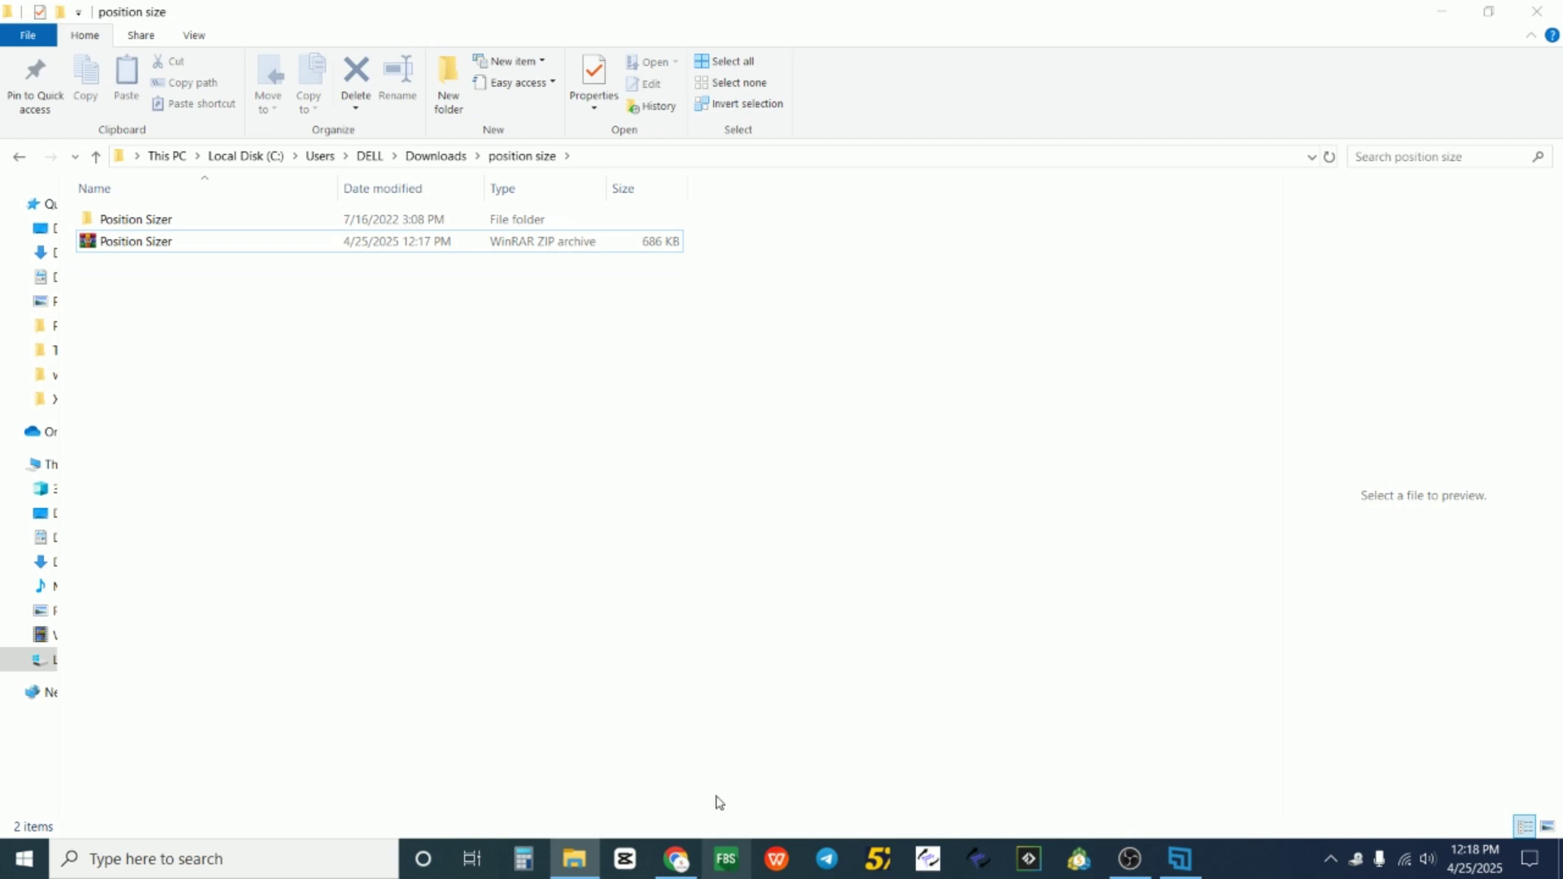
Step: Switch to the FBS MetaTrader 5 terminal and choose File > Open Data Folder
left_click(725, 872)
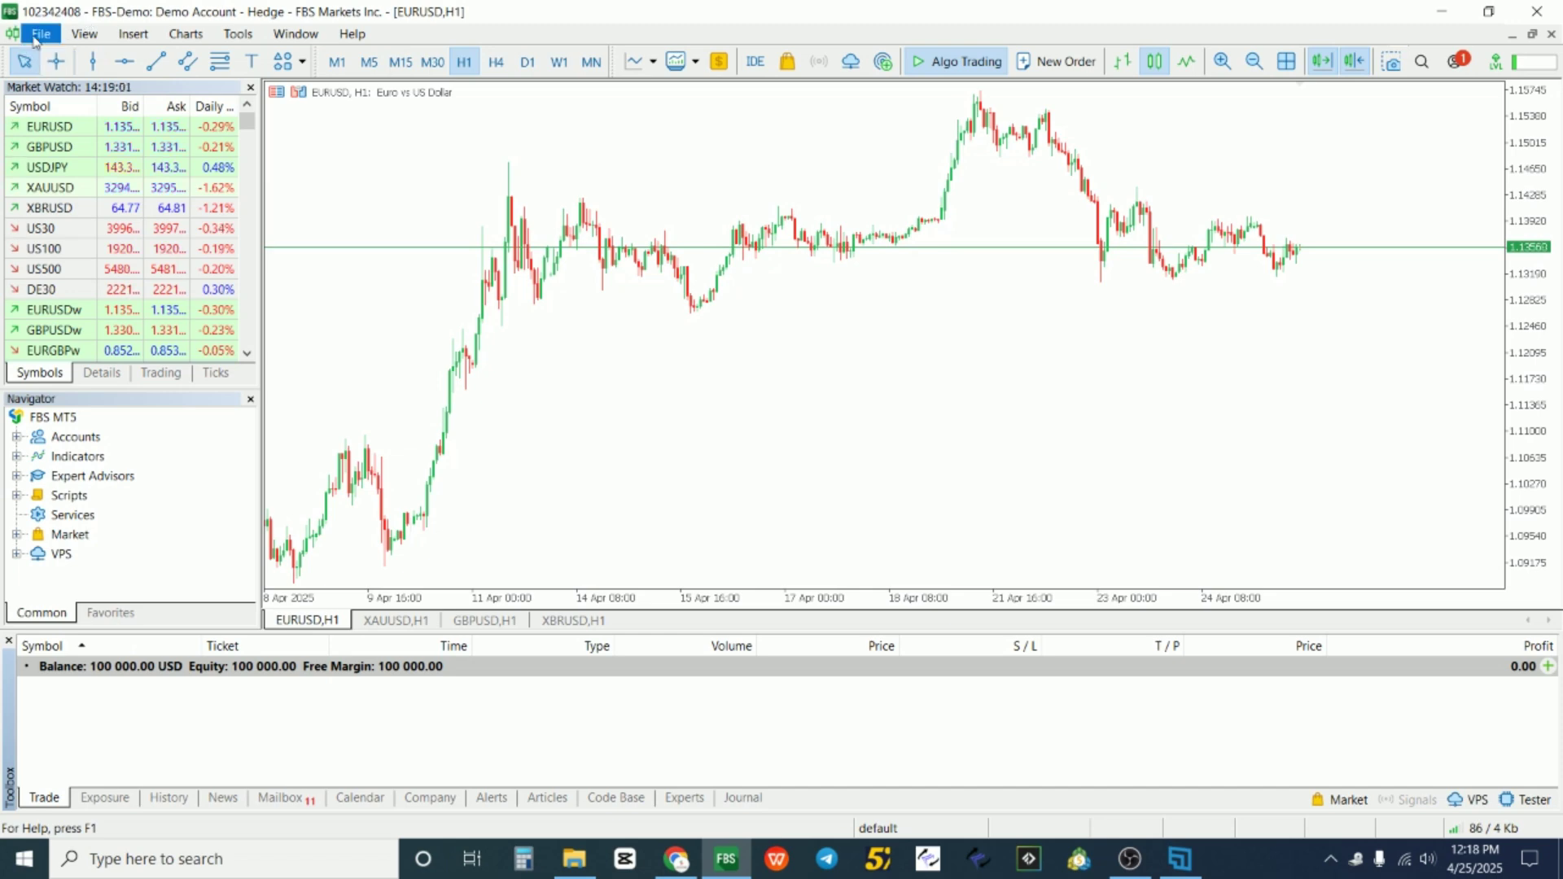
left_click(34, 41)
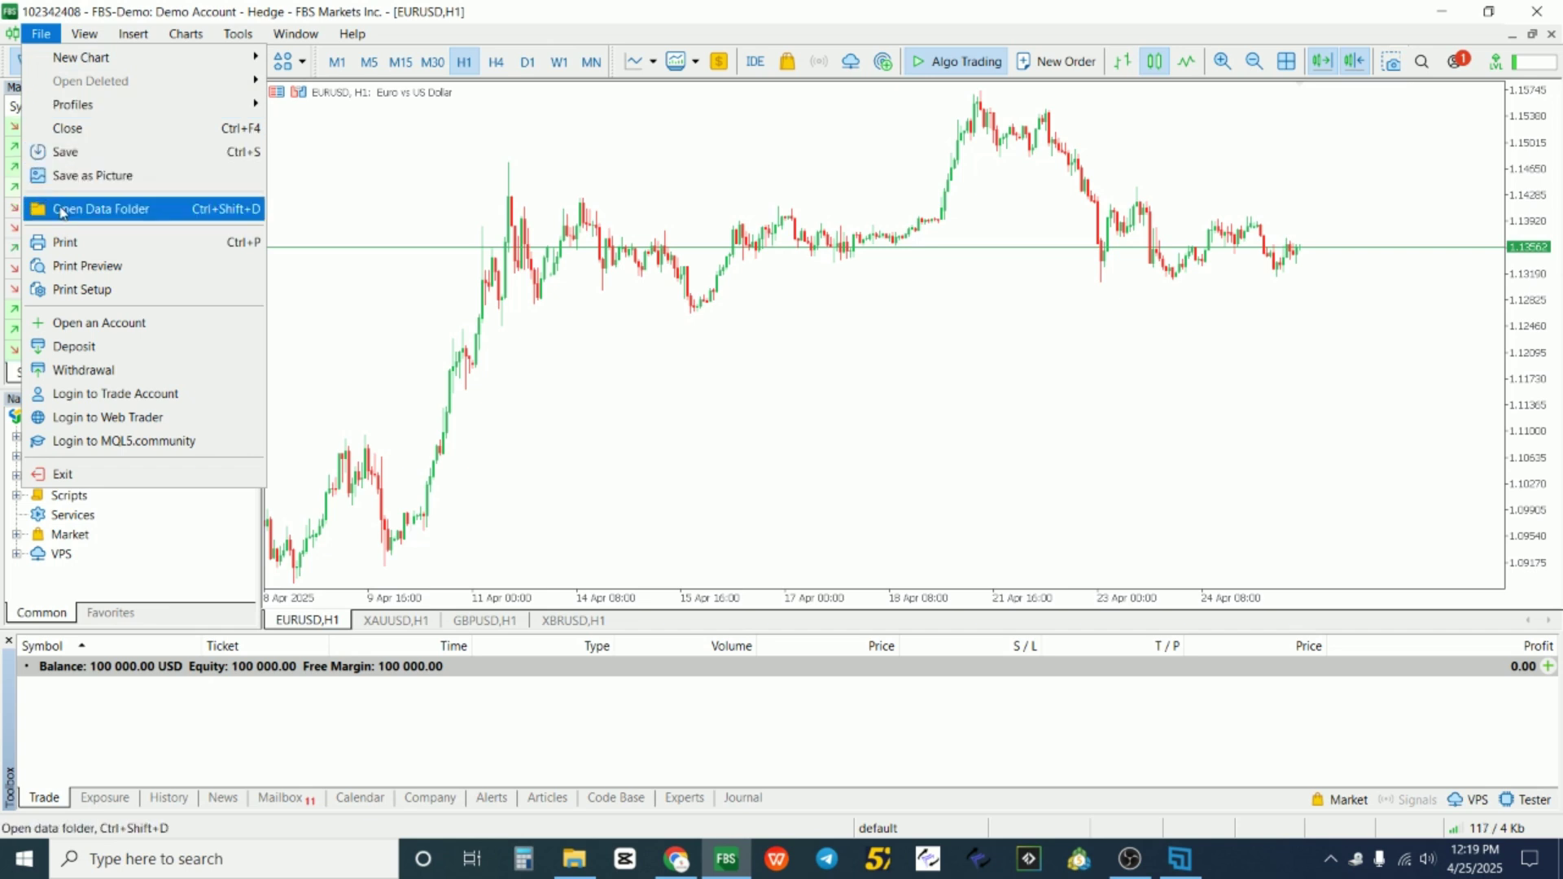
left_click(116, 213)
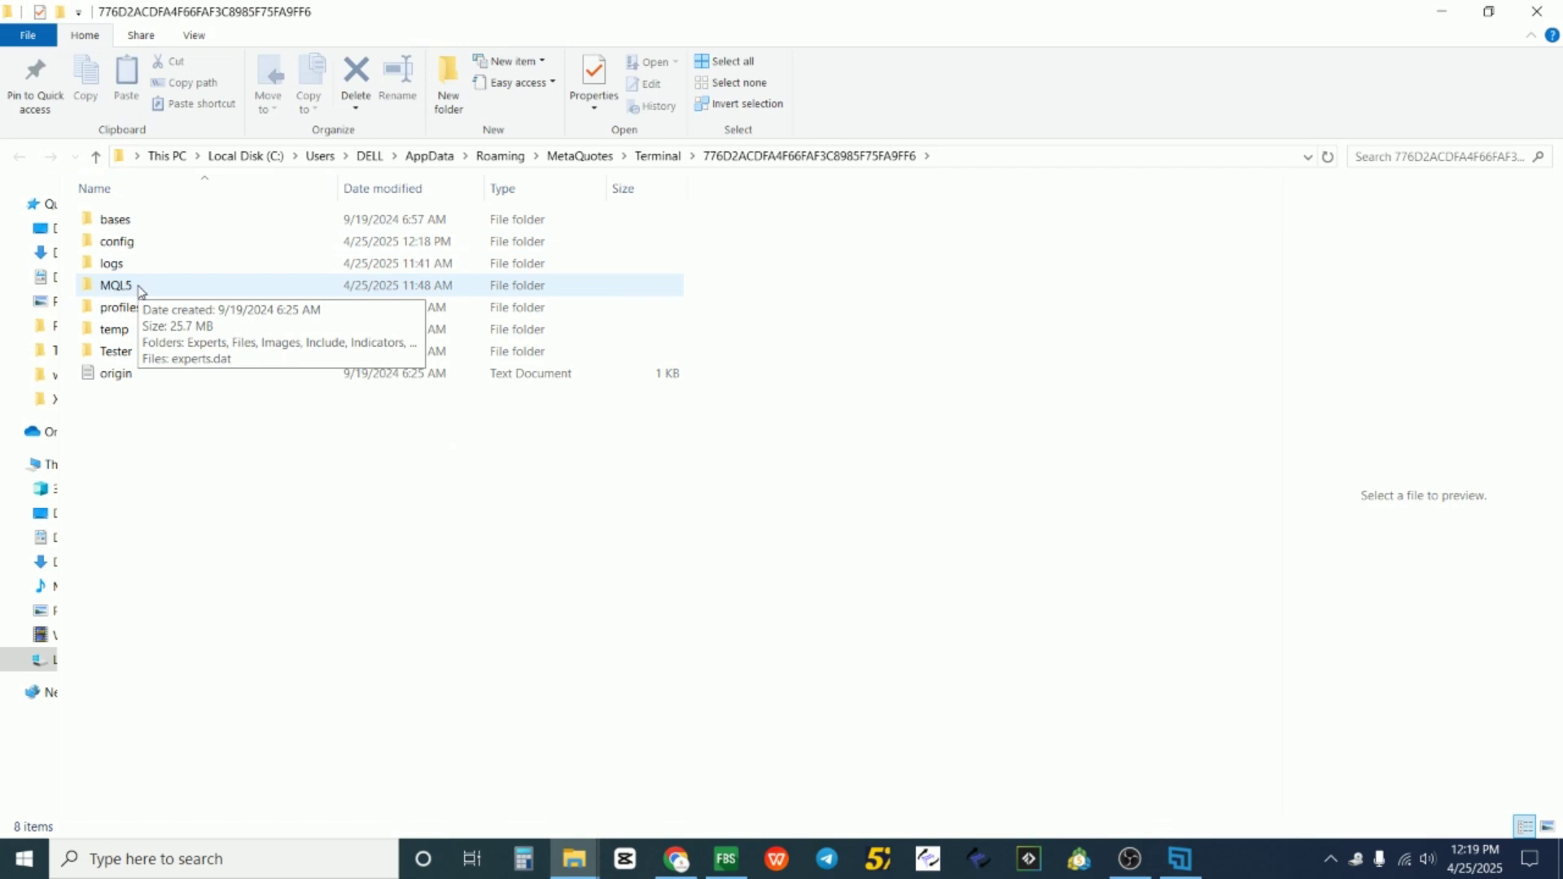
Step: Navigate into the data folder's MQL5\Experts directory
left_click(140, 288)
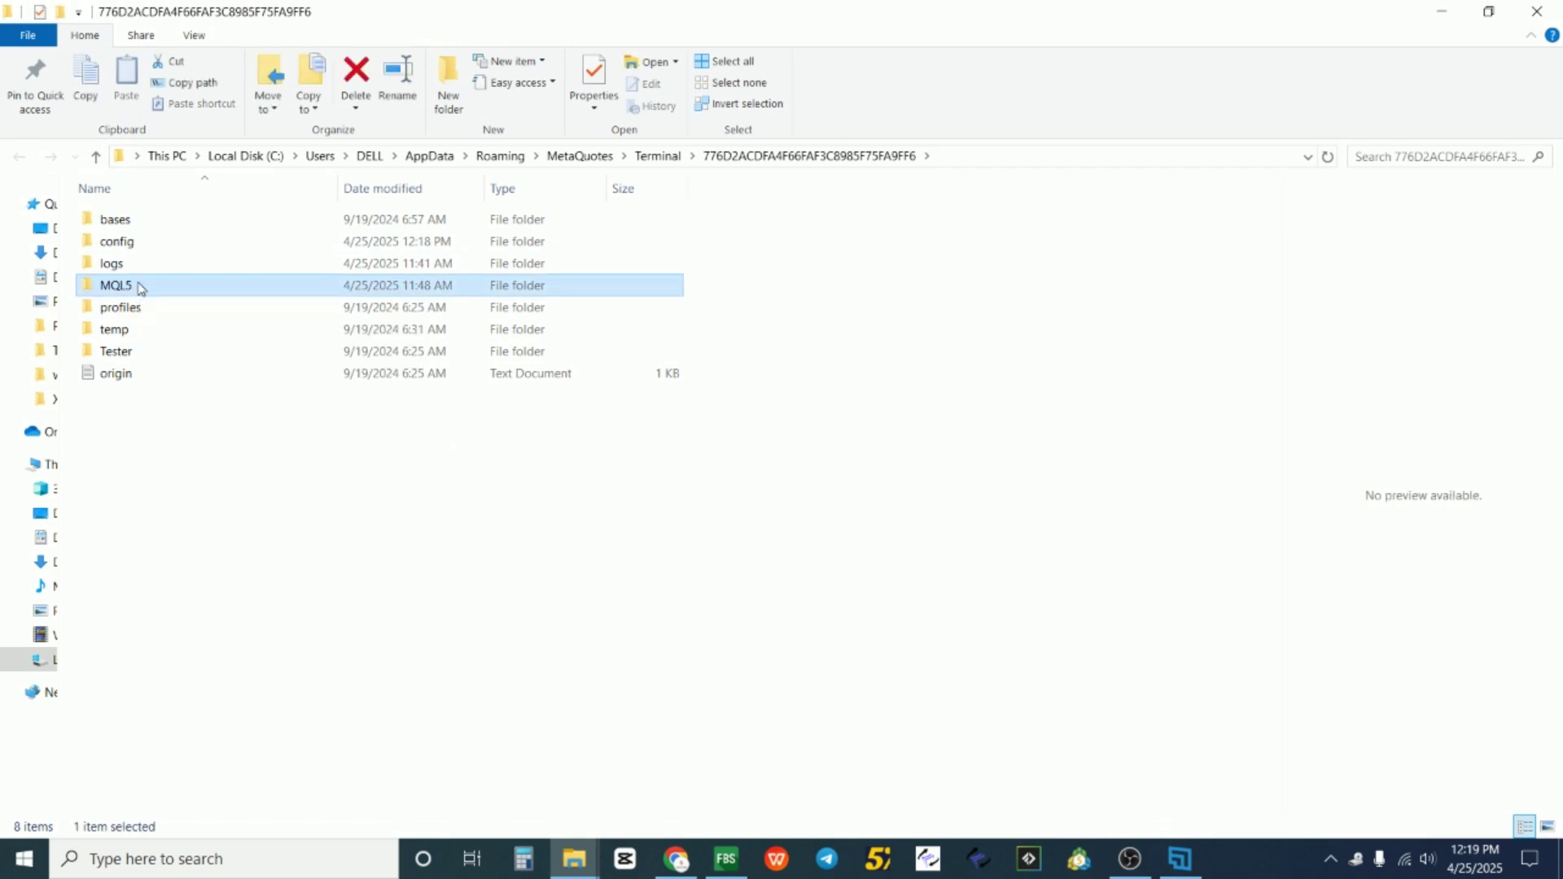
double_click(140, 287)
left_click(124, 227)
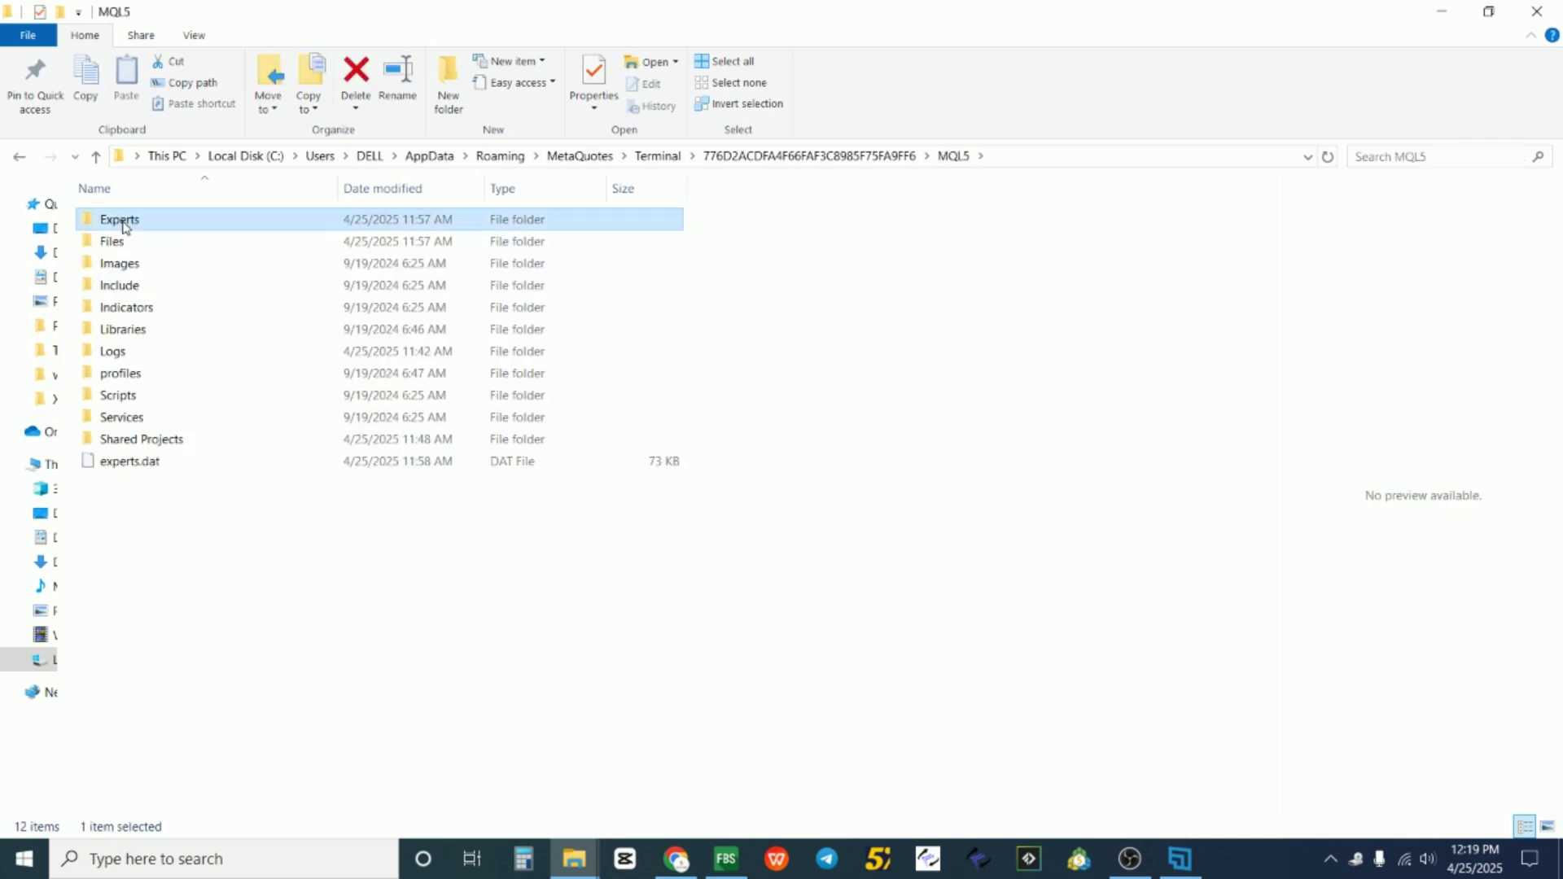
double_click(125, 227)
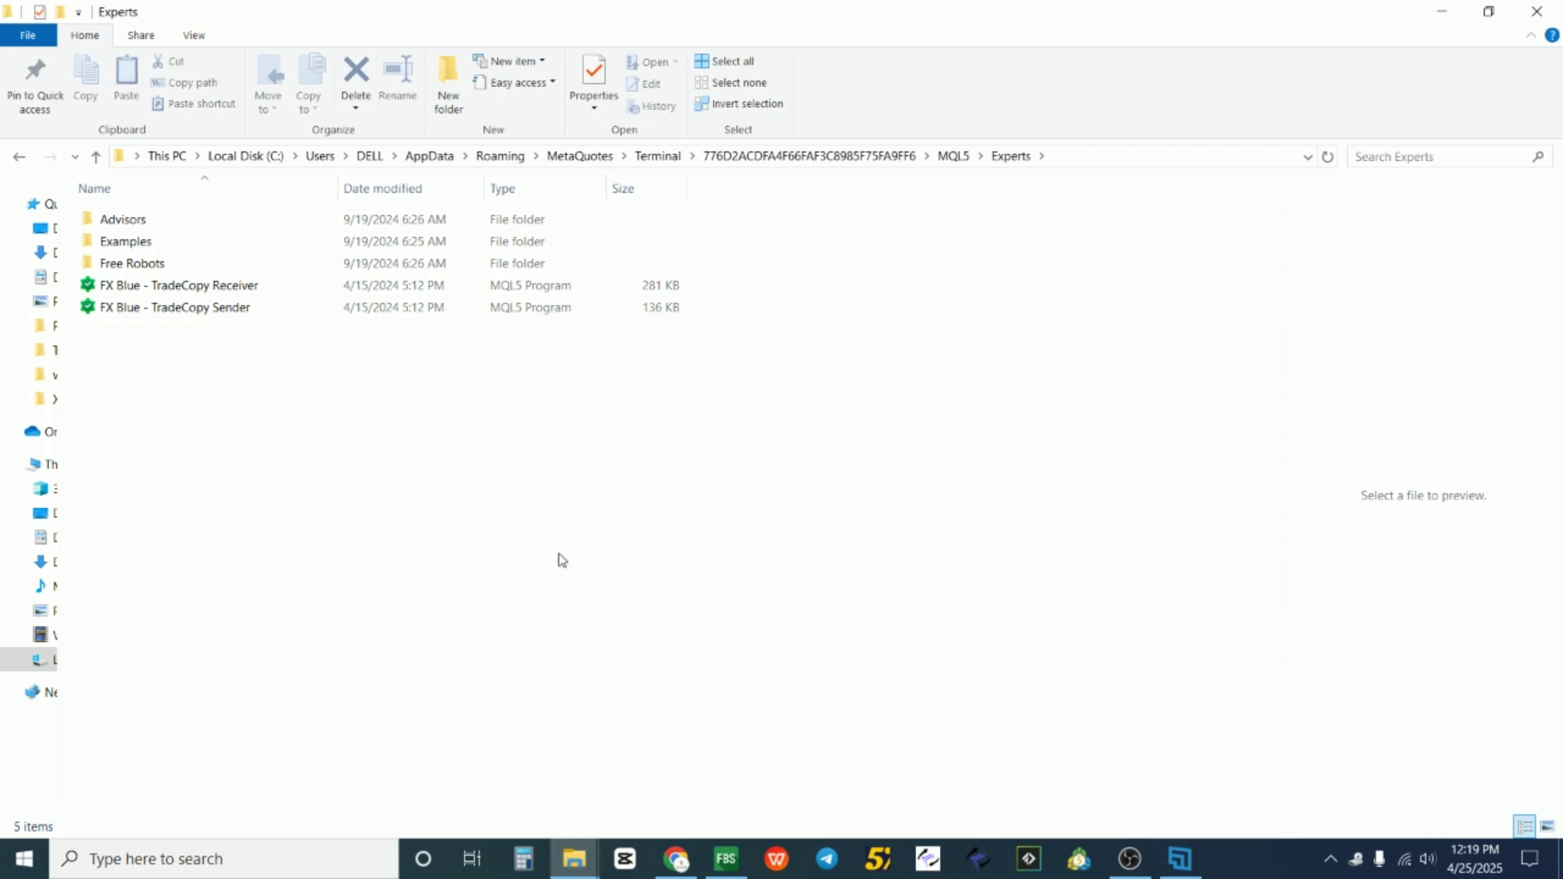
Step: Copy the extracted Position Sizer folder from the position size window
left_click(574, 859)
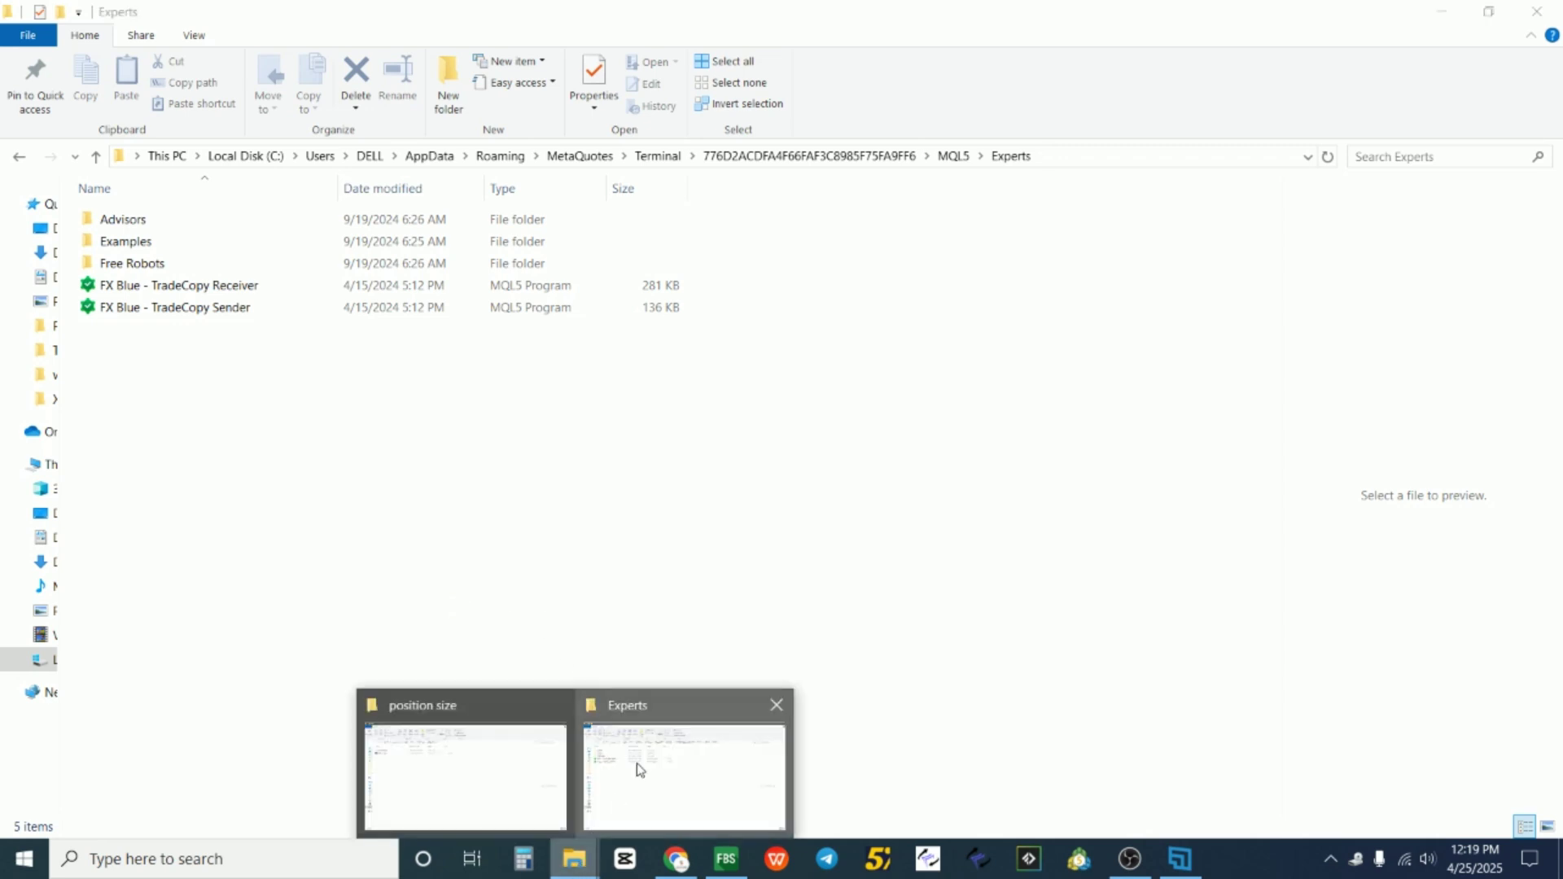
left_click(503, 764)
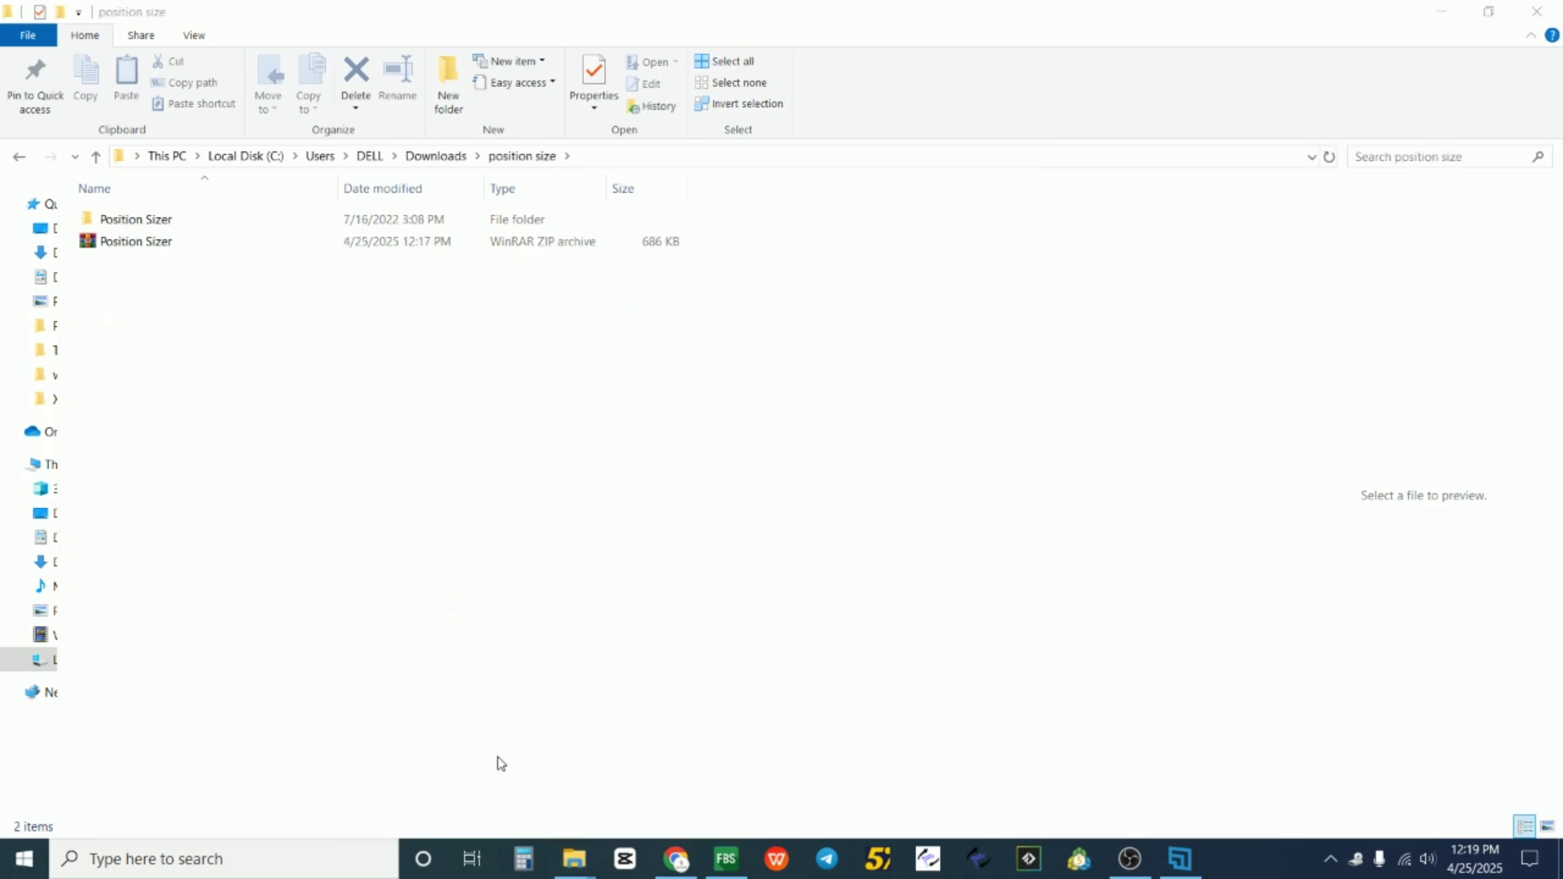
right_click(171, 223)
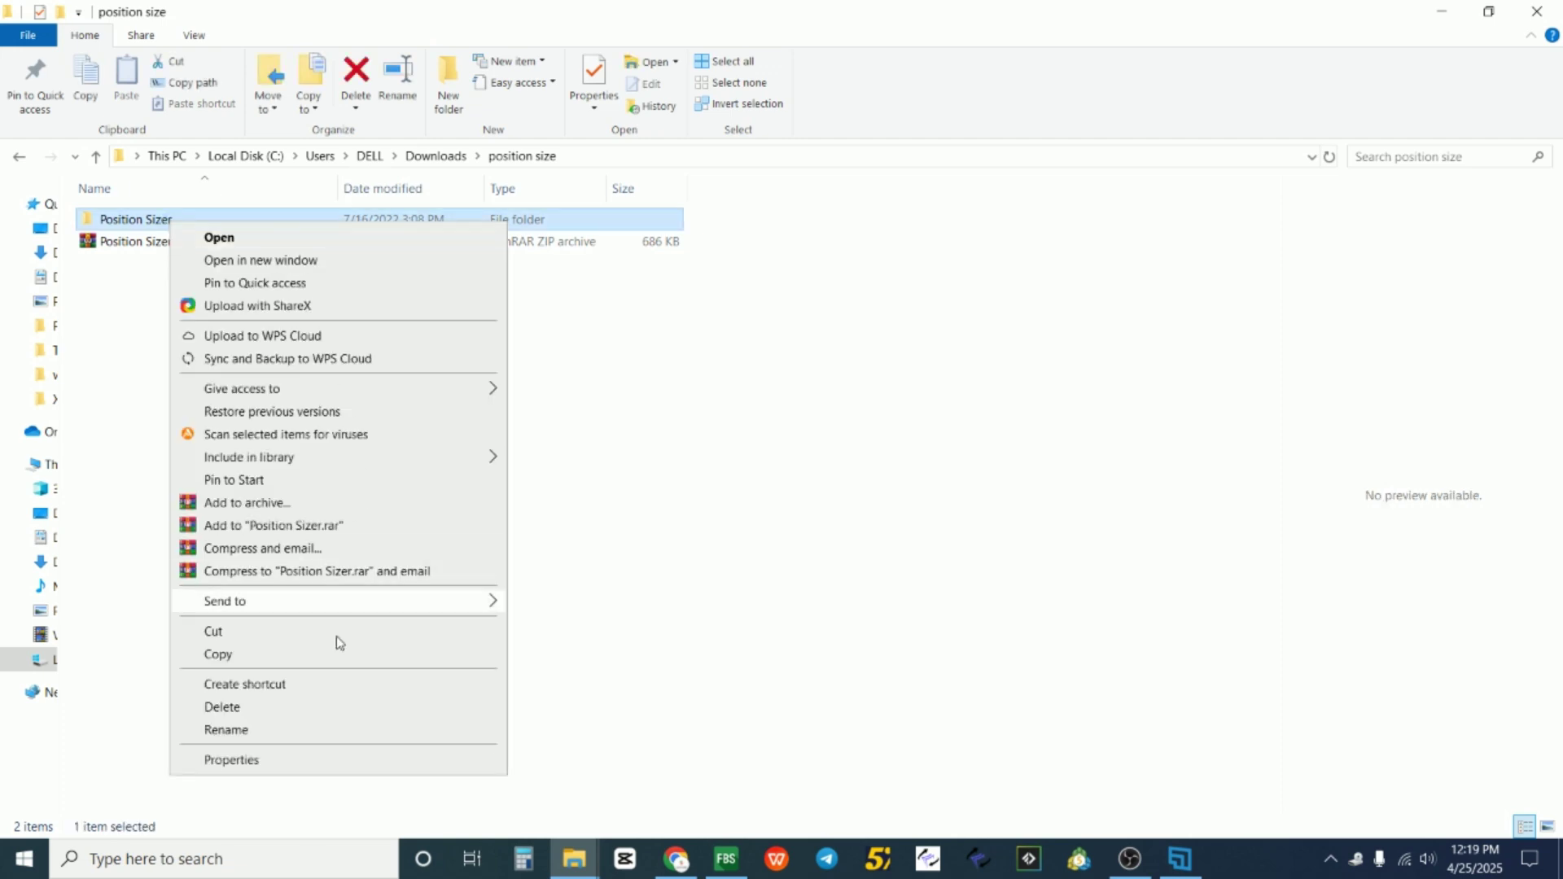
left_click(252, 654)
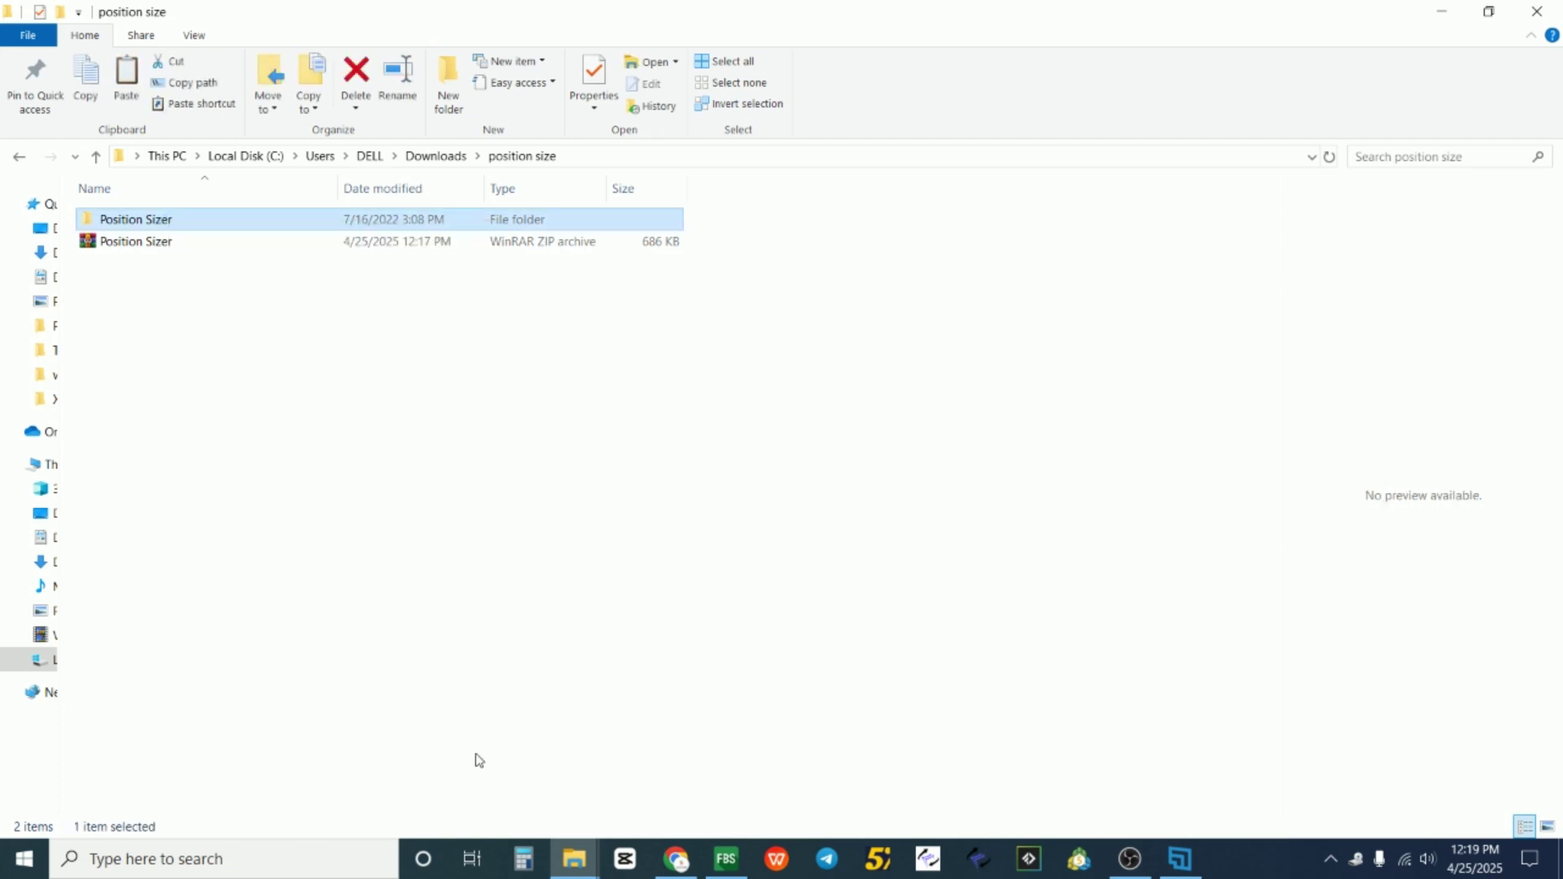
Step: Paste the Position Sizer folder into MQL5\Experts
mouse_move(580, 861)
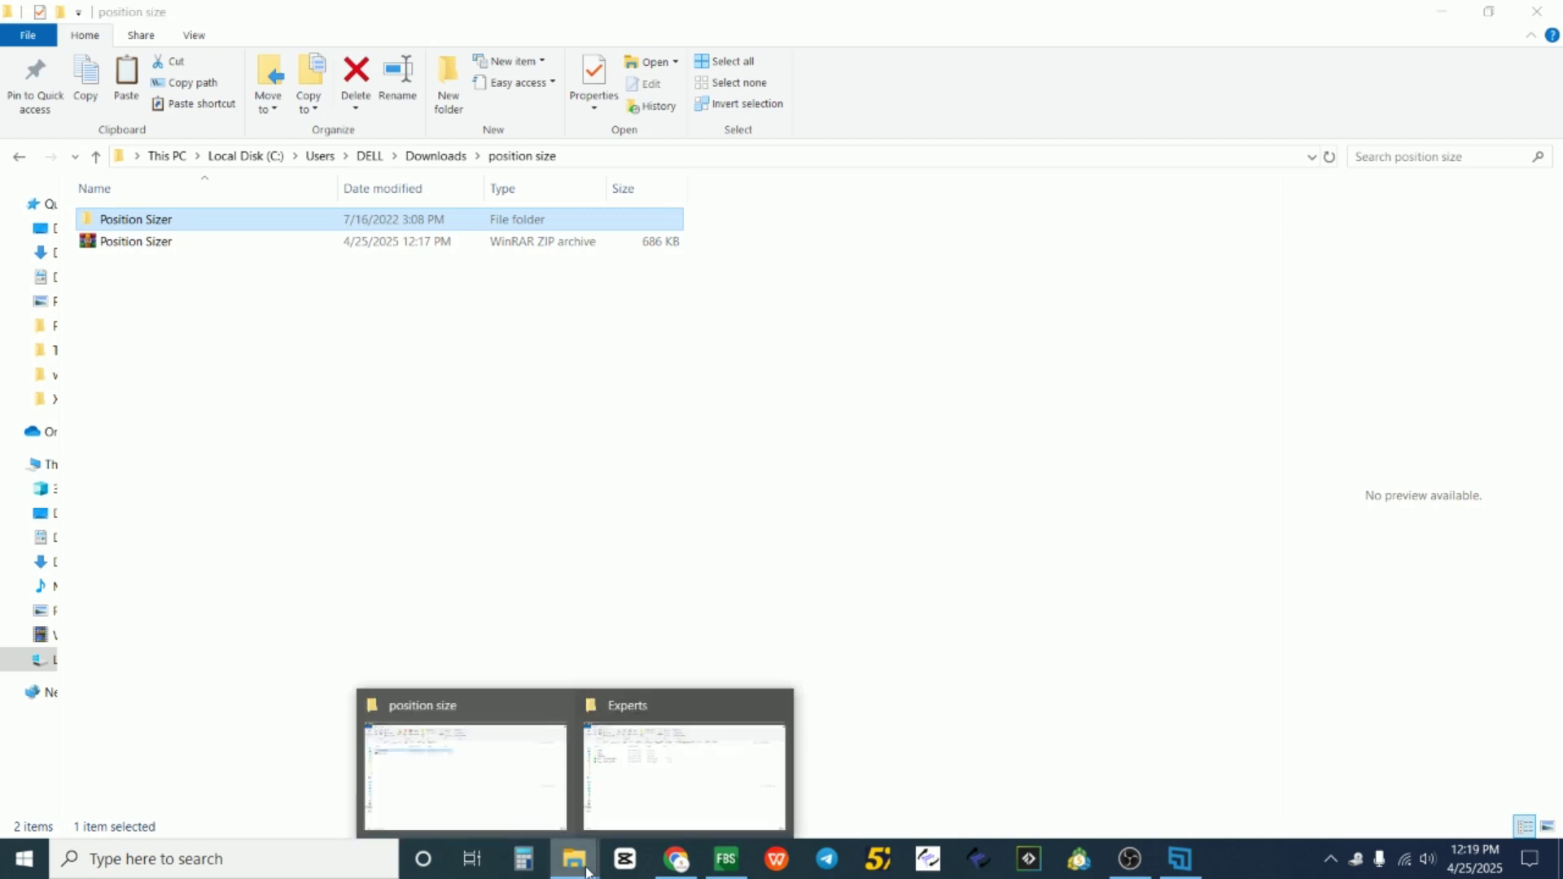
left_click(643, 751)
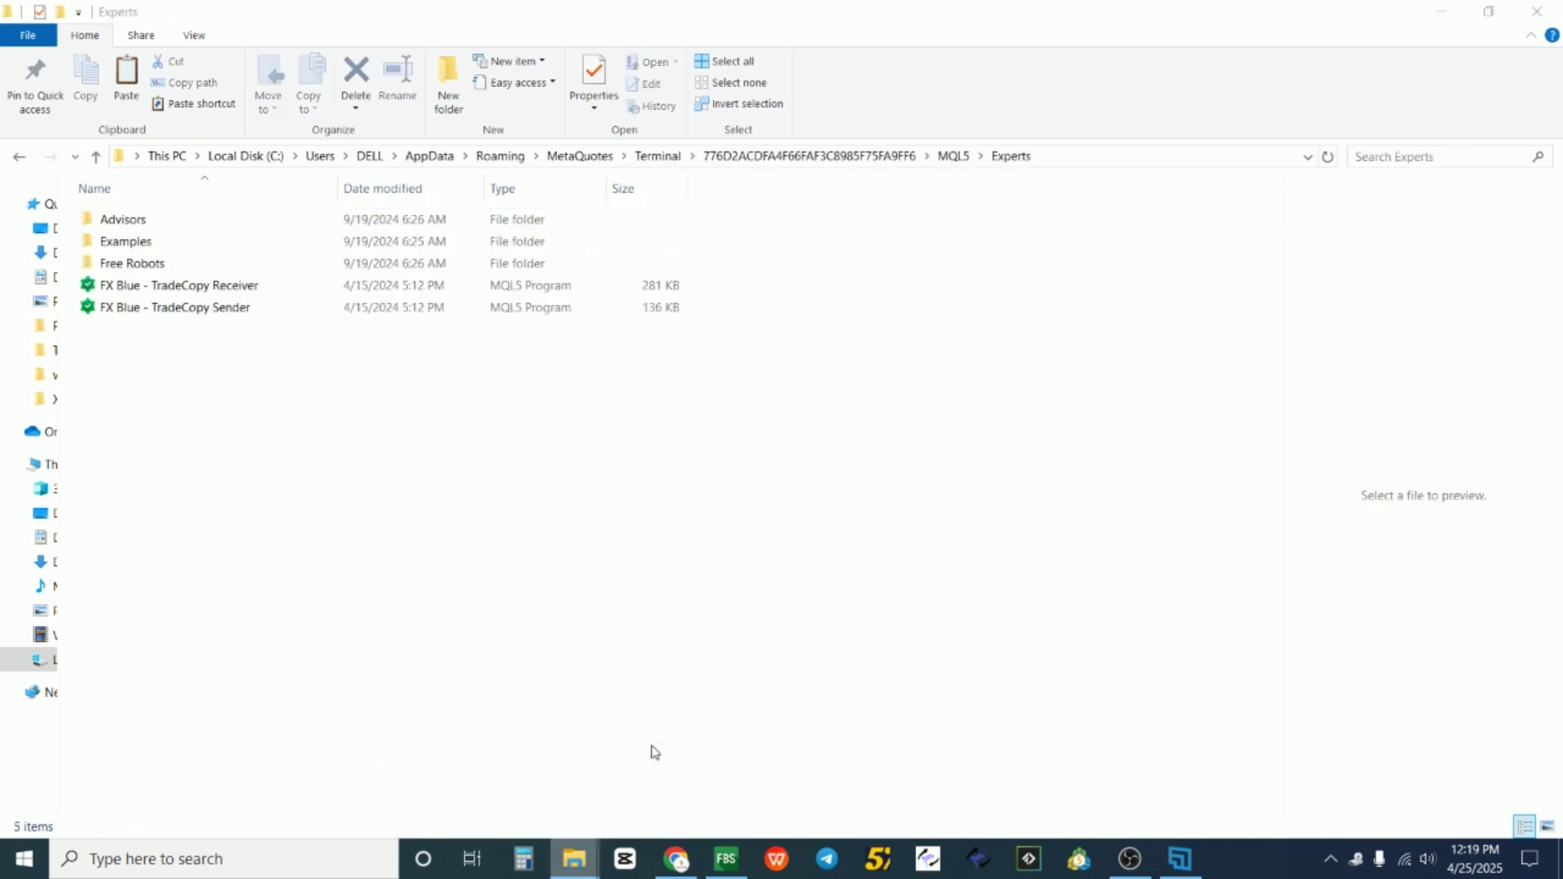
right_click(329, 403)
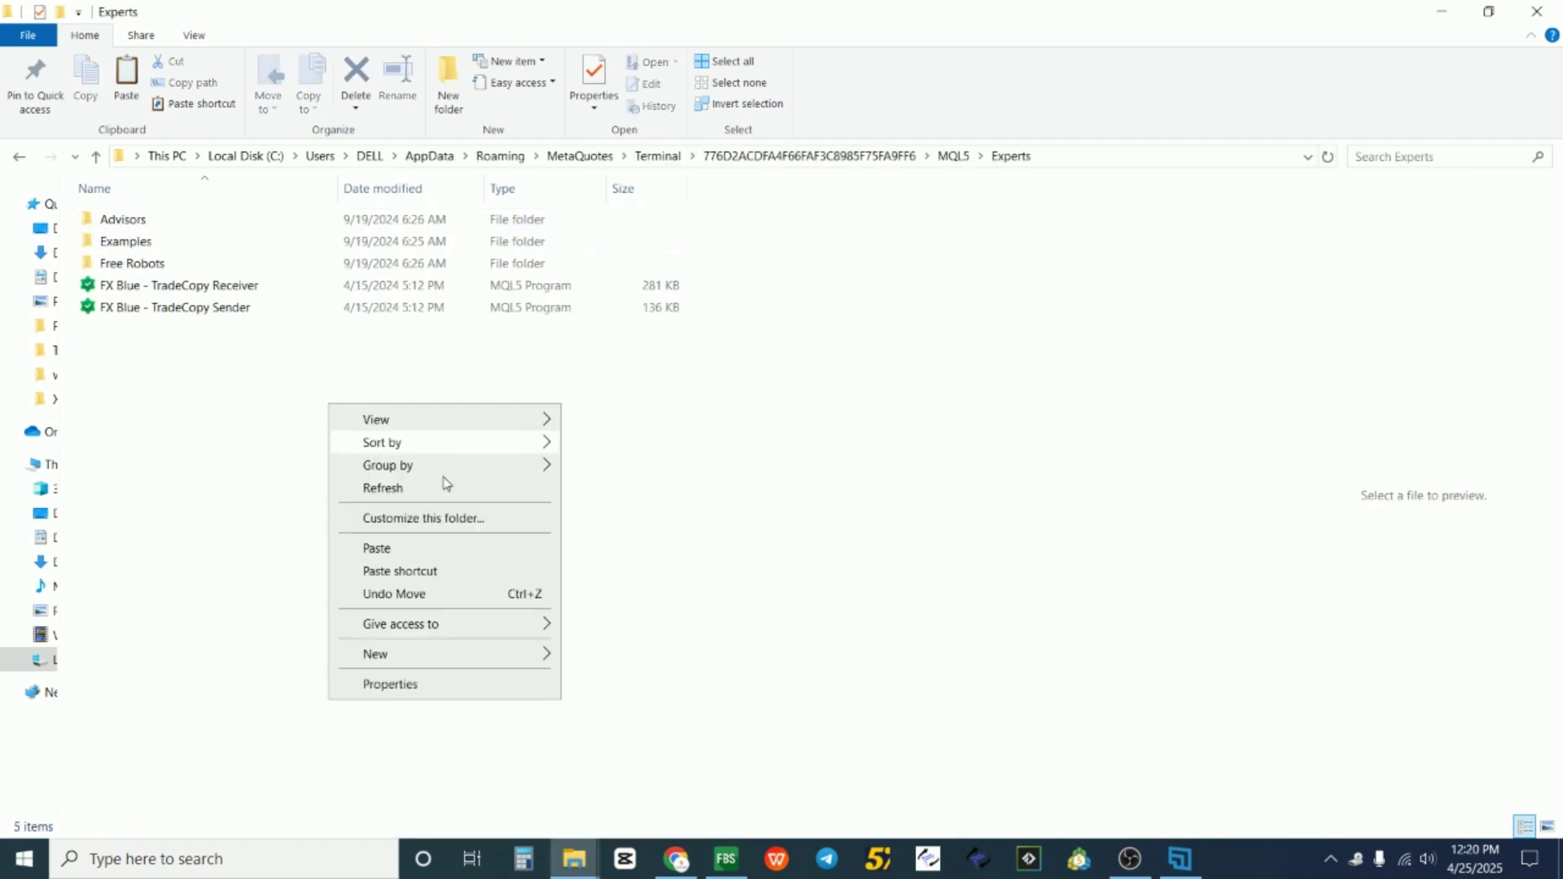
left_click(422, 555)
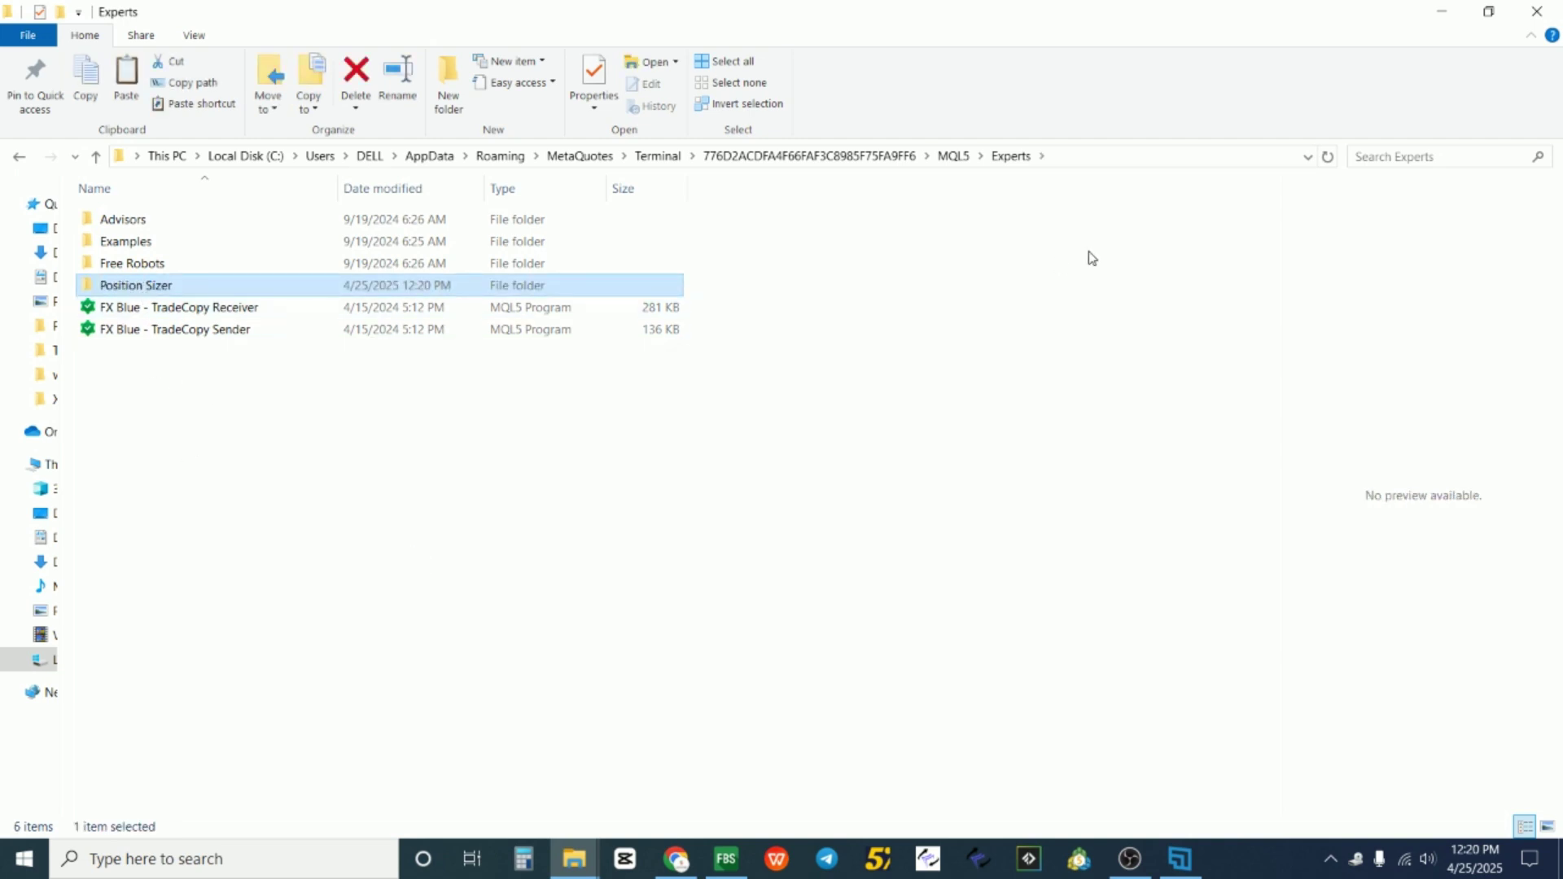
Step: Close both Explorer windows, restart MetaTrader 5, and launch MetaQuotes Language Editor from Tools
left_click(1550, 13)
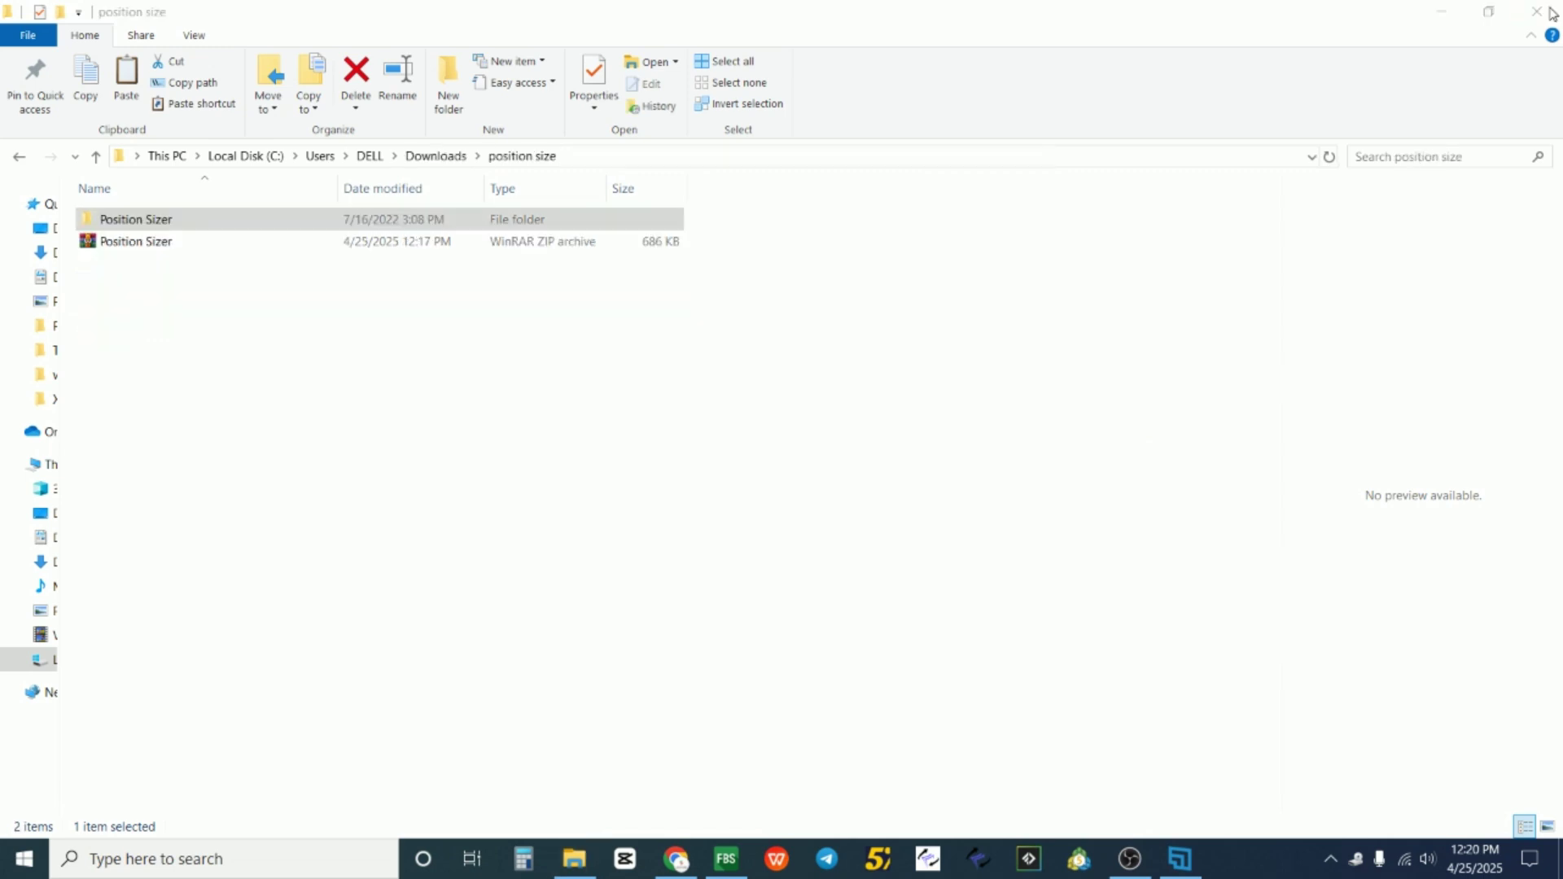
left_click(1542, 14)
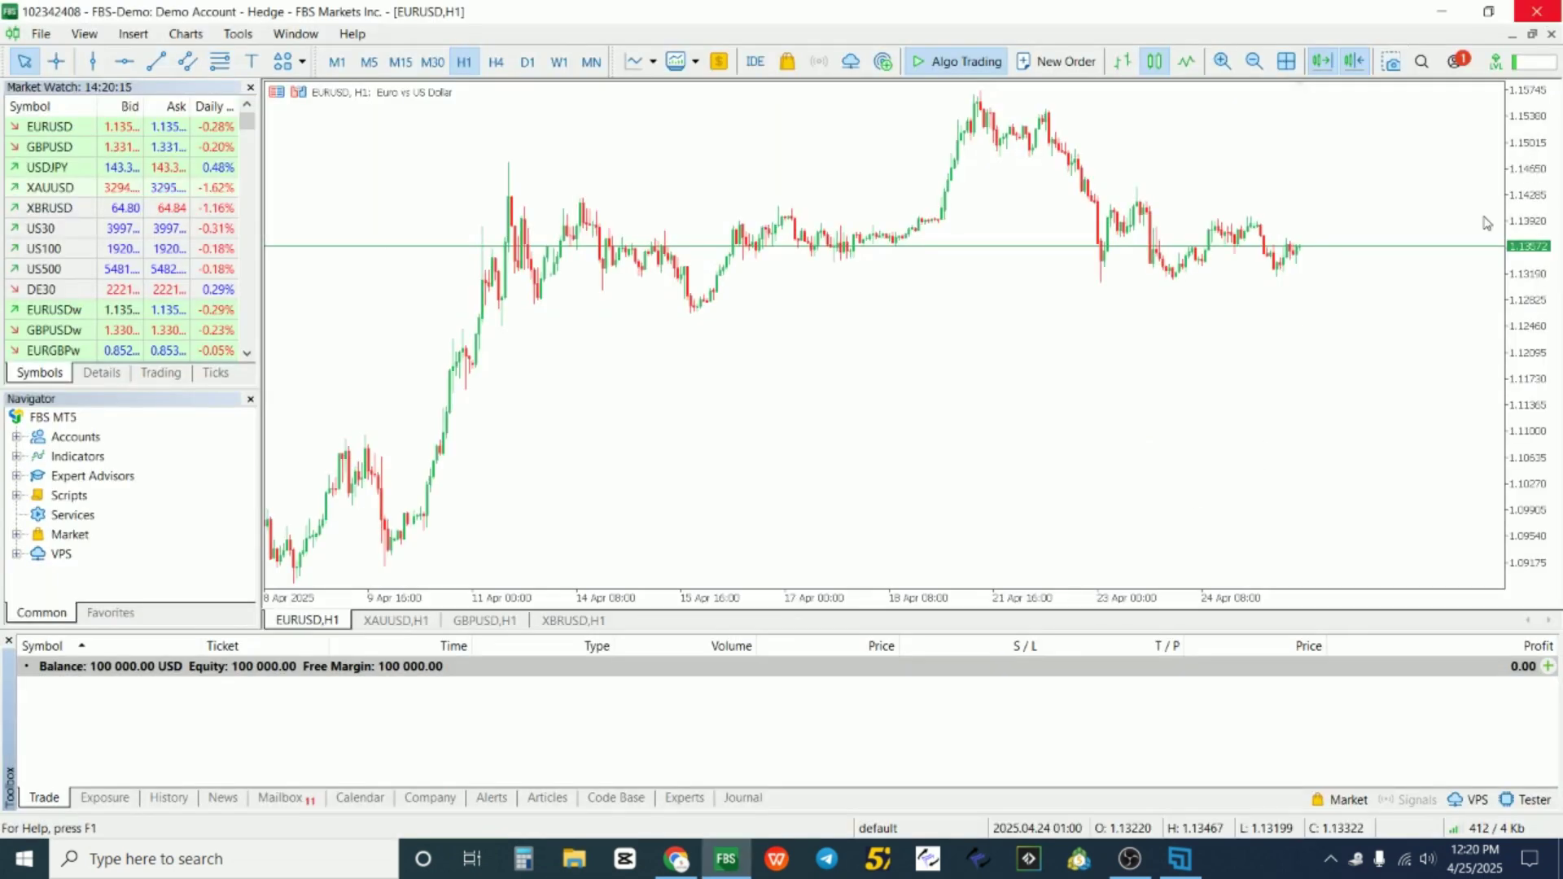
left_click(1542, 12)
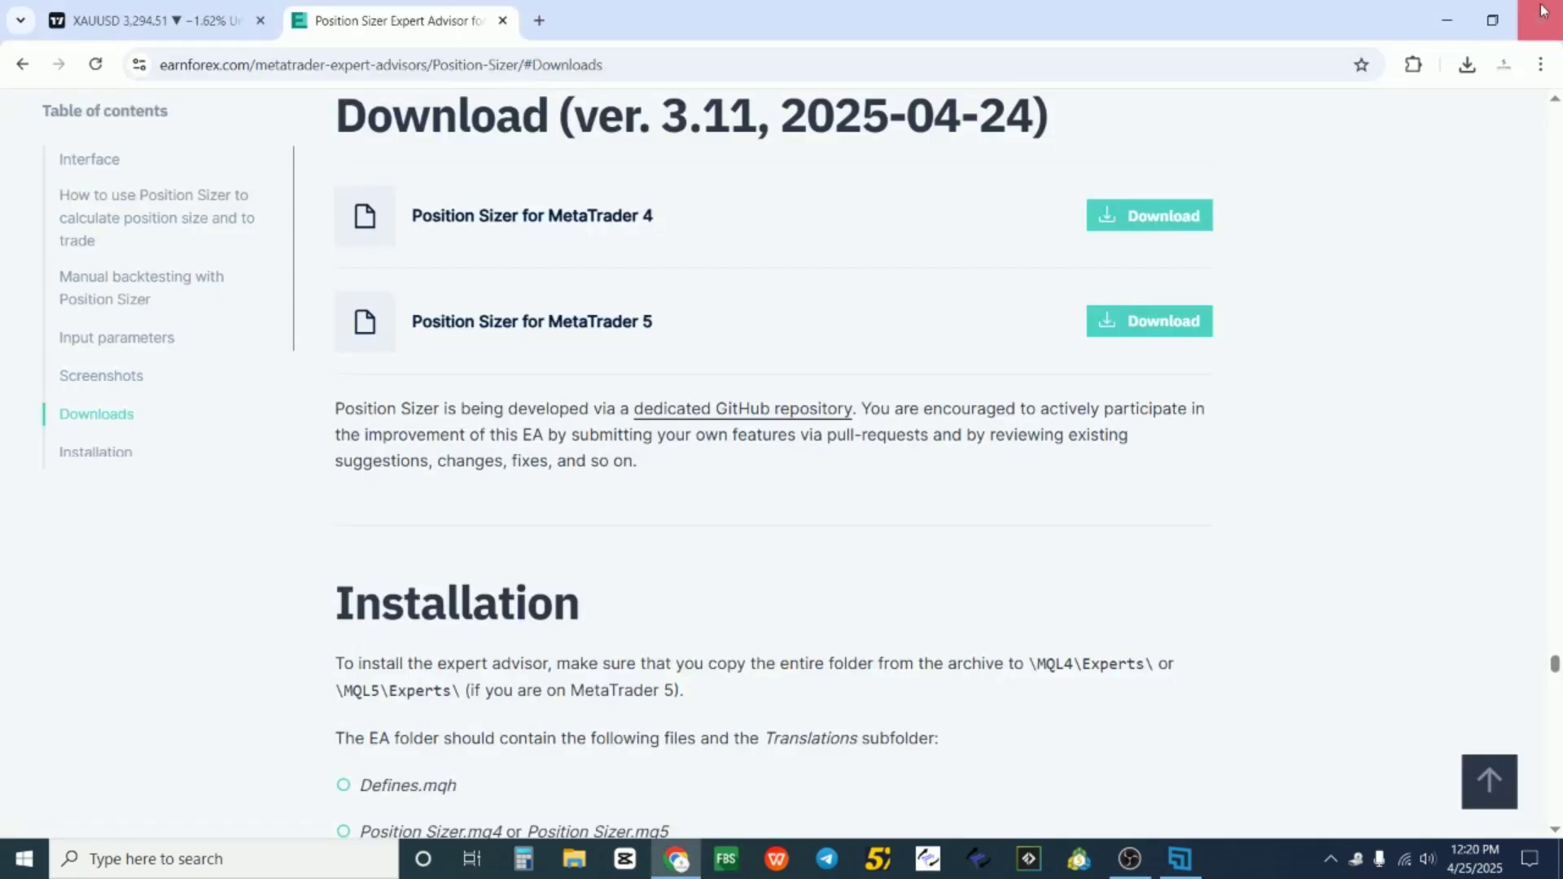
left_click(730, 872)
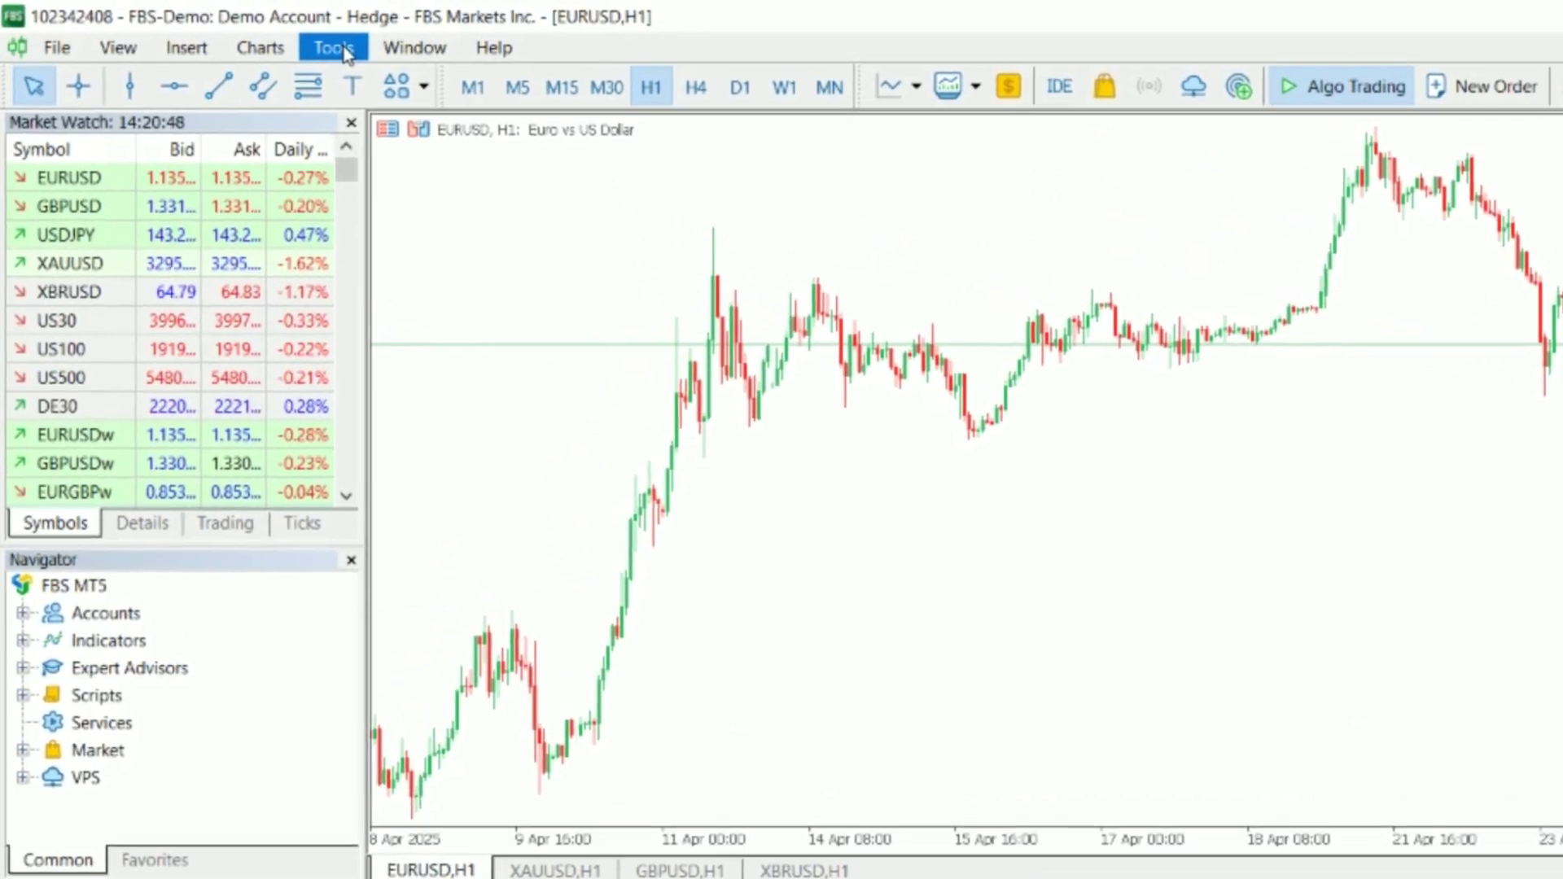
left_click(297, 45)
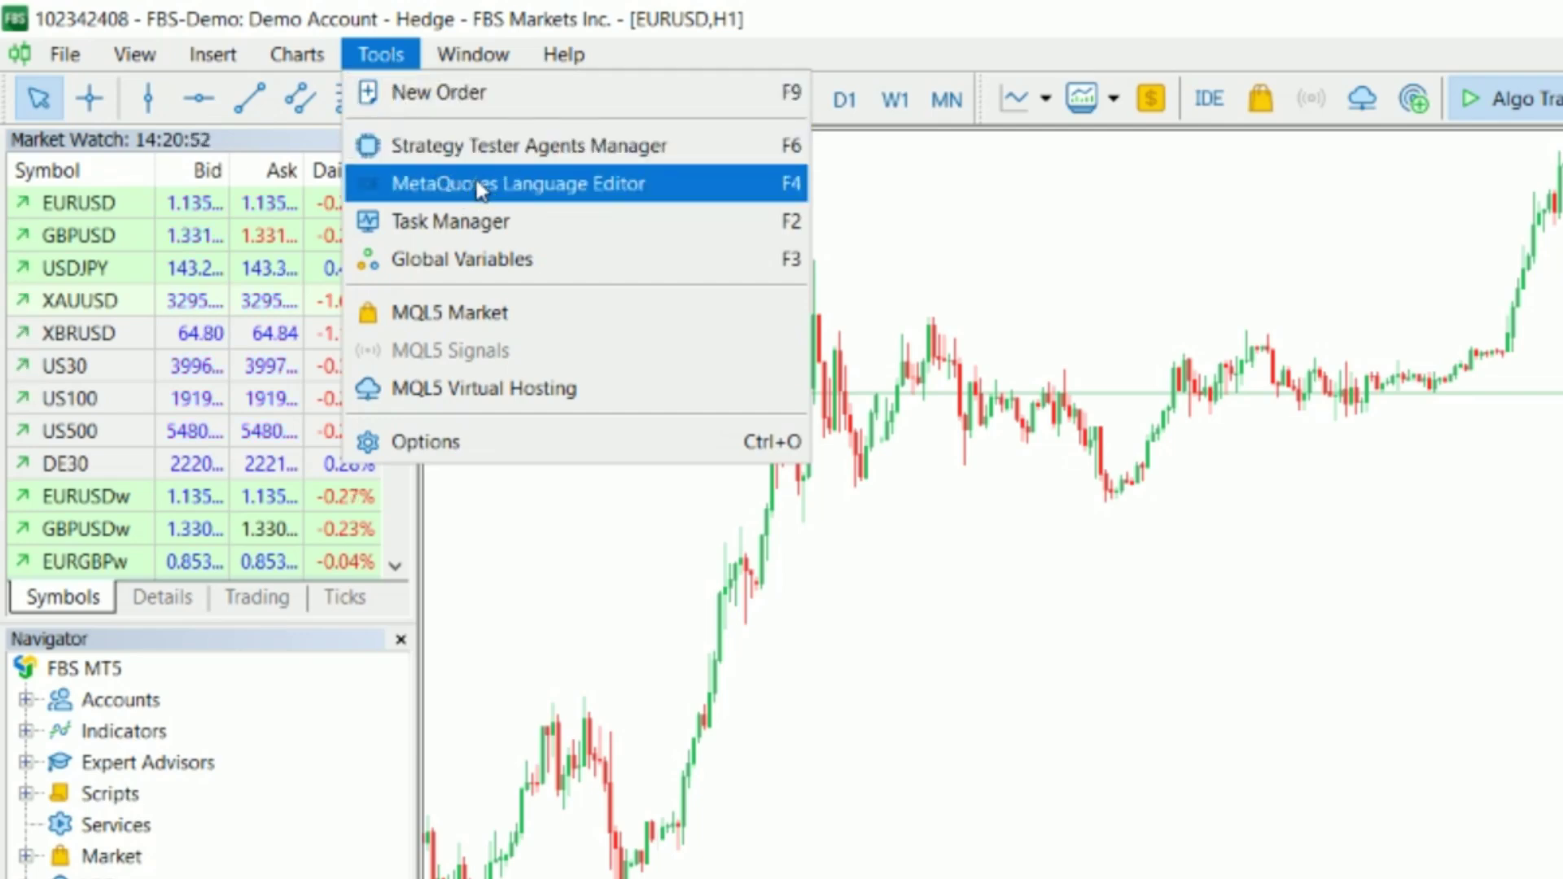
left_click(480, 187)
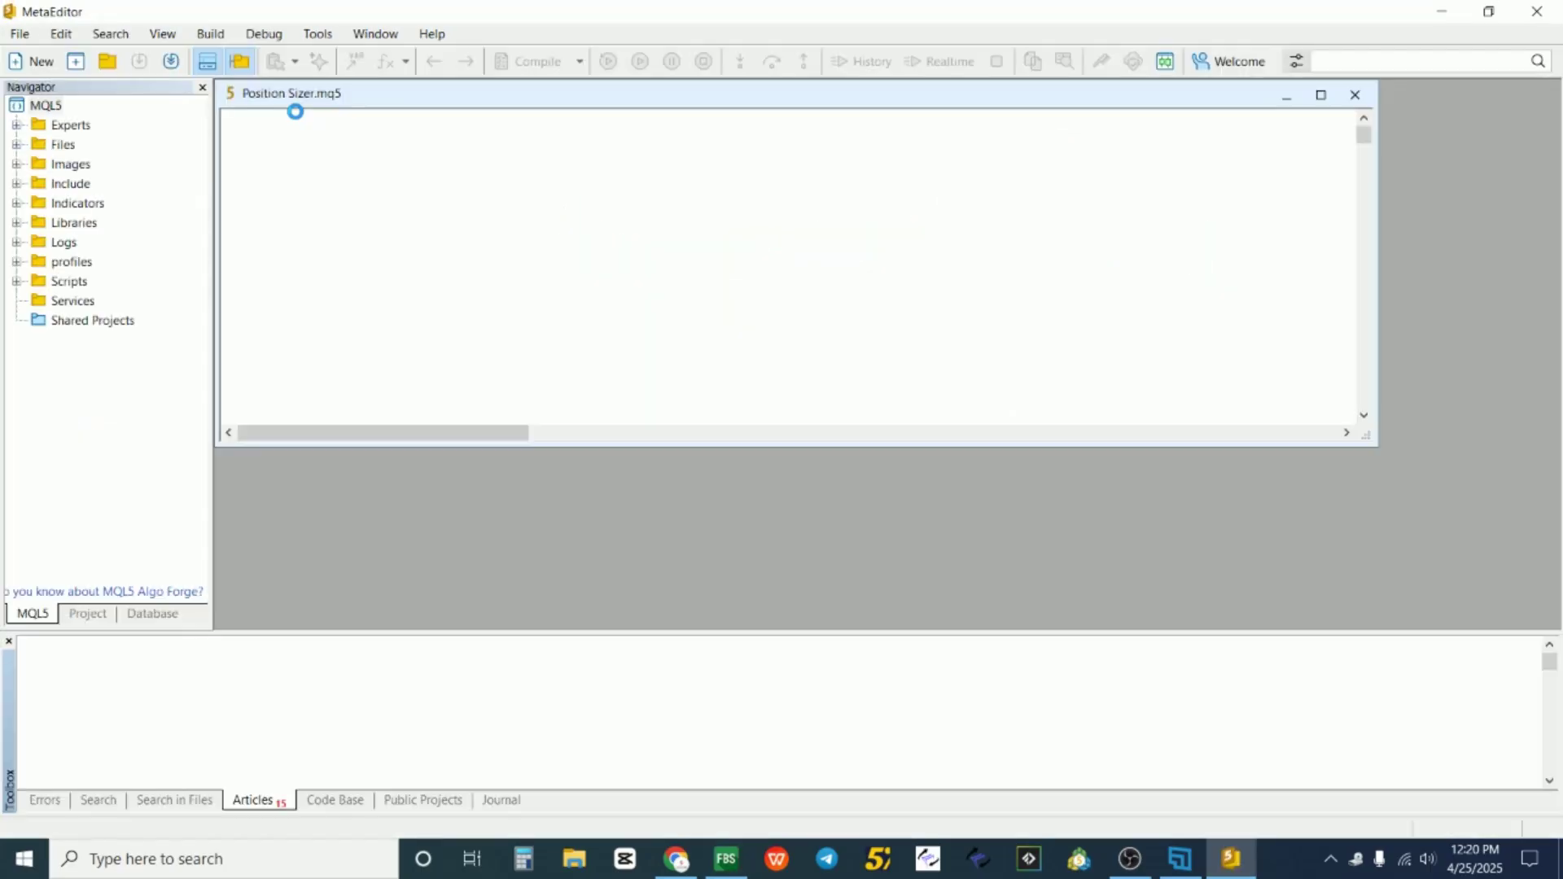
Step: Expand Experts > Position Sizer in the Navigator, open Position Sizer.mq5, and reposition the code window
left_click(15, 125)
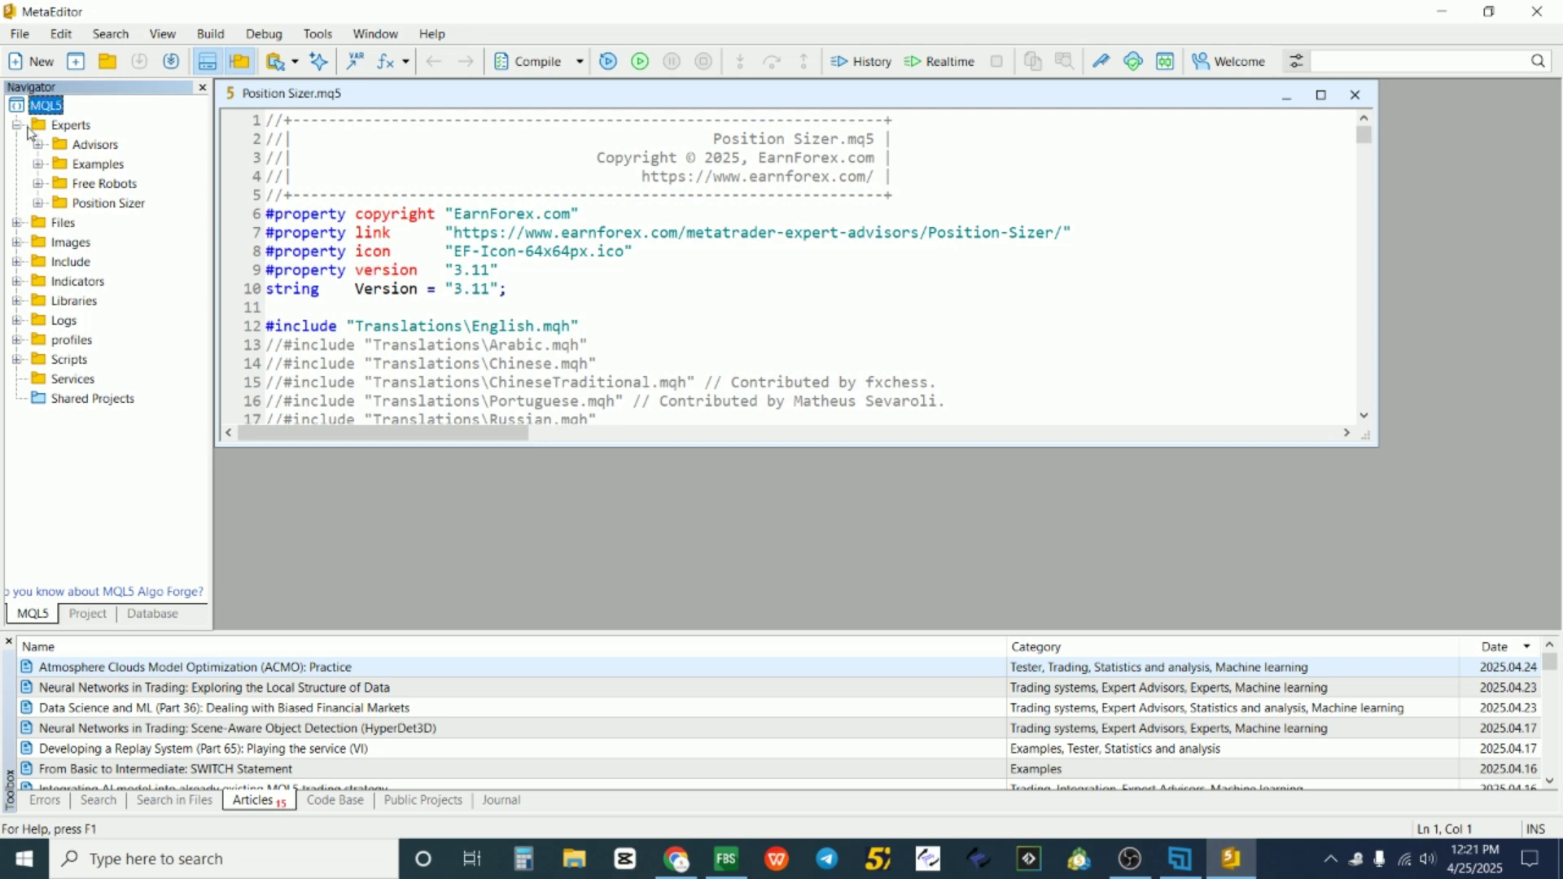
left_click(16, 126)
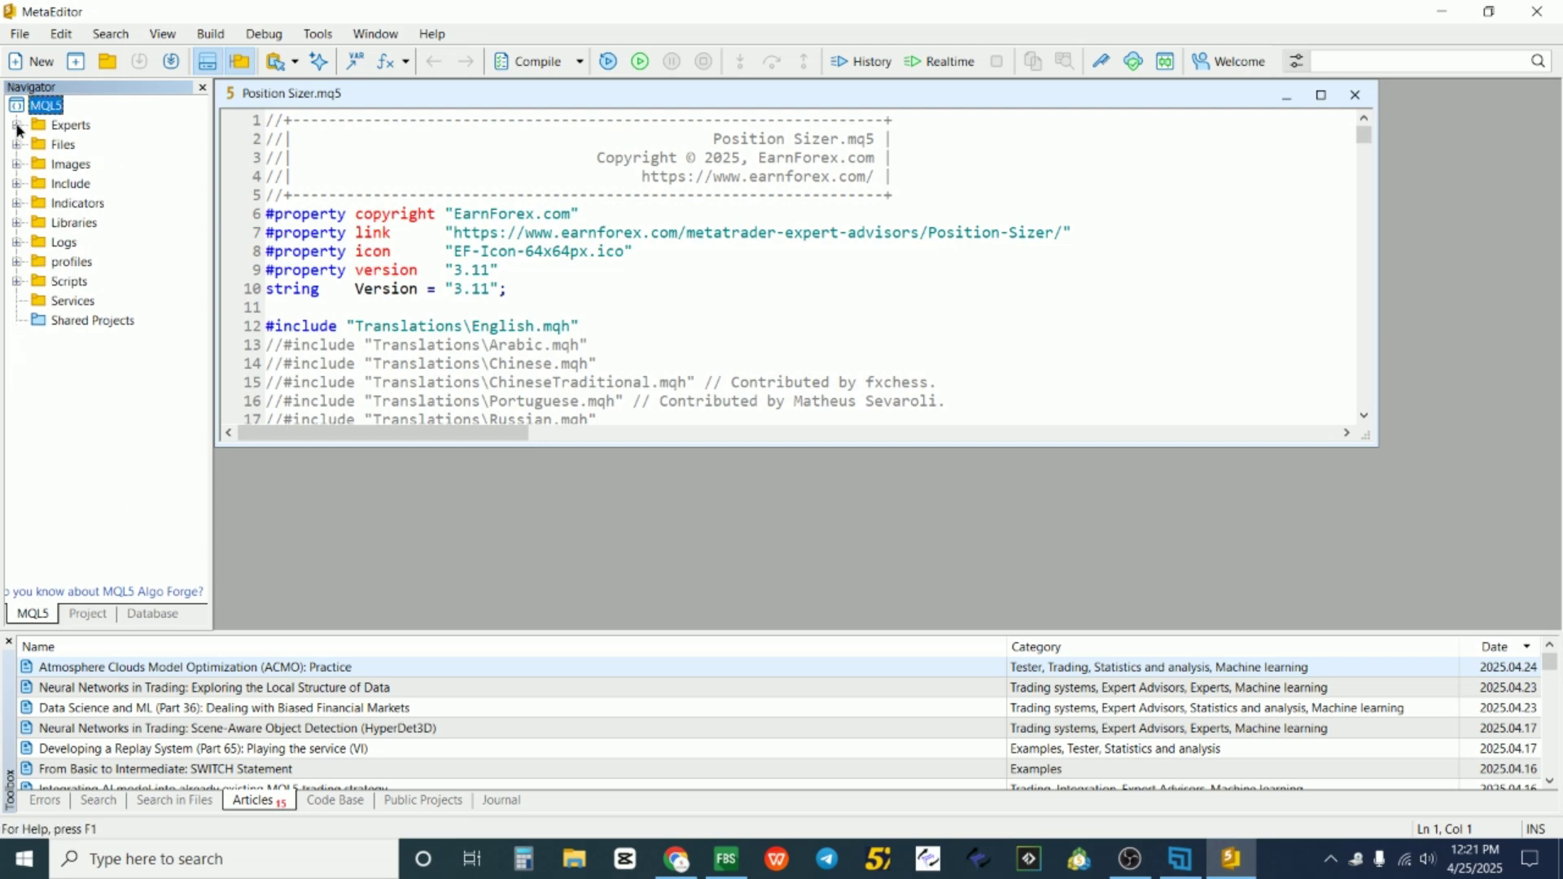
left_click(16, 126)
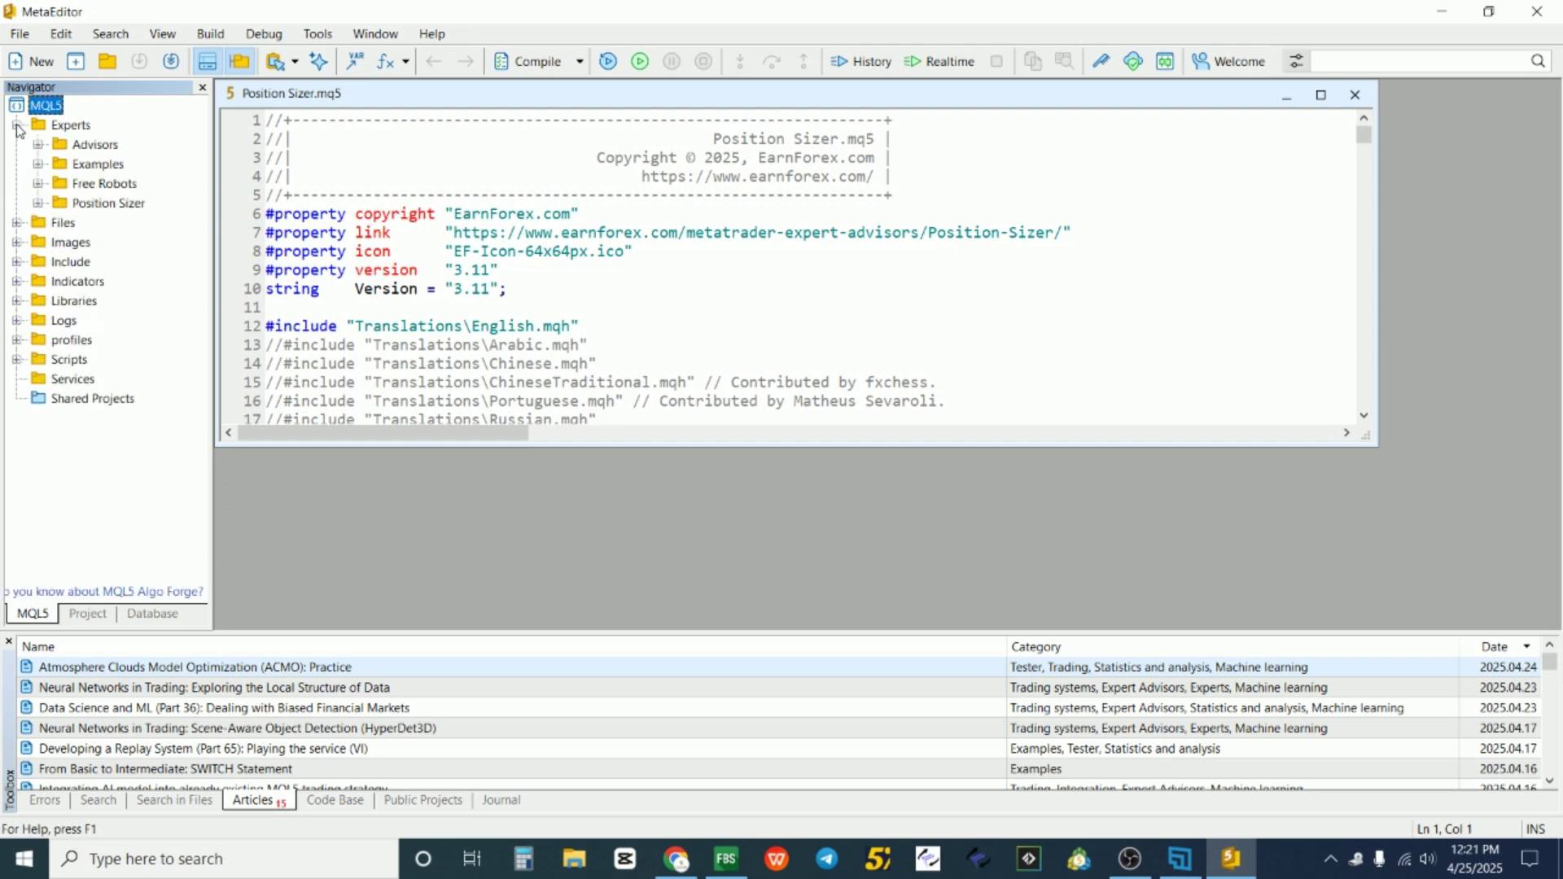
left_click(38, 203)
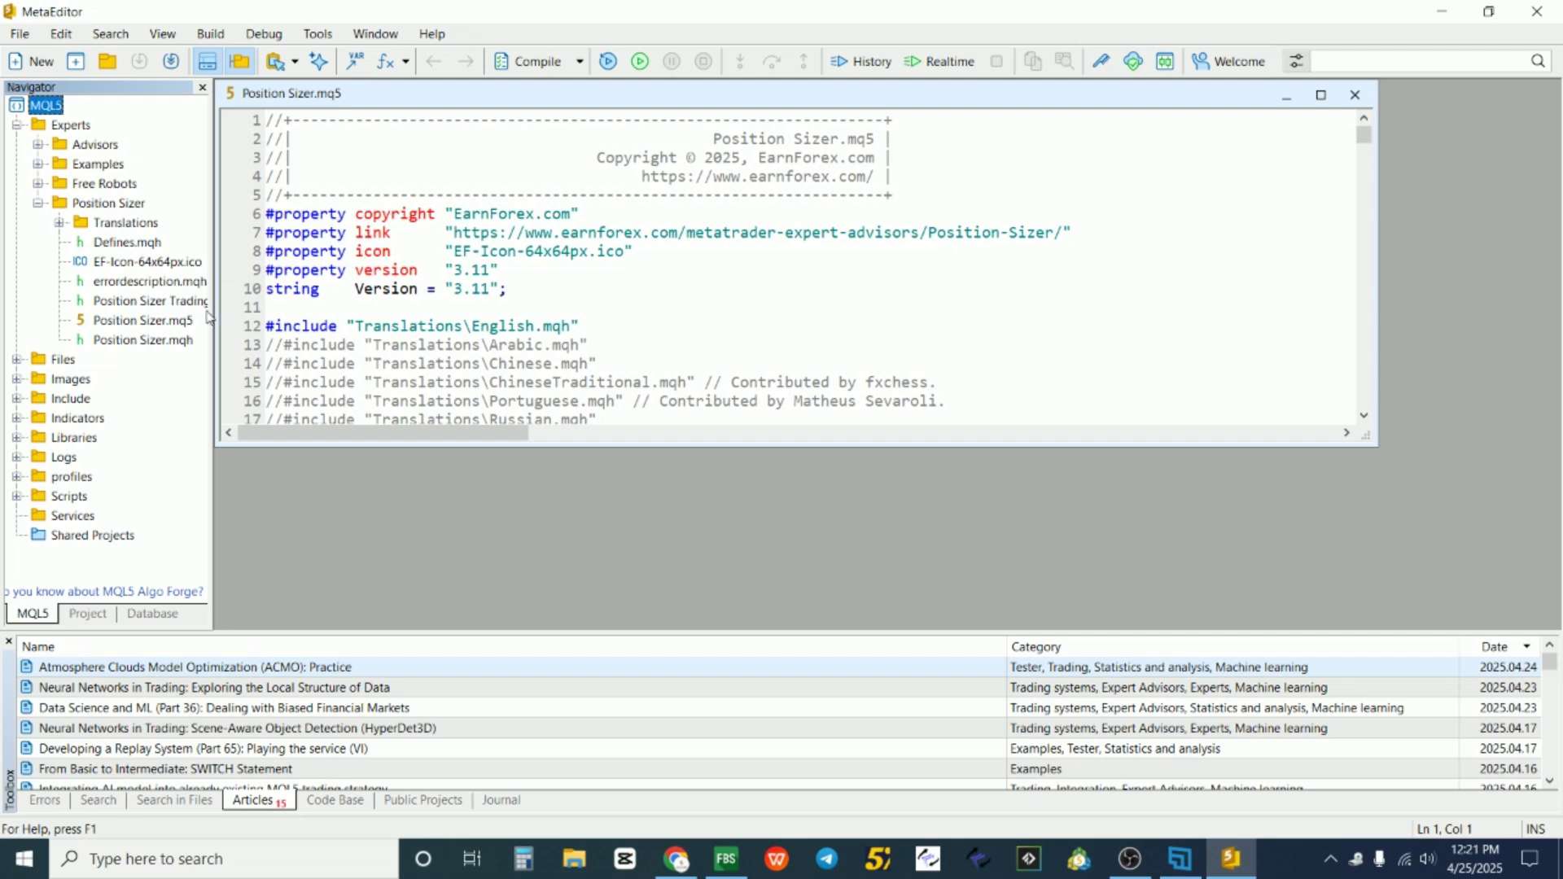
left_click_drag(215, 315, 269, 315)
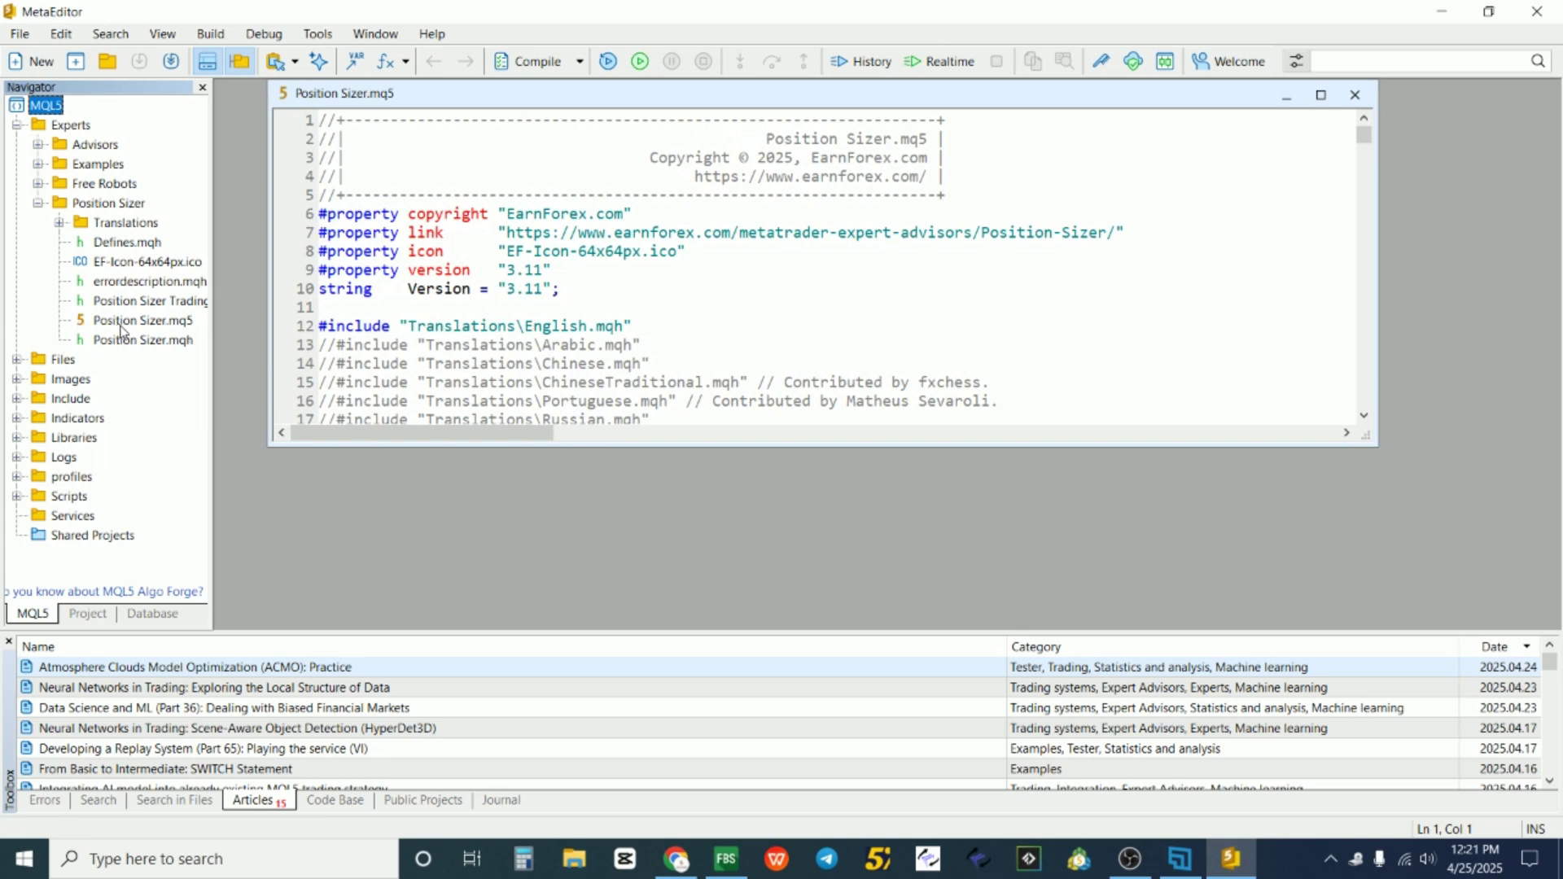
left_click(122, 324)
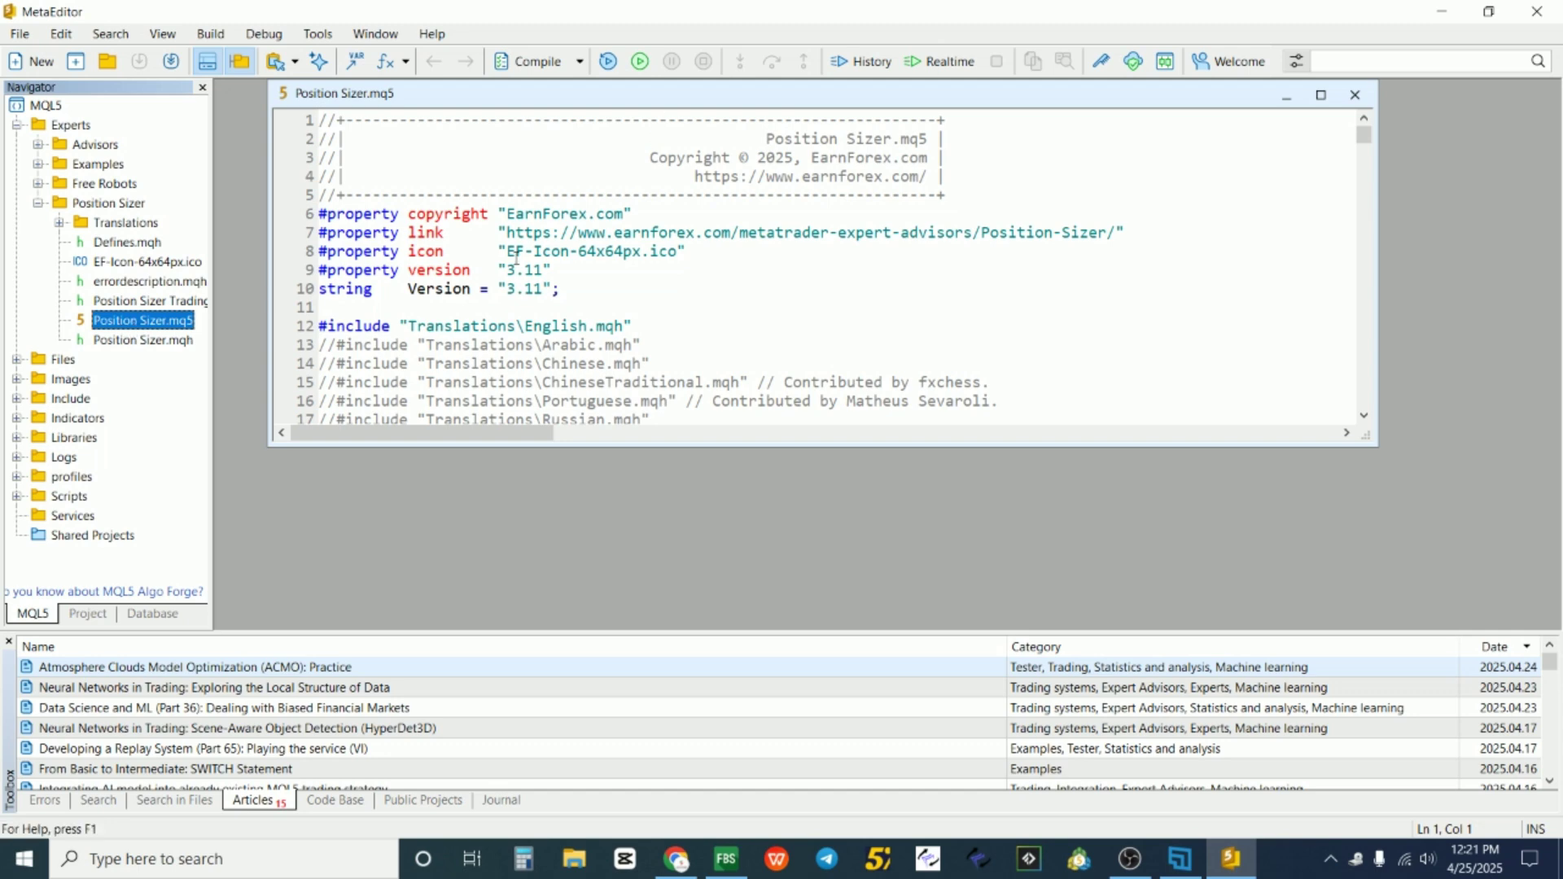
left_click_drag(700, 108, 659, 114)
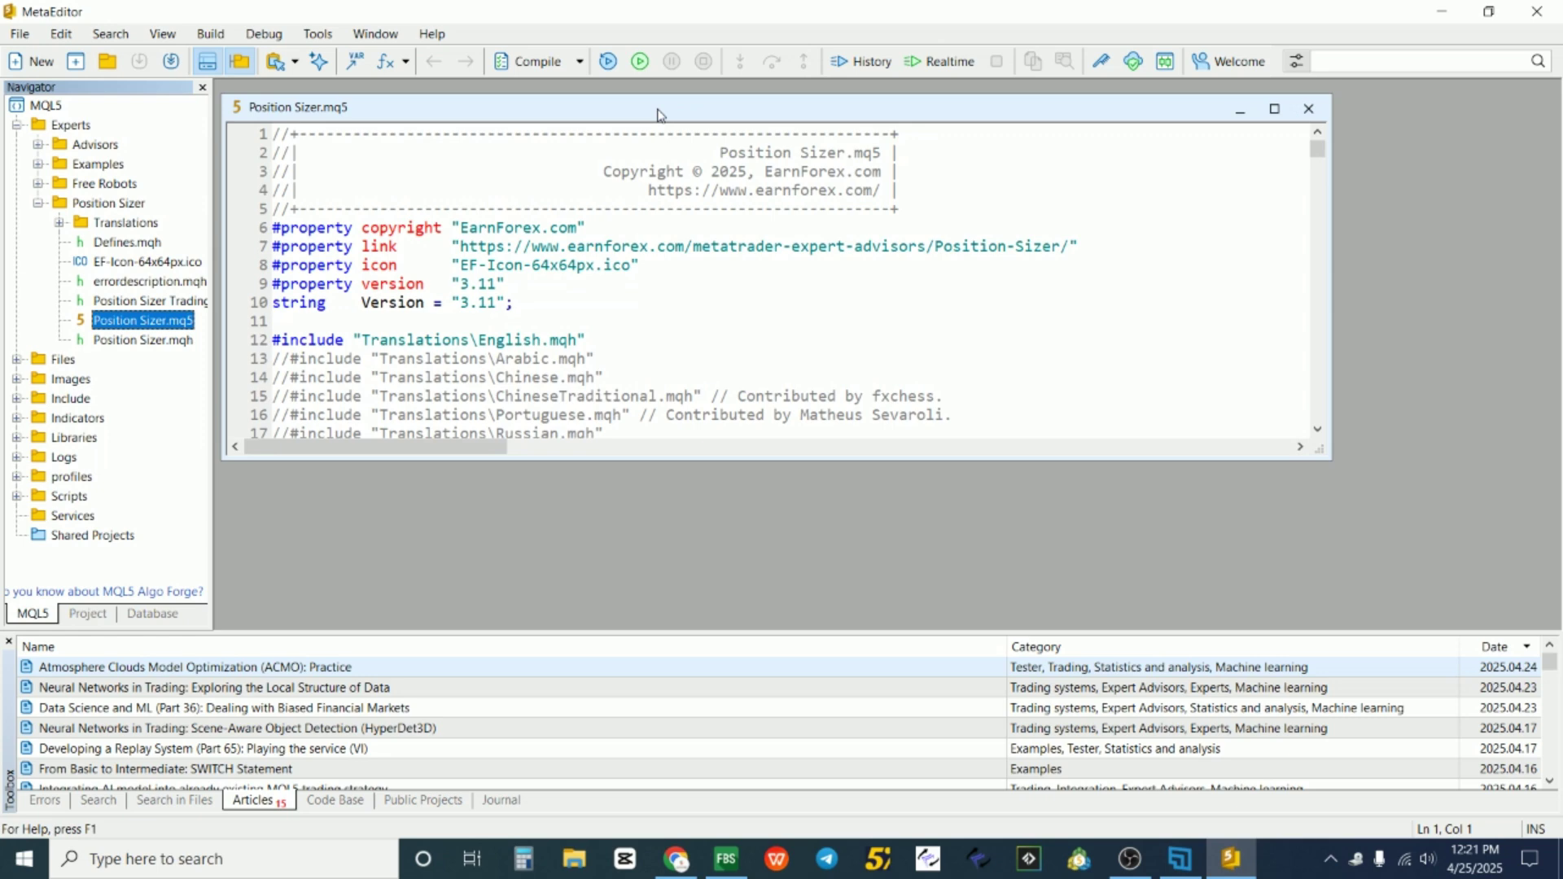
Step: Compile Position Sizer.mq5 and confirm the Errors tab reports 0 errors, 0 warnings
left_click(542, 65)
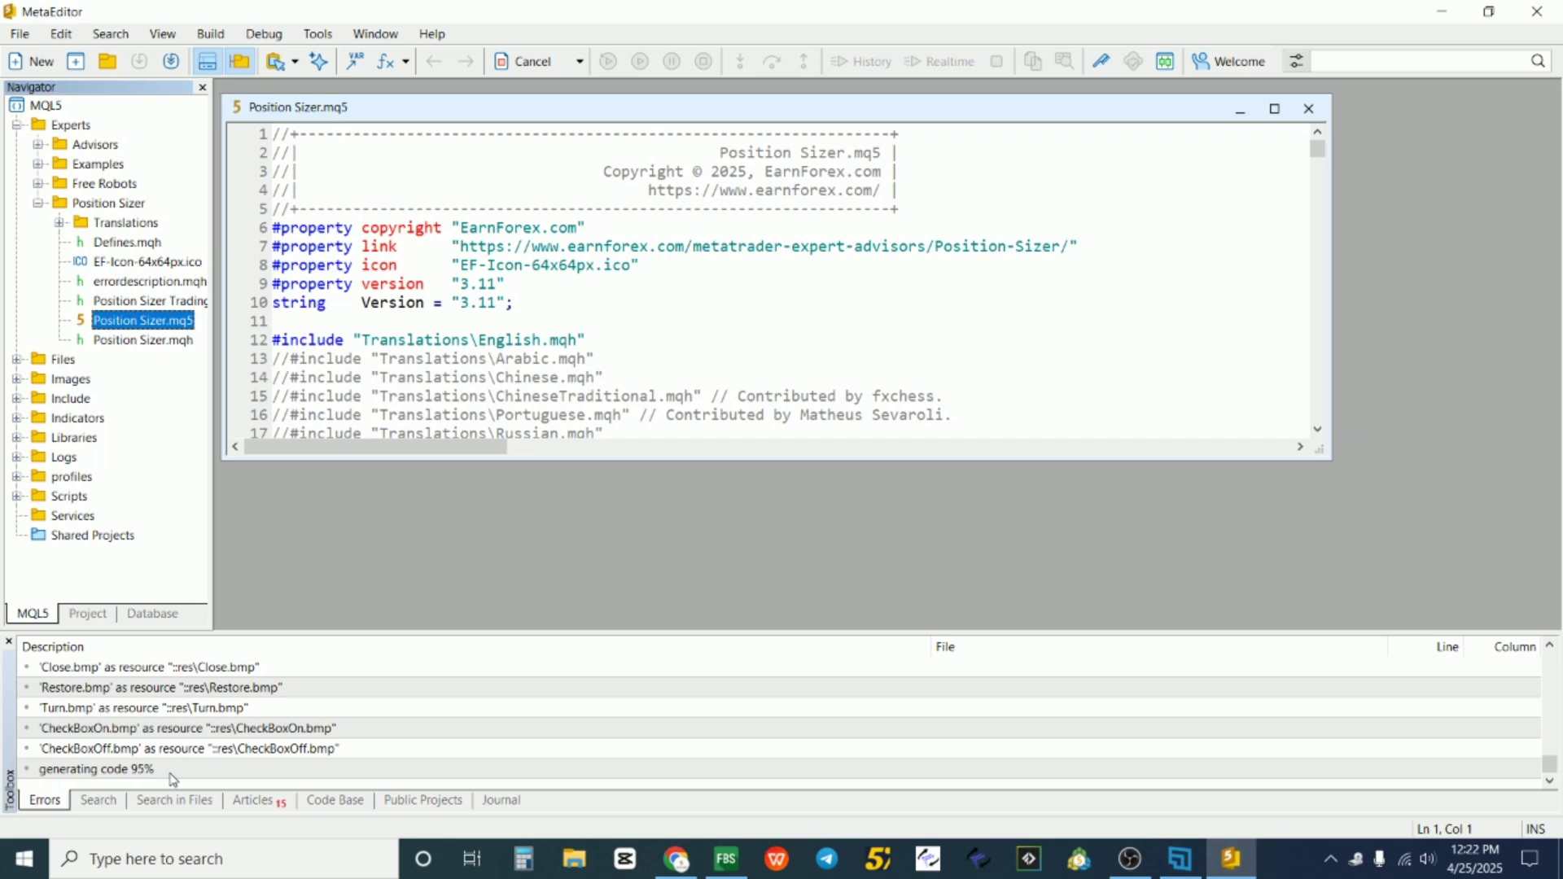
left_click(173, 774)
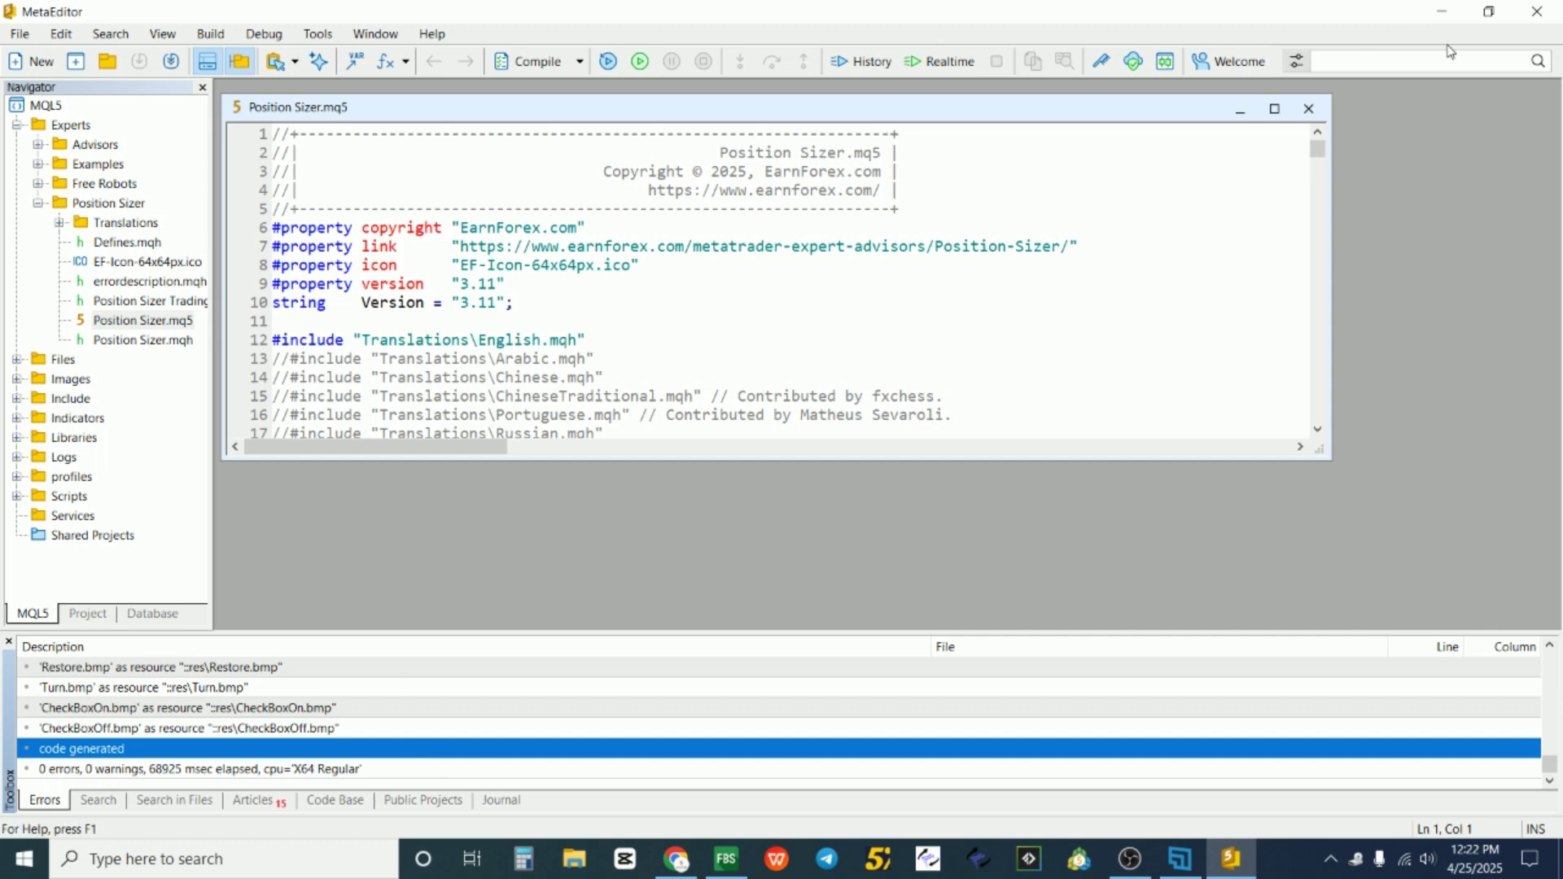
Step: Close MetaEditor and MetaTrader 5, then relaunch the terminal to load the compiled expert
left_click(1544, 10)
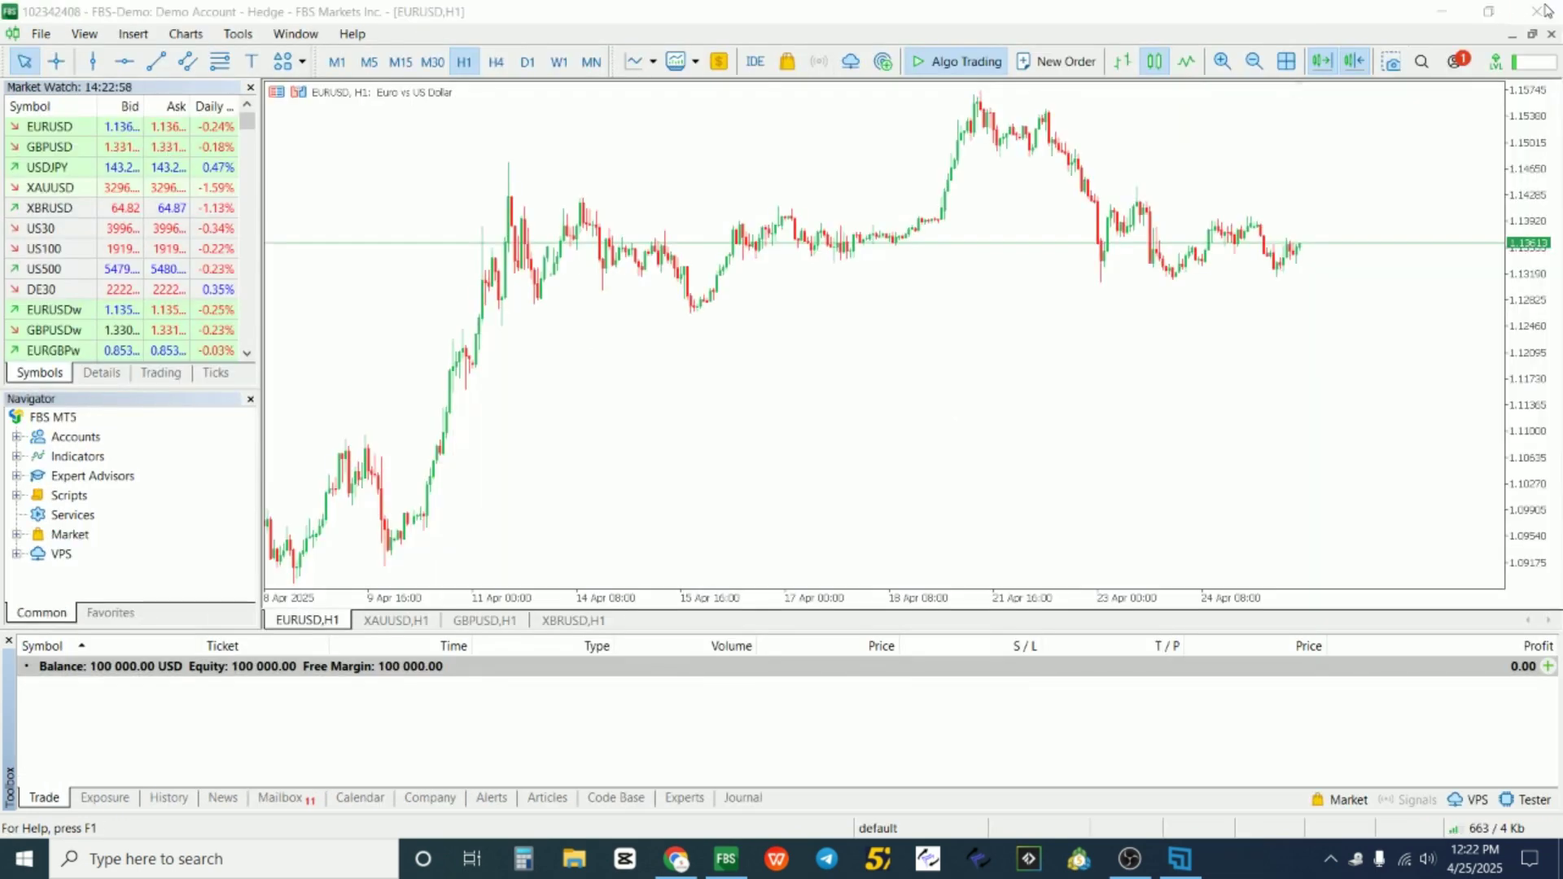
left_click(1544, 12)
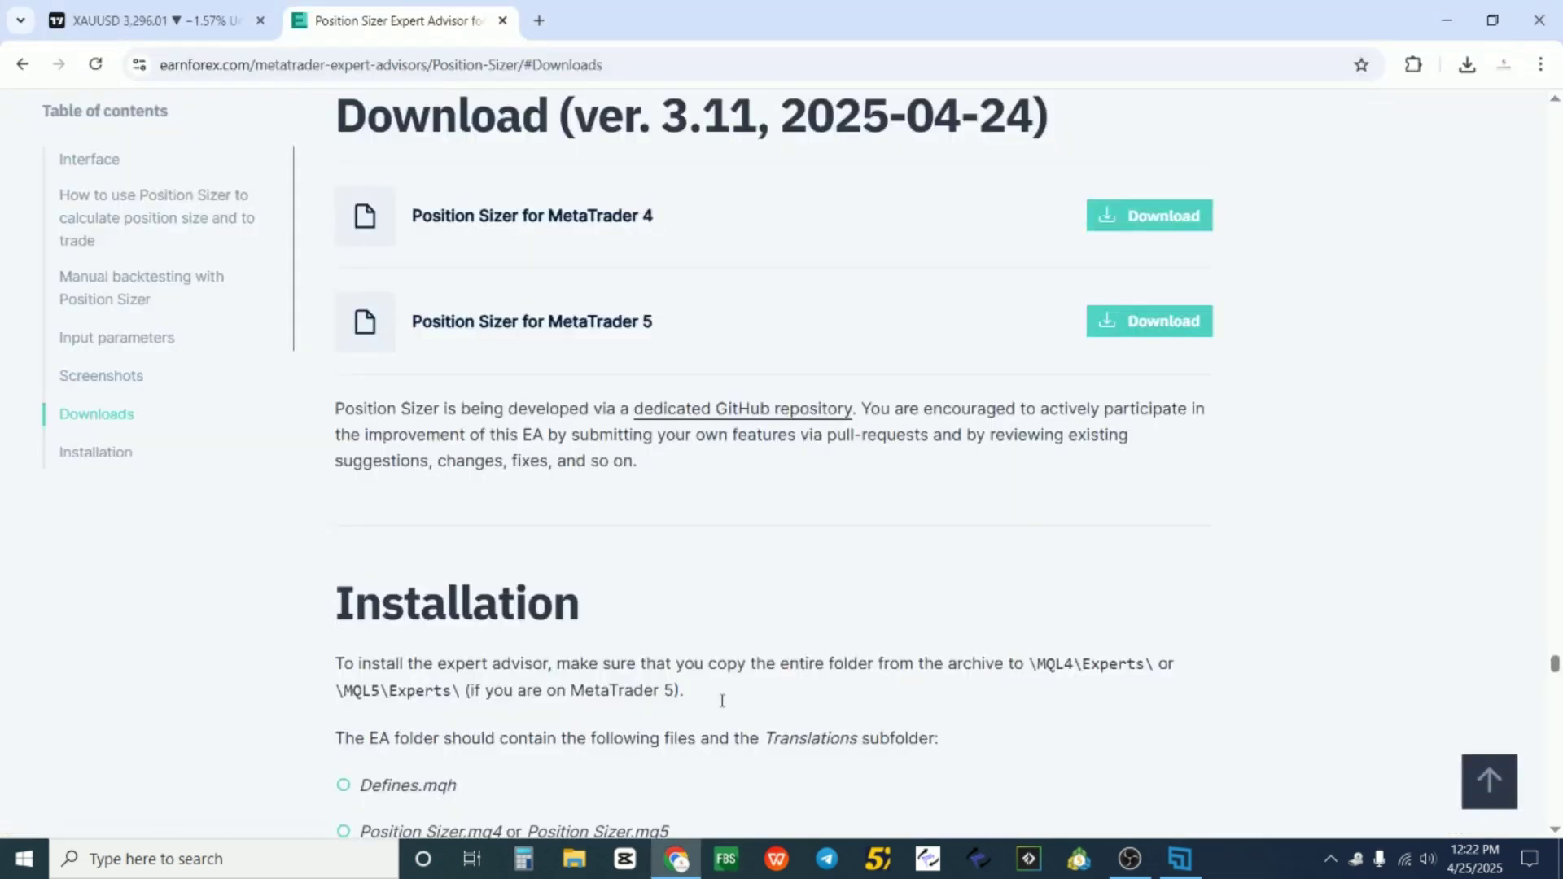
left_click(735, 870)
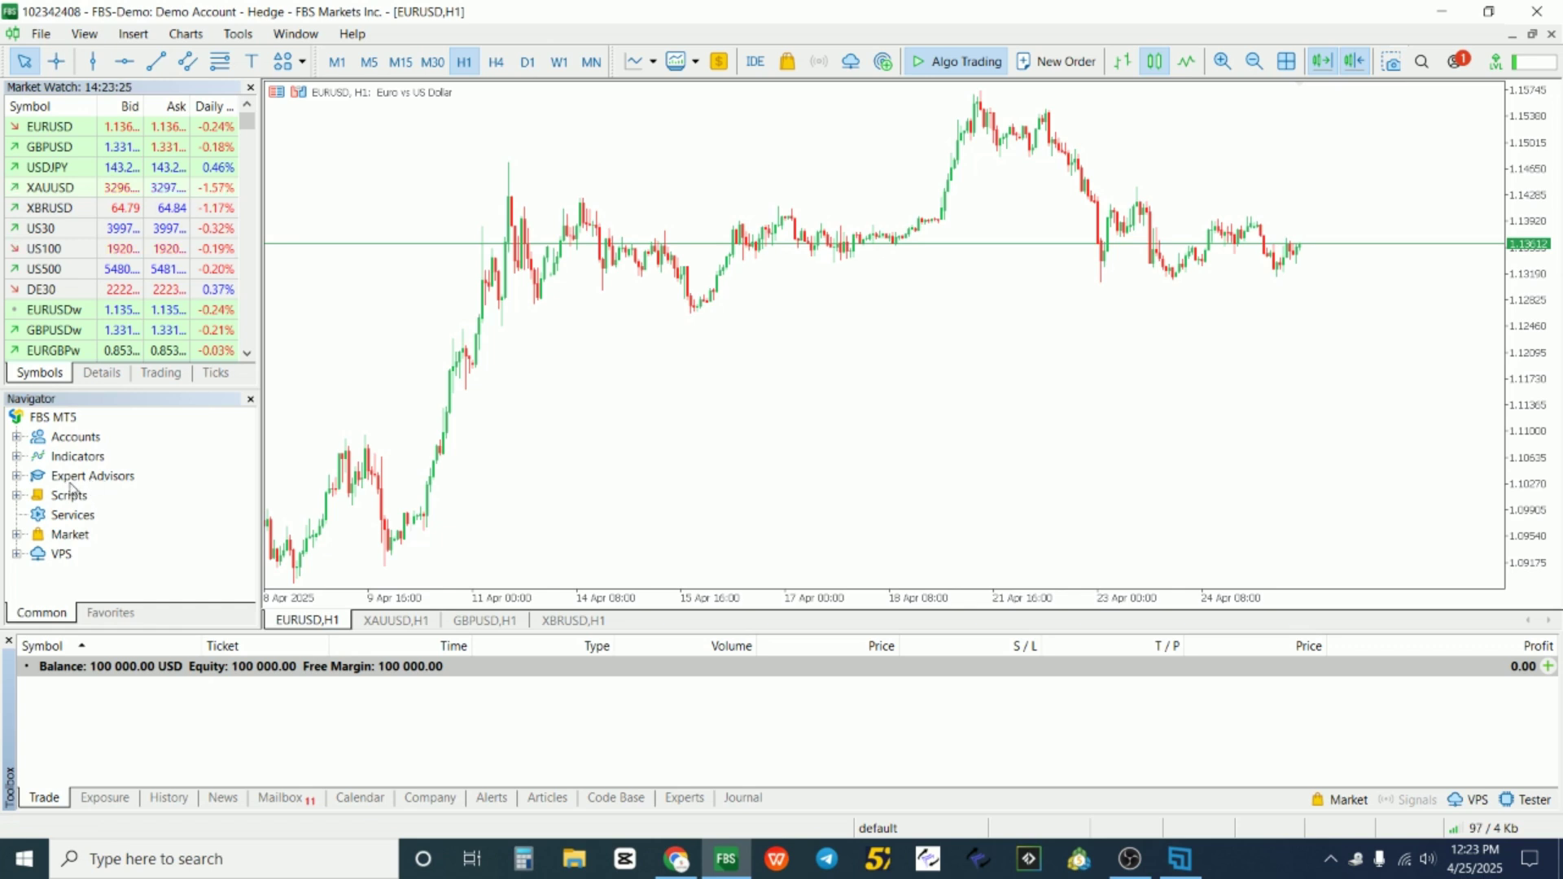
Step: Expand Expert Advisors > Position Sizer in the Navigator to show the compiled EA
left_click(17, 477)
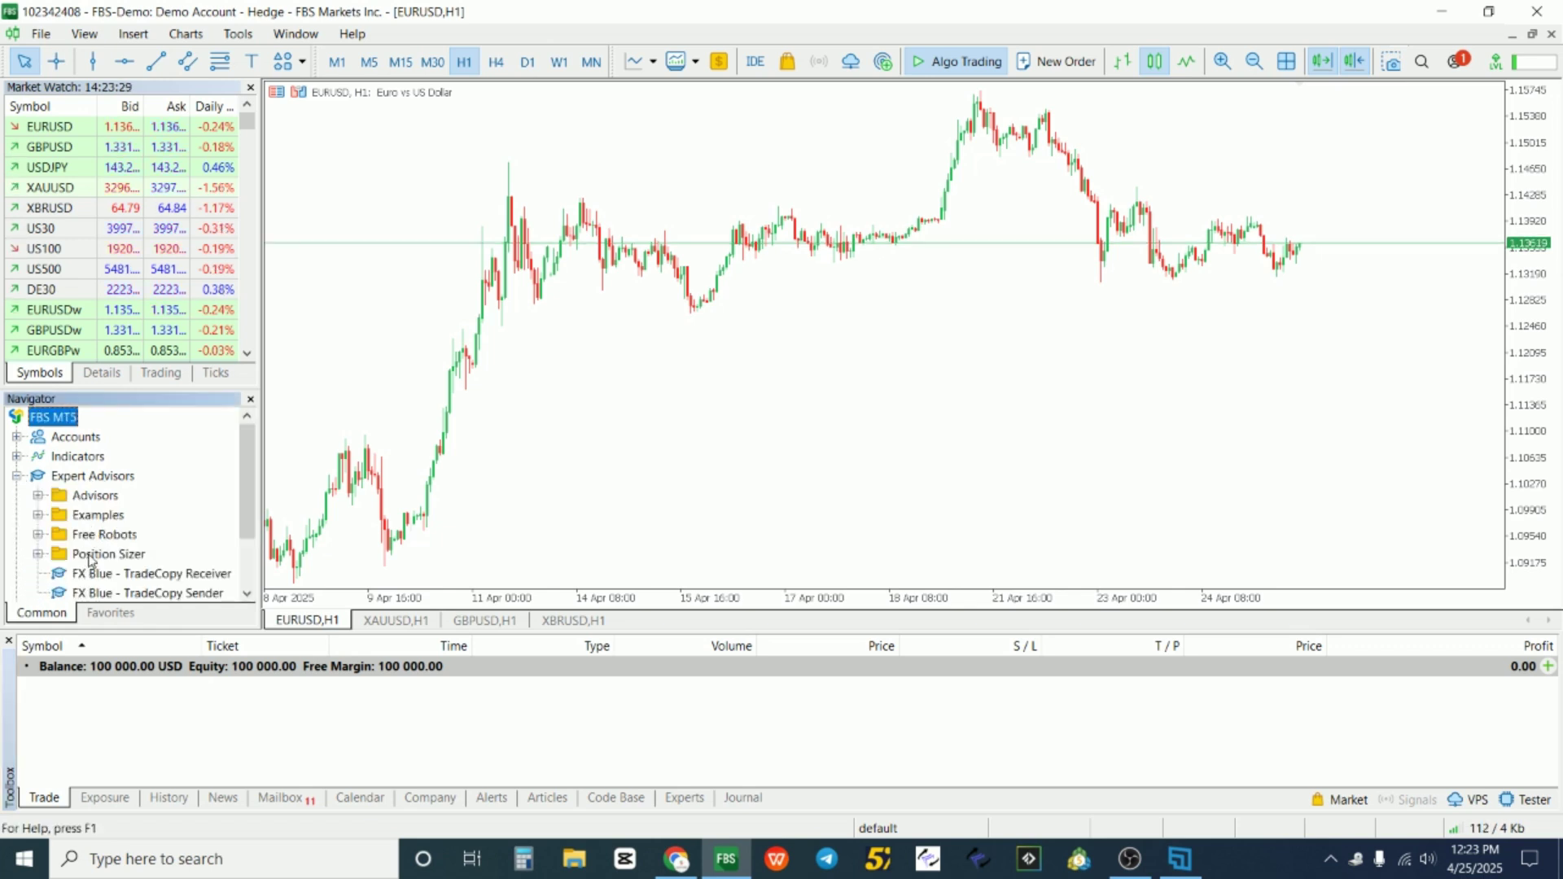
scroll(90, 560, "down", 1)
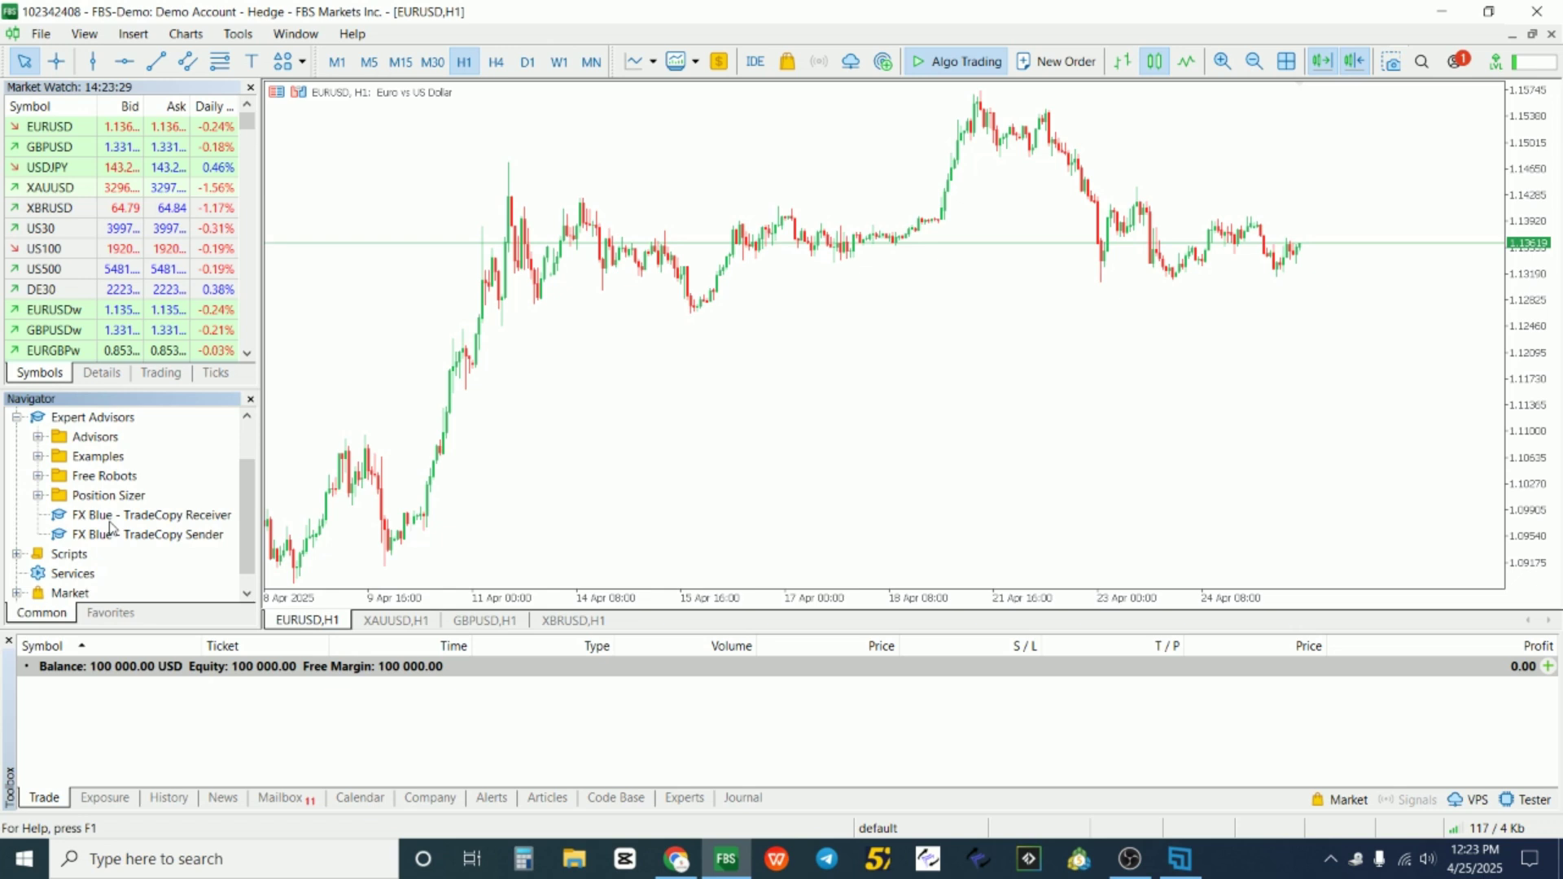
left_click(38, 496)
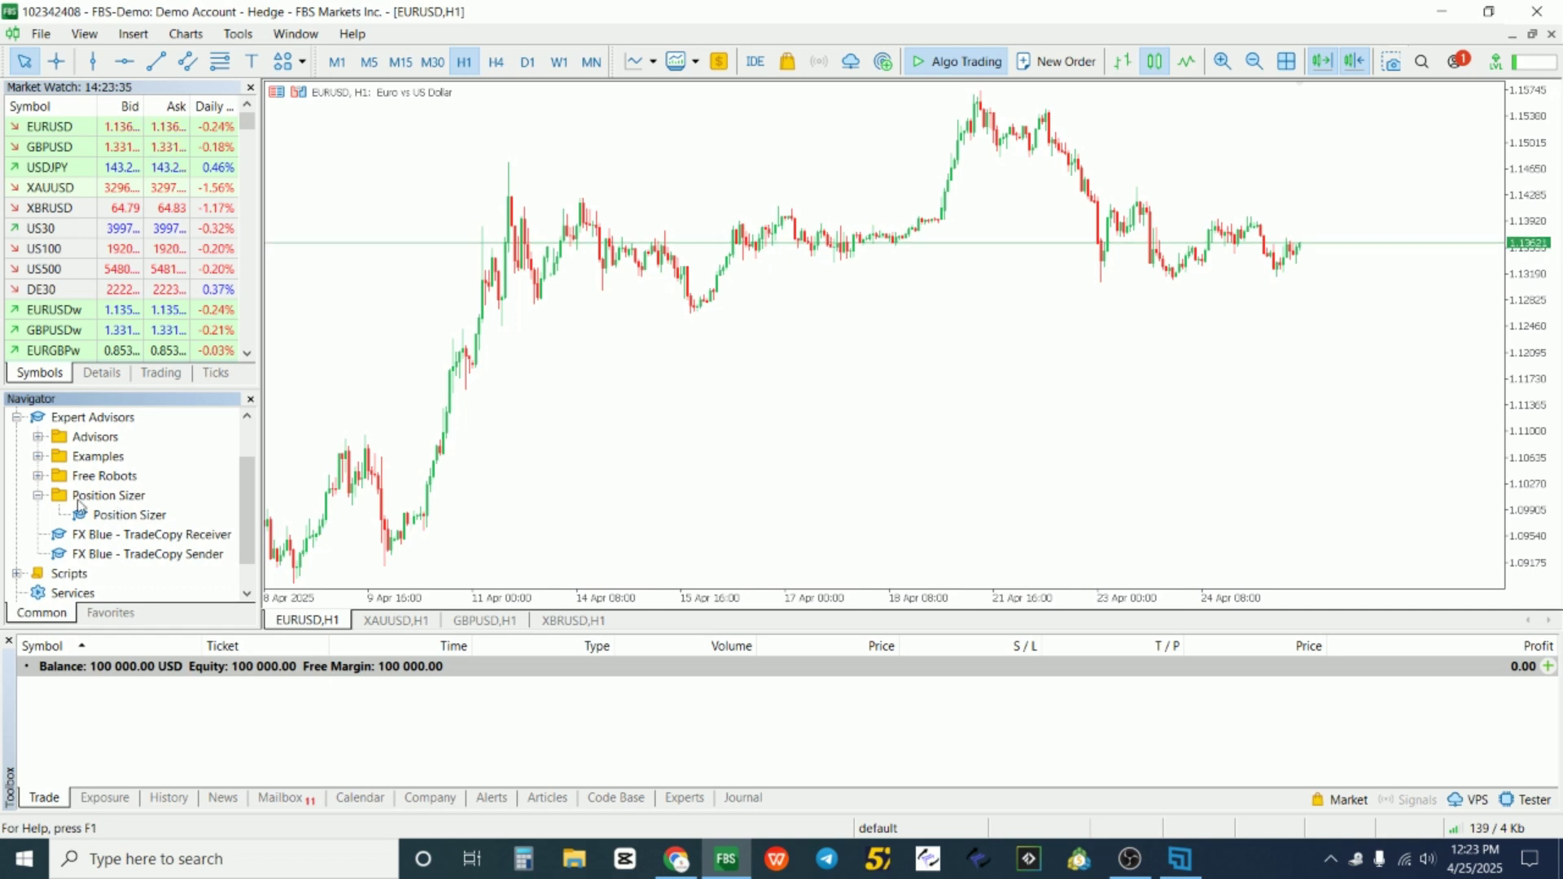
left_click(38, 496)
left_click(37, 496)
left_click(38, 496)
left_click(37, 497)
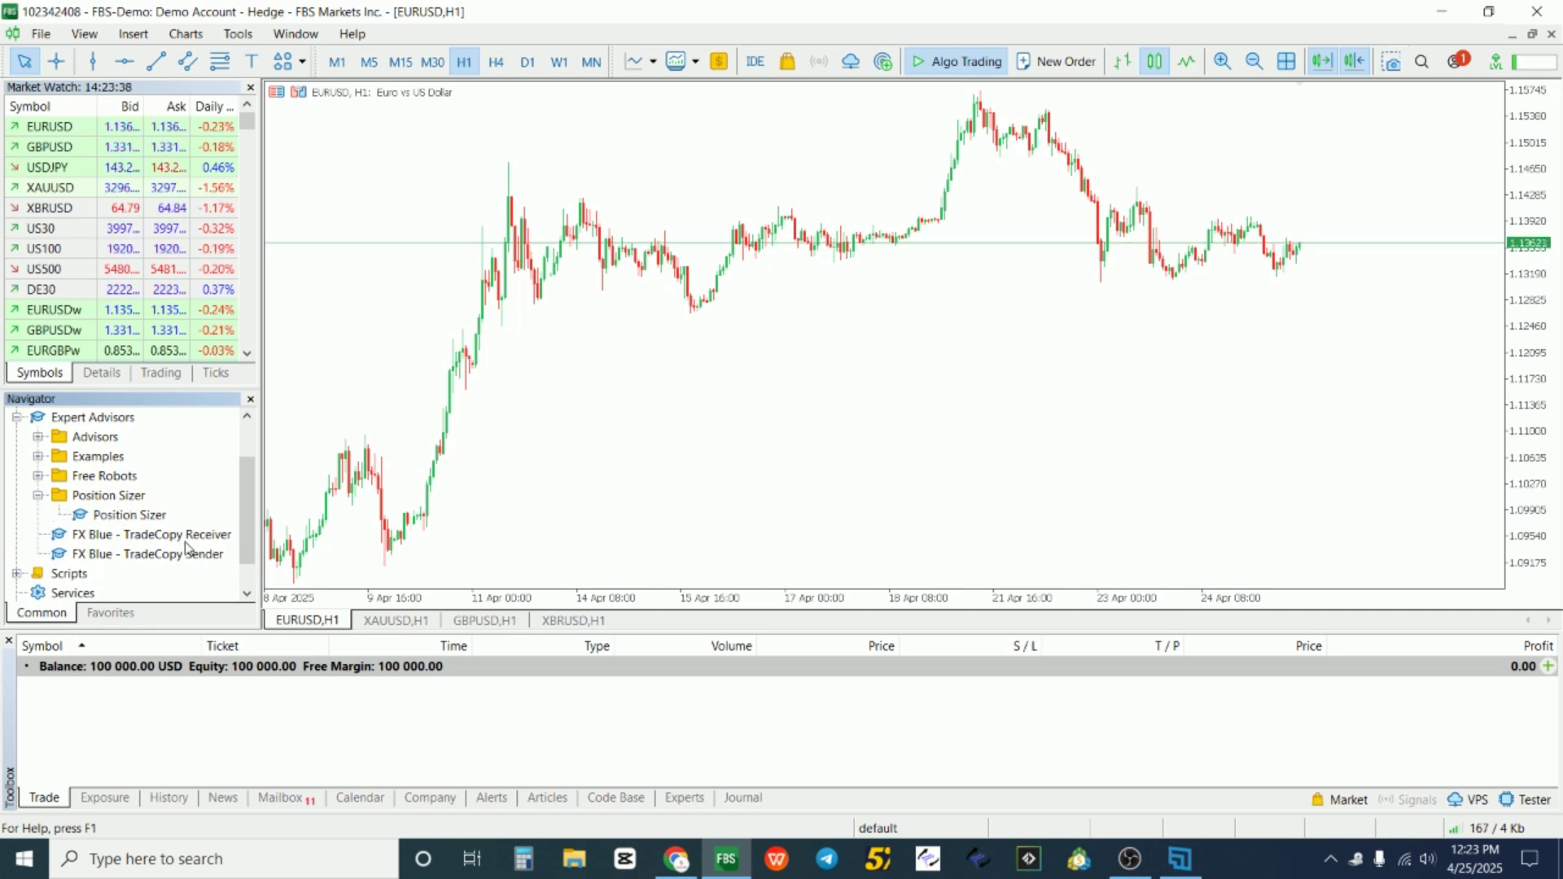
Step: Attach Position Sizer to the EURUSD H1 chart with Allow Algo Trading ticked
double_click(86, 518)
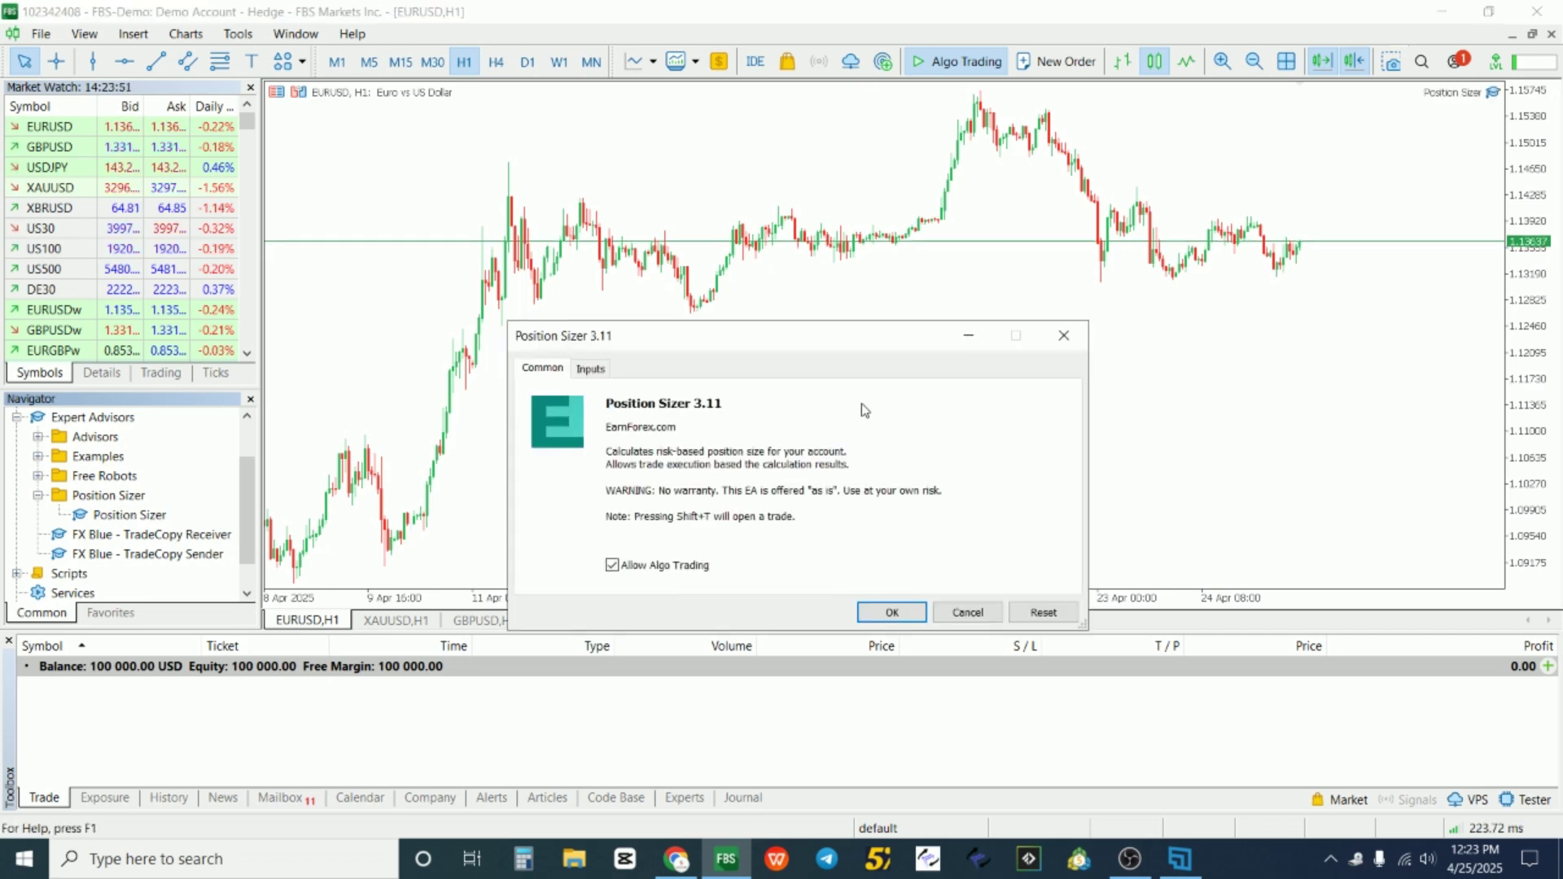
left_click_drag(817, 349, 757, 177)
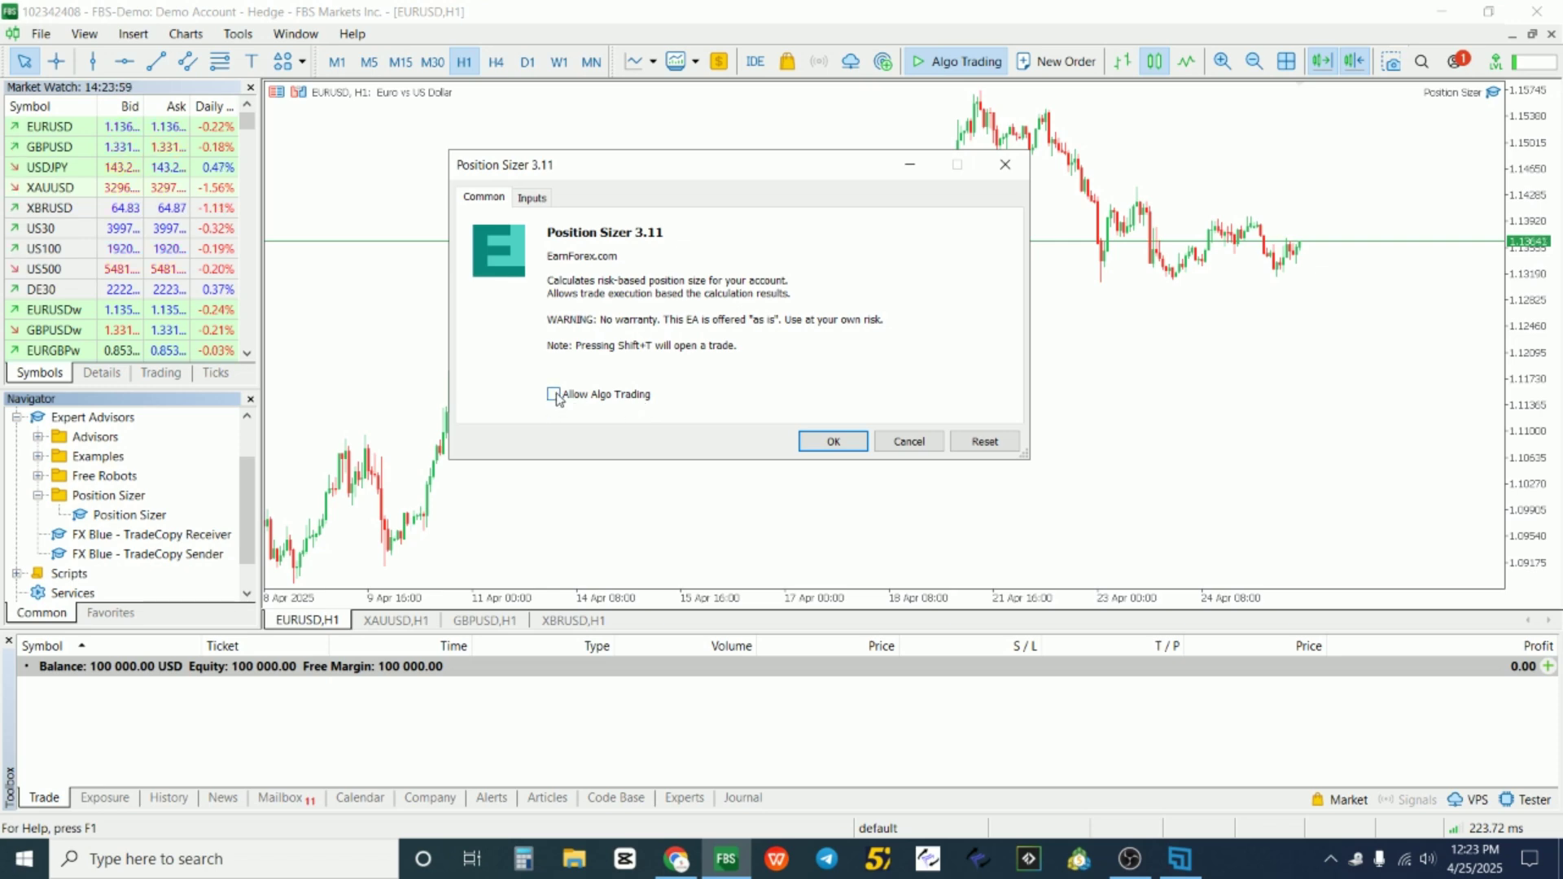
left_click(531, 198)
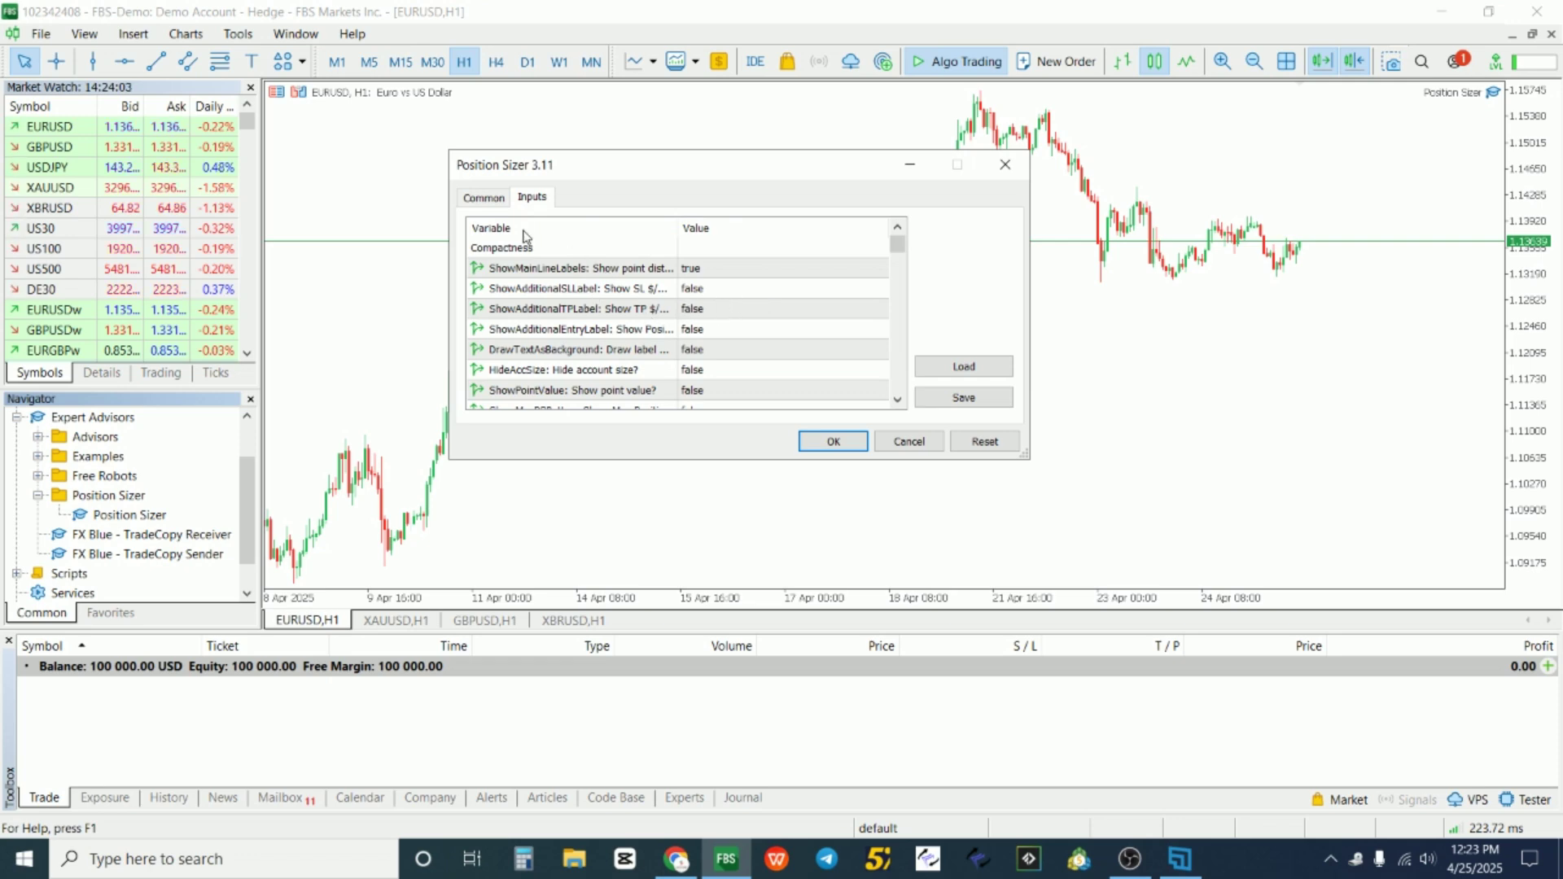
left_click(483, 200)
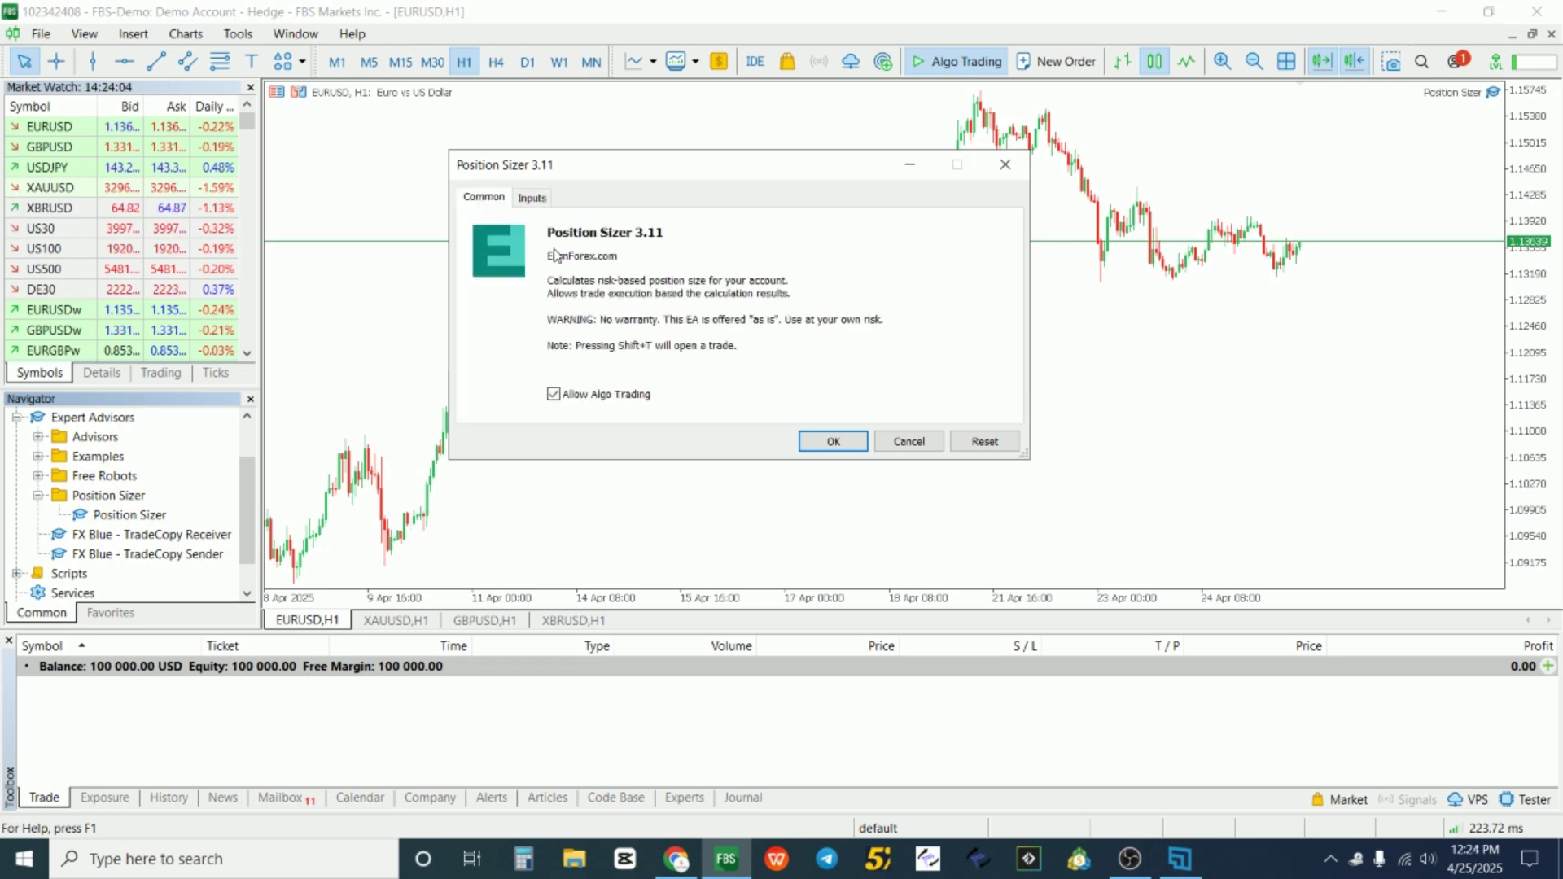
left_click(834, 442)
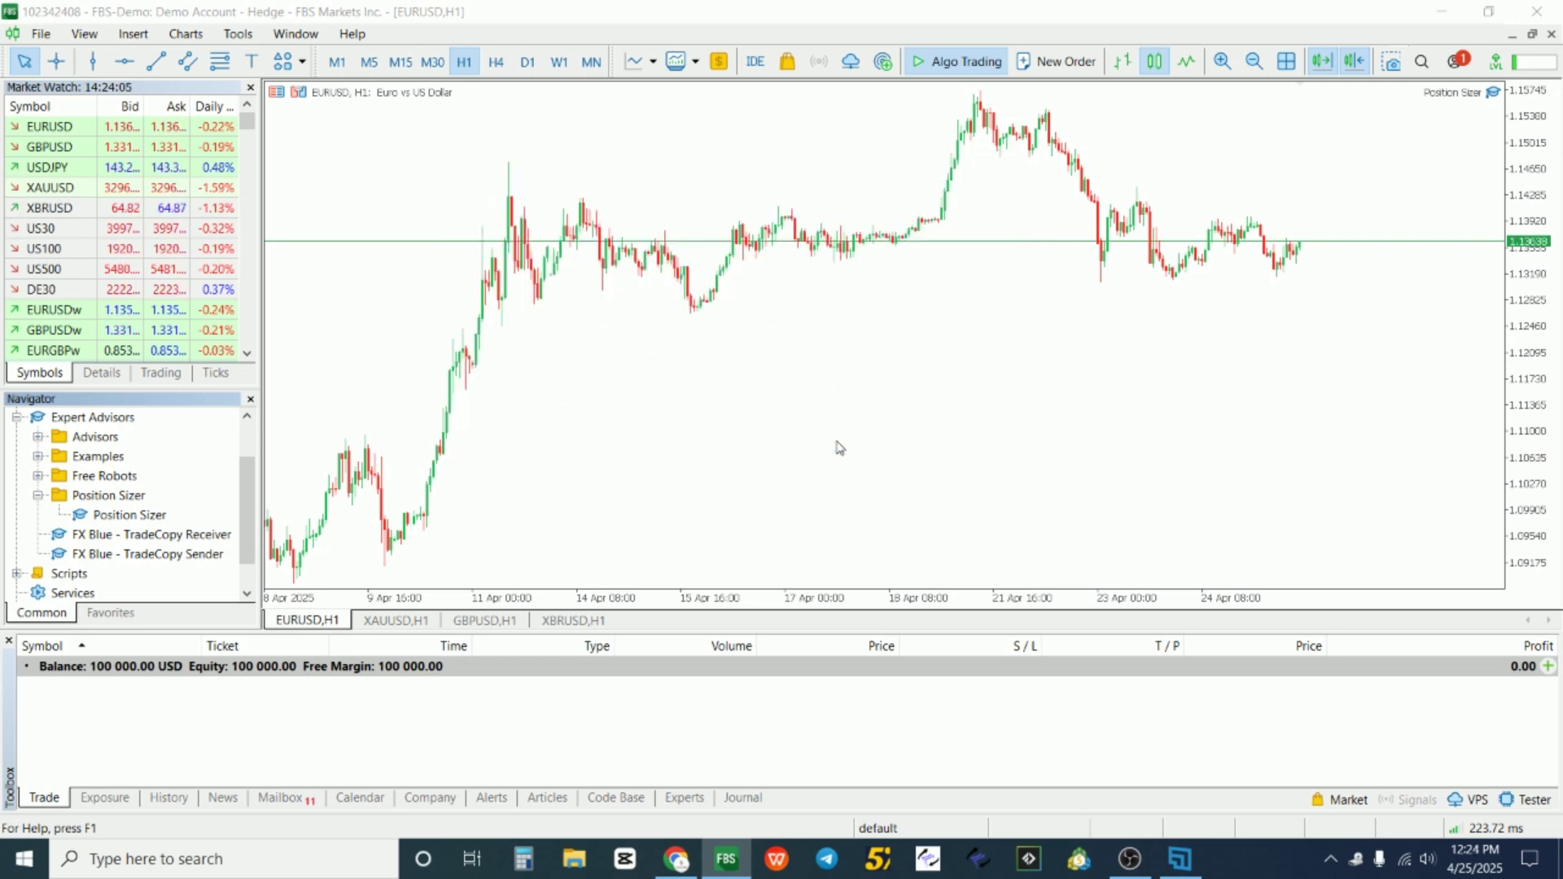
Step: Turn Algo Trading off and back on, then shift the Position Sizer panel slightly down
left_click(949, 68)
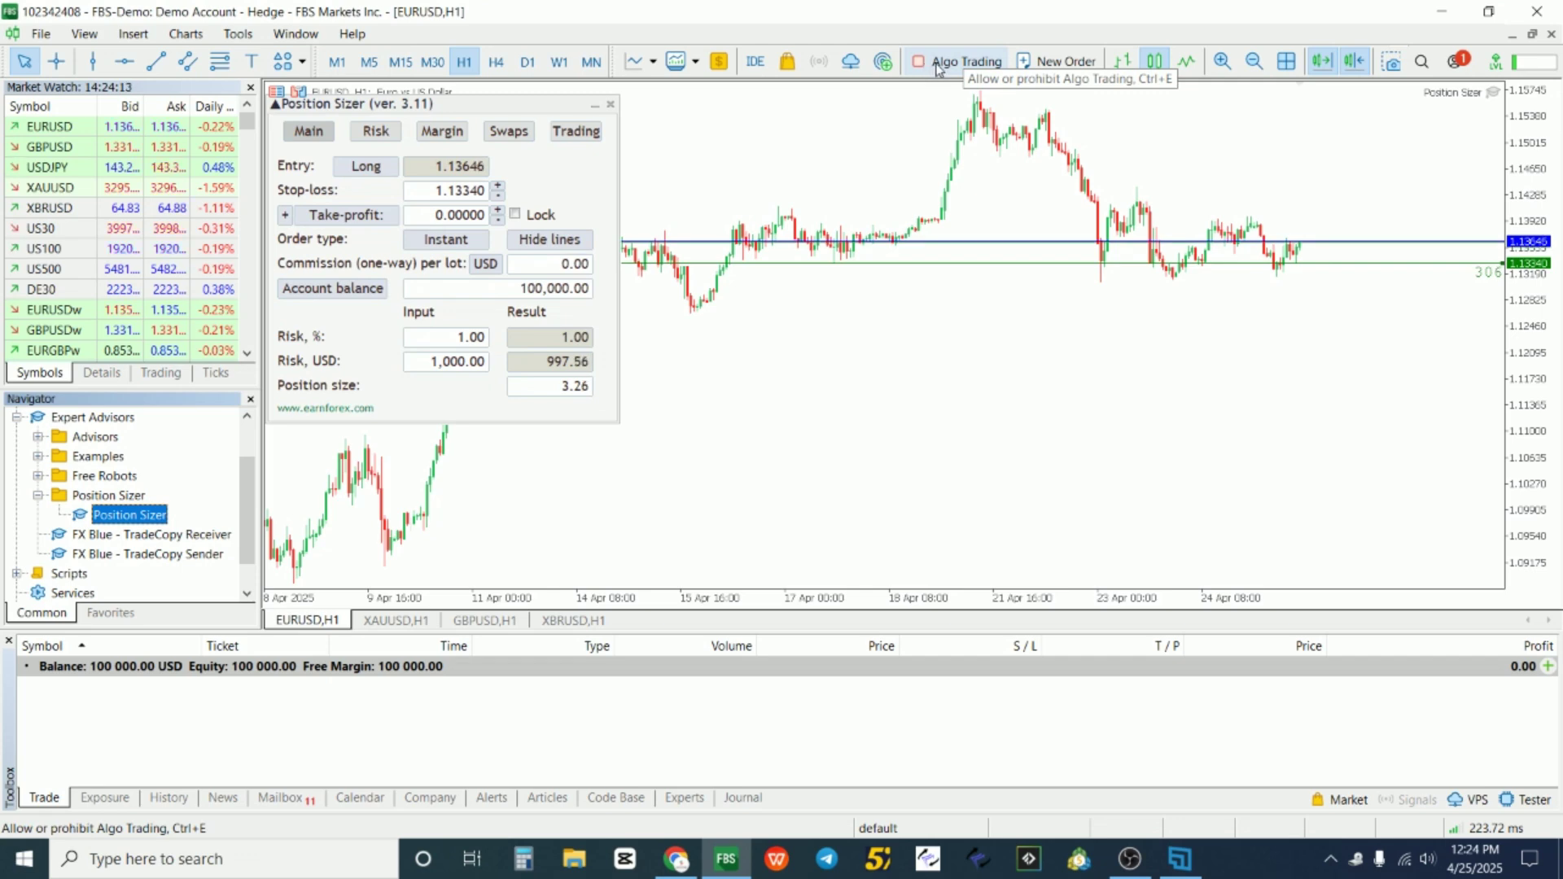
left_click(932, 65)
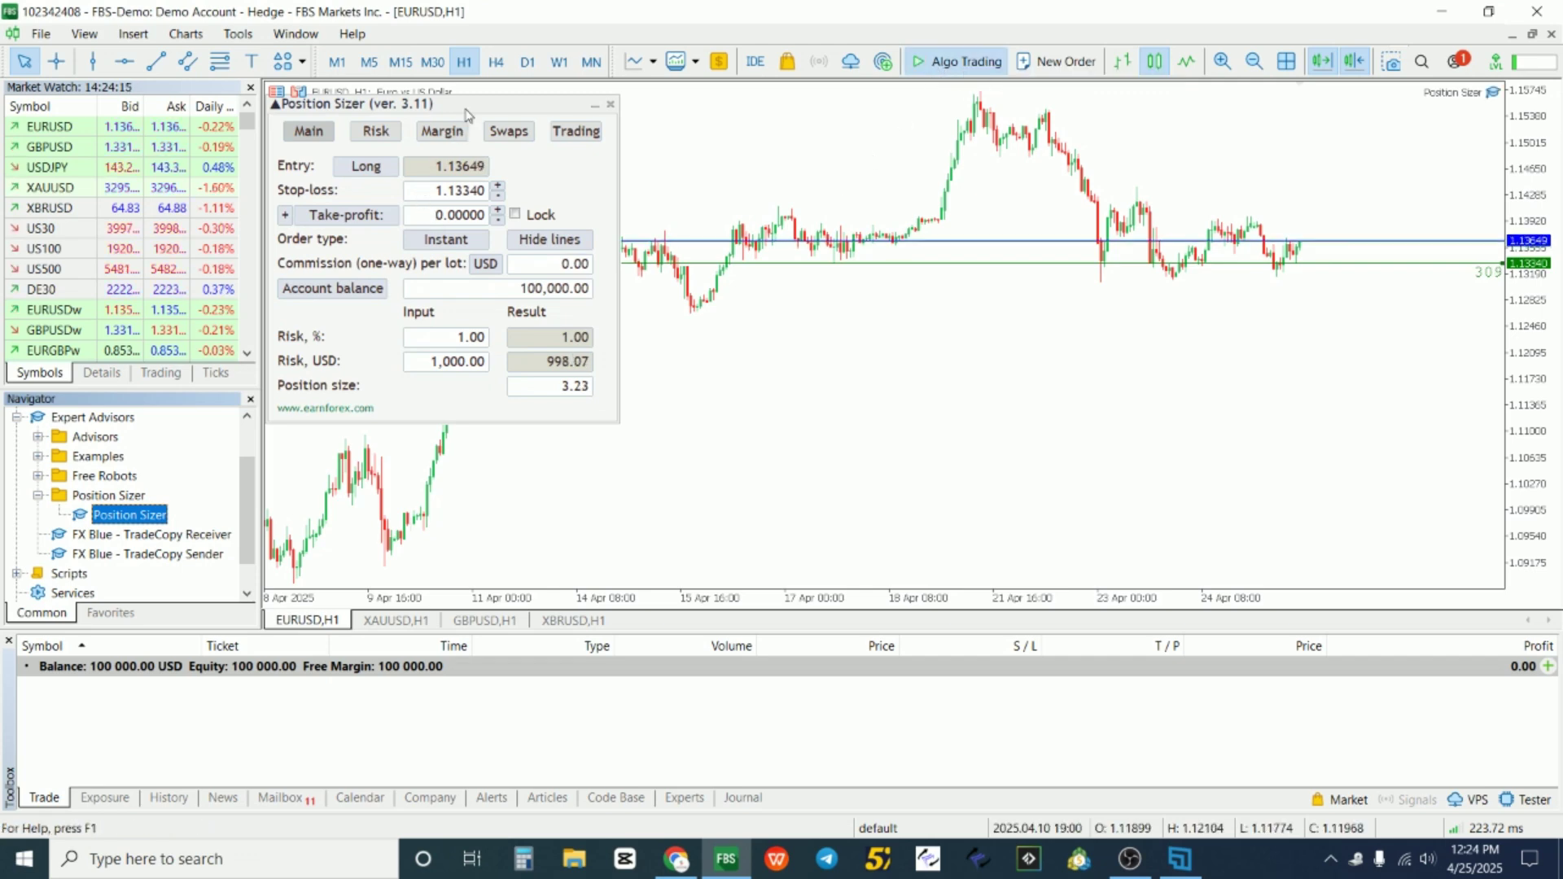
left_click_drag(406, 145, 468, 129)
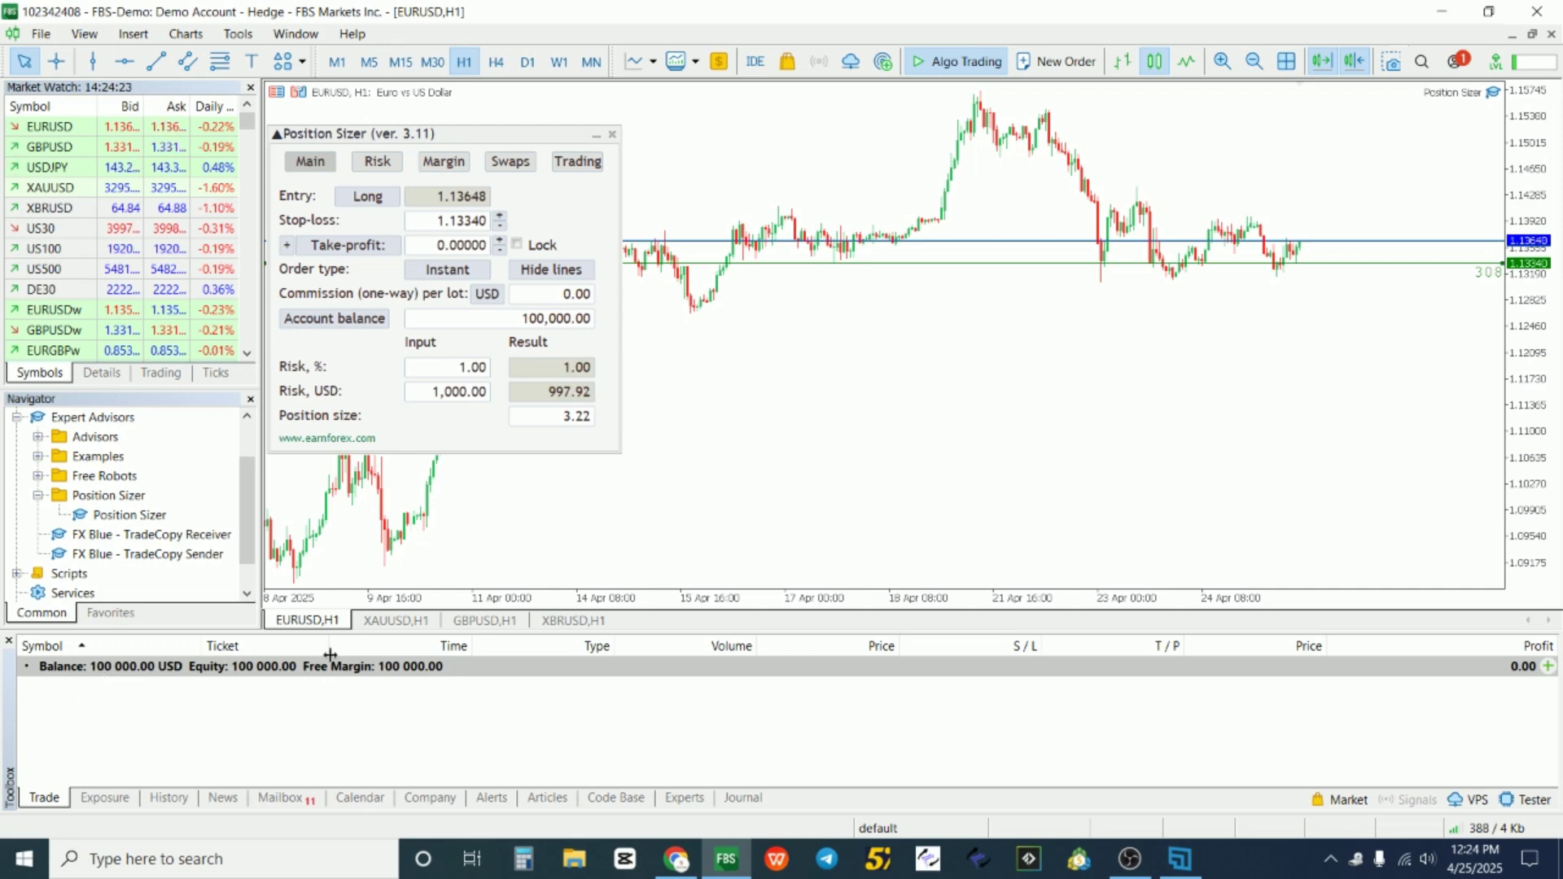
left_click(543, 324)
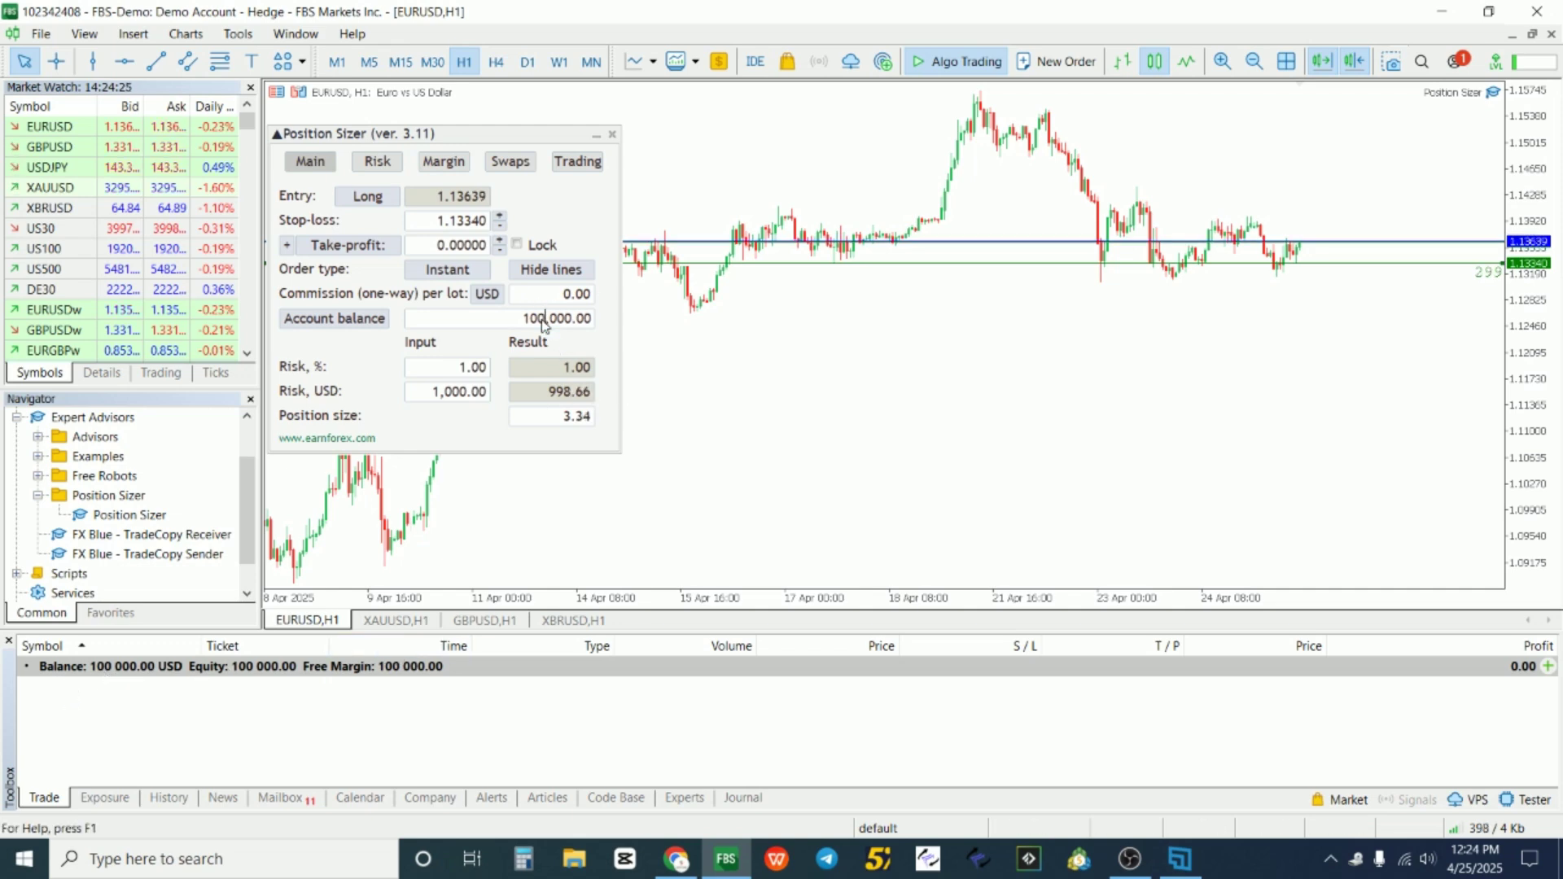
left_click(544, 326)
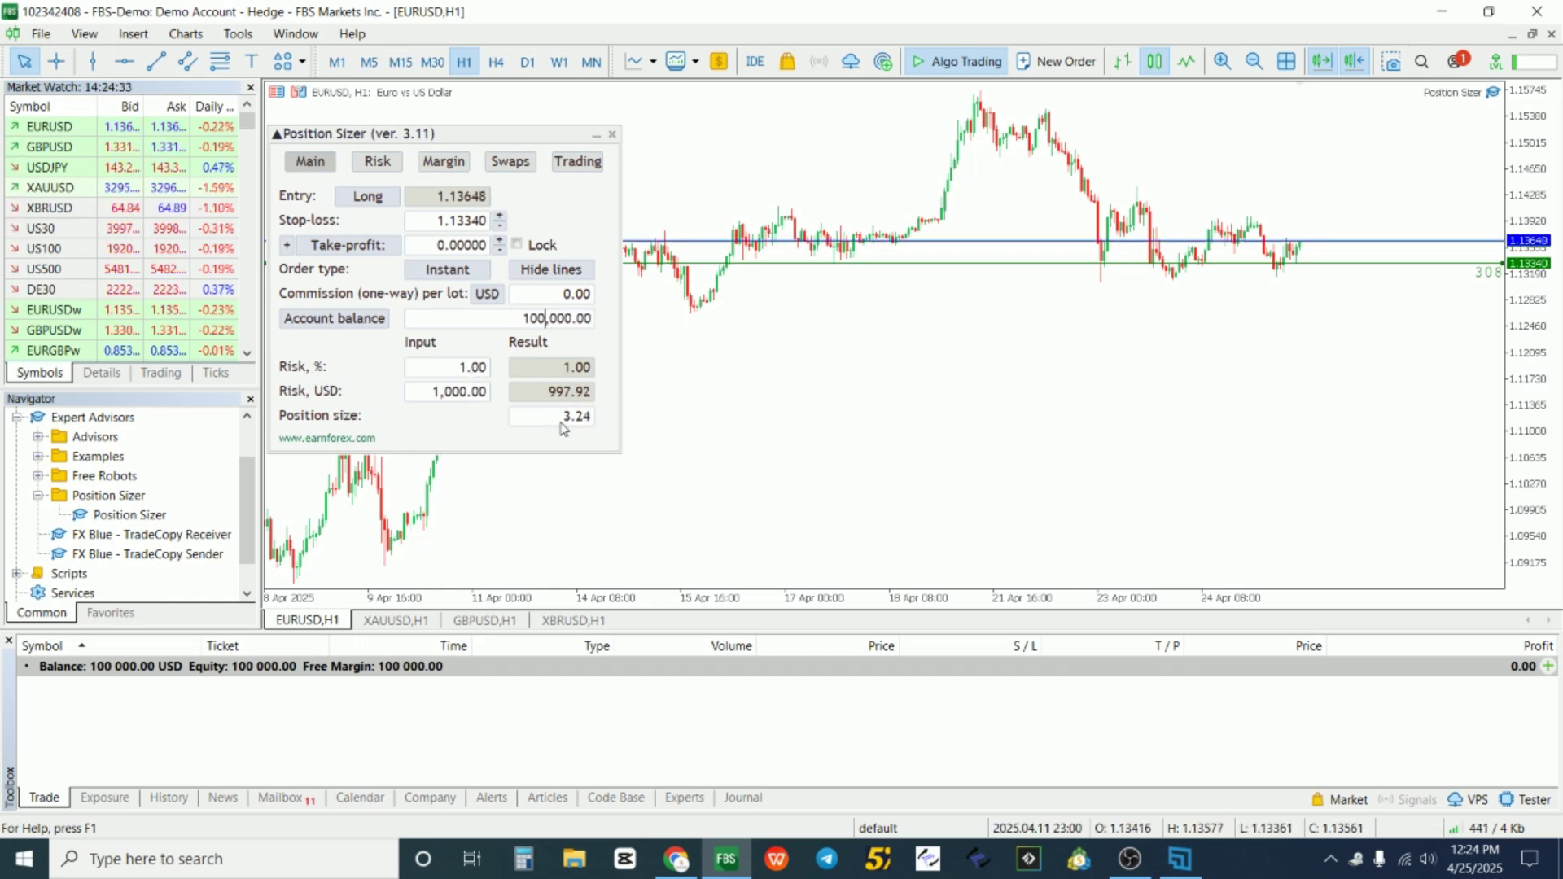
key("ctrl+a")
key("BackSpace")
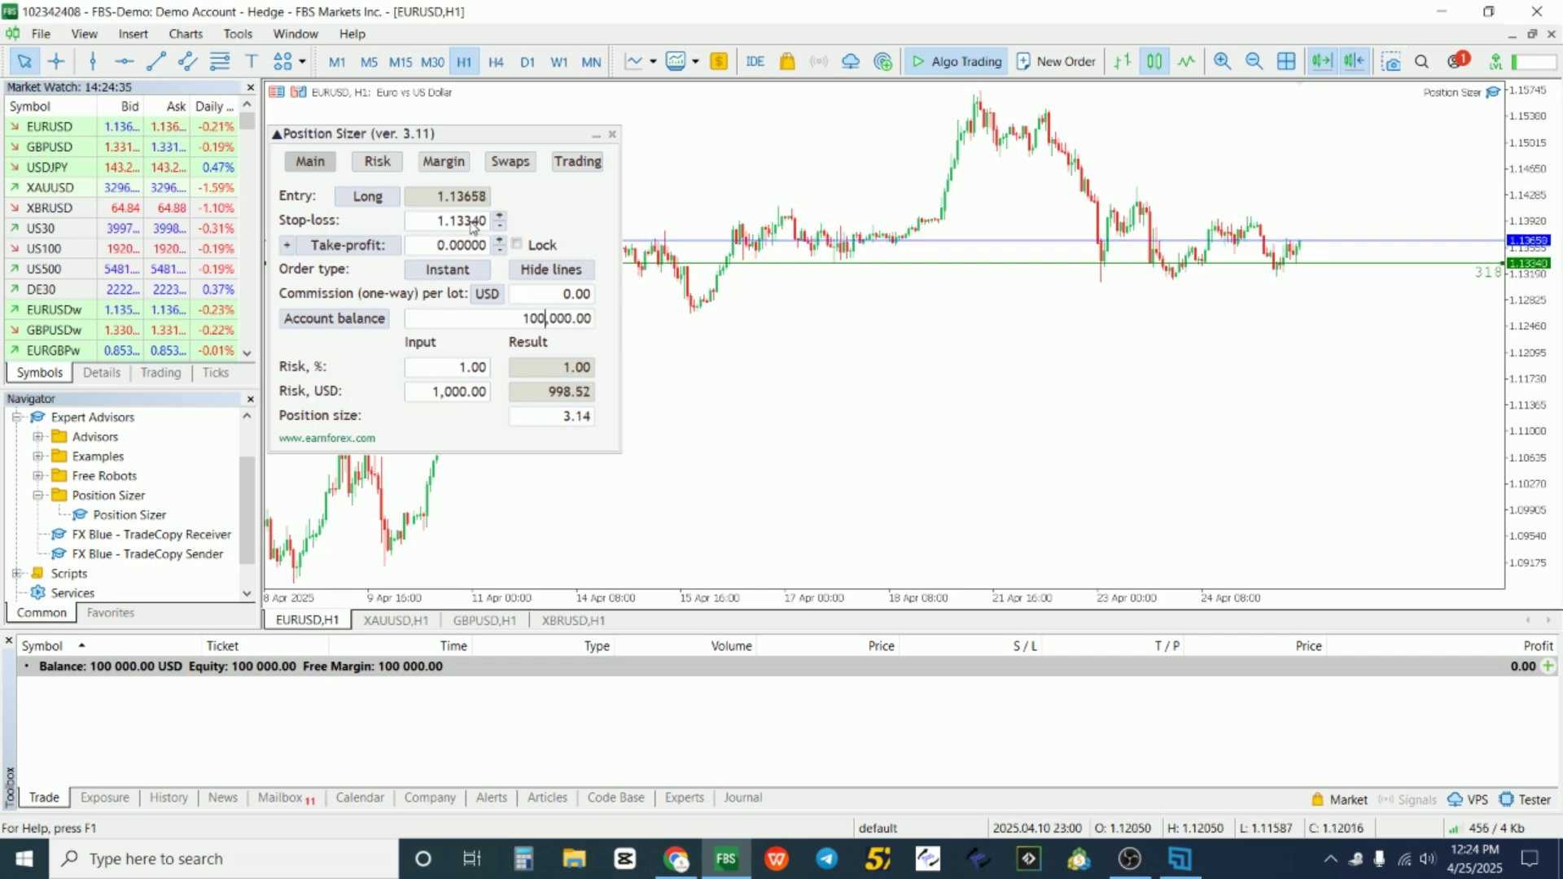
key("Return")
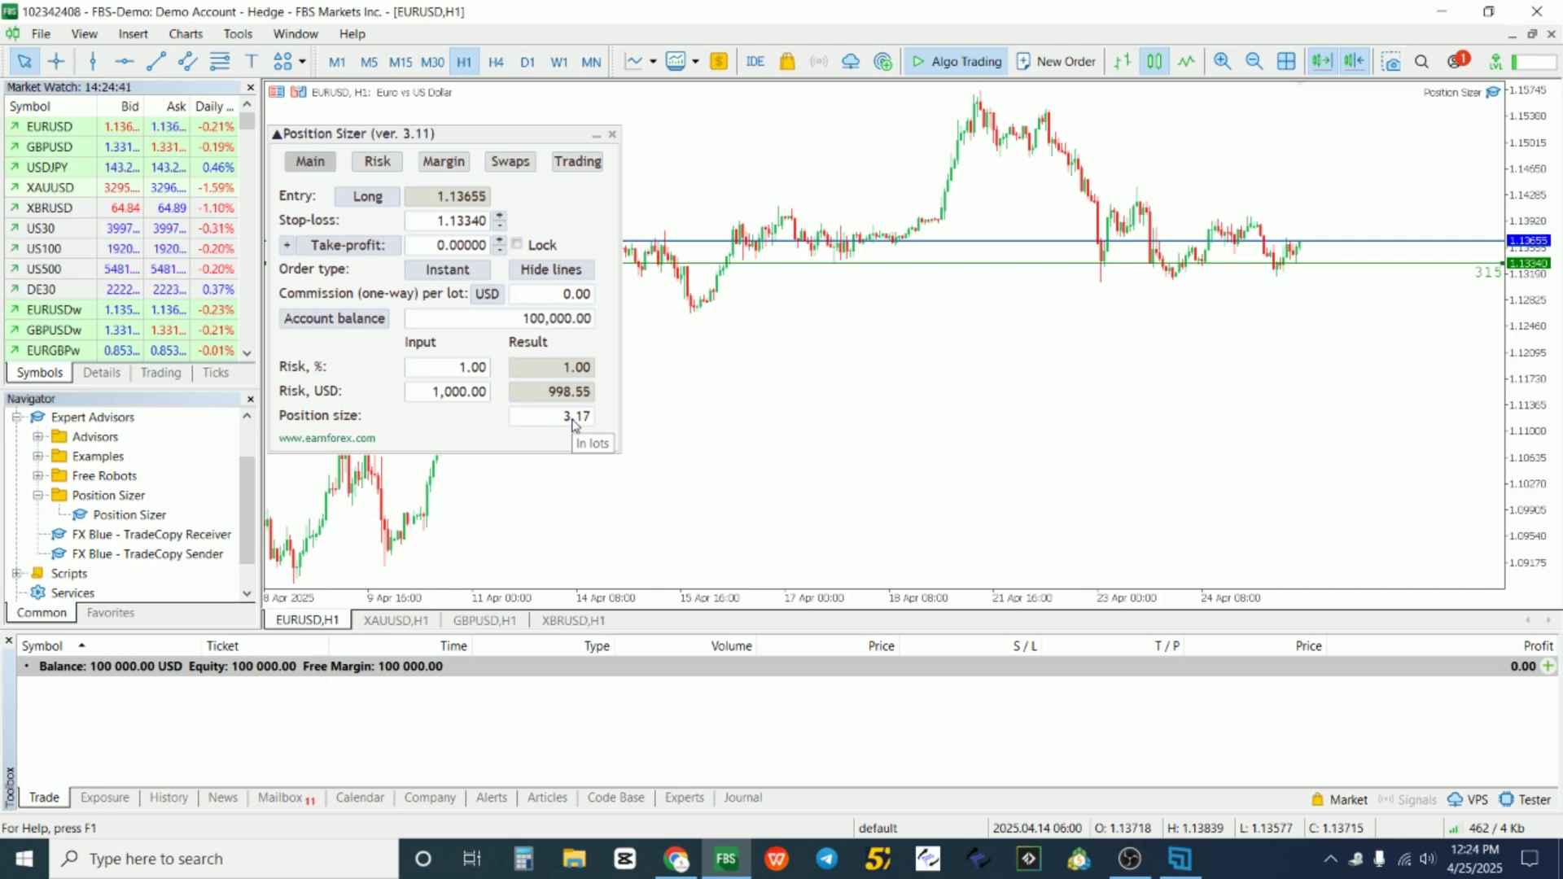
left_click(468, 370)
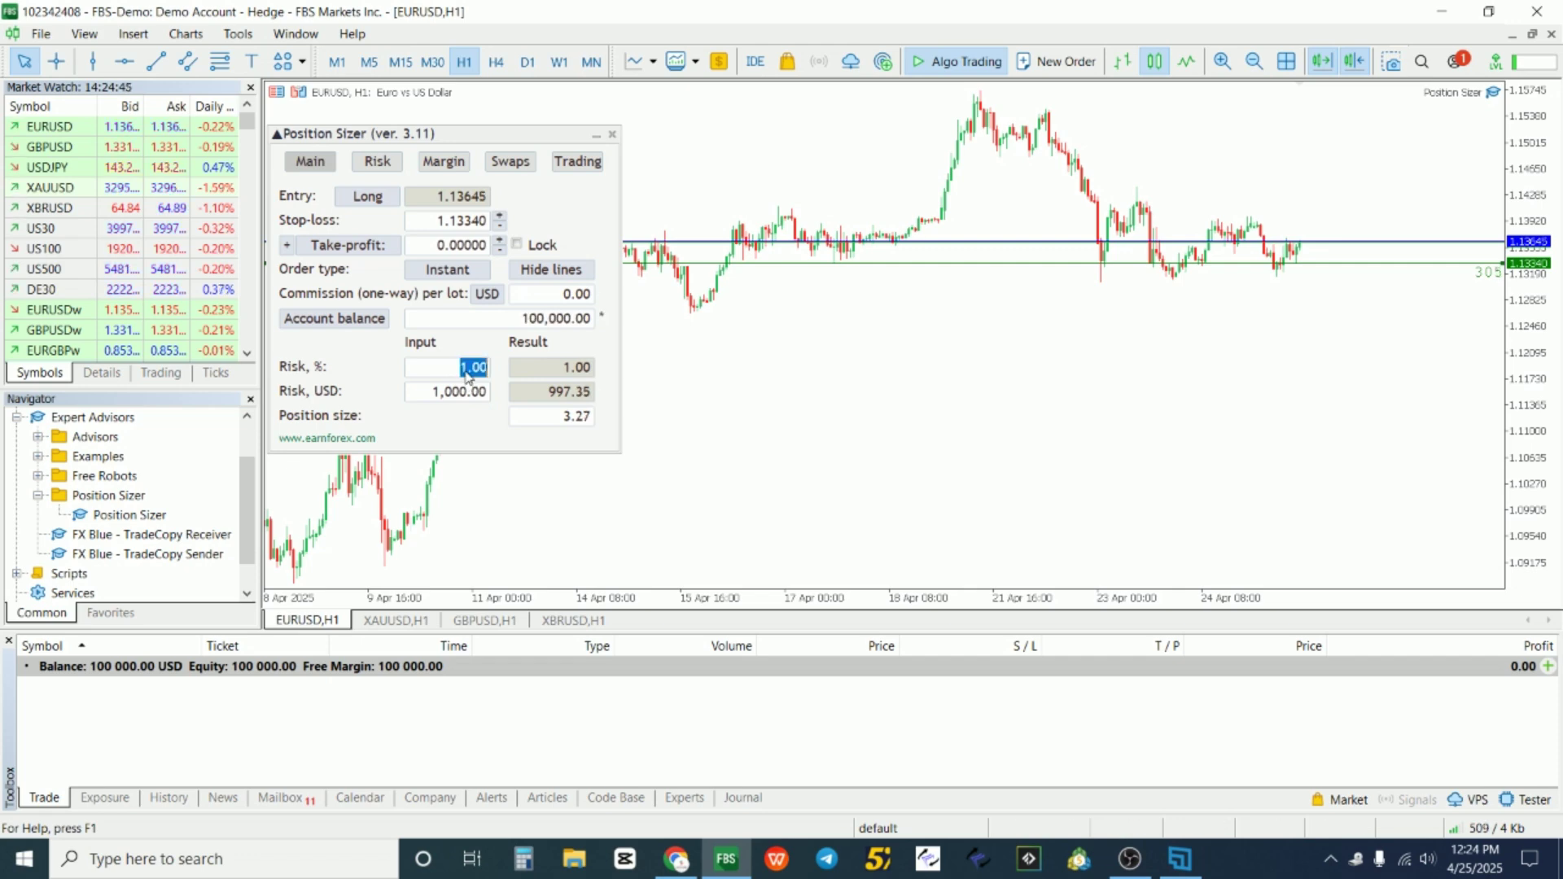
key("BackSpace")
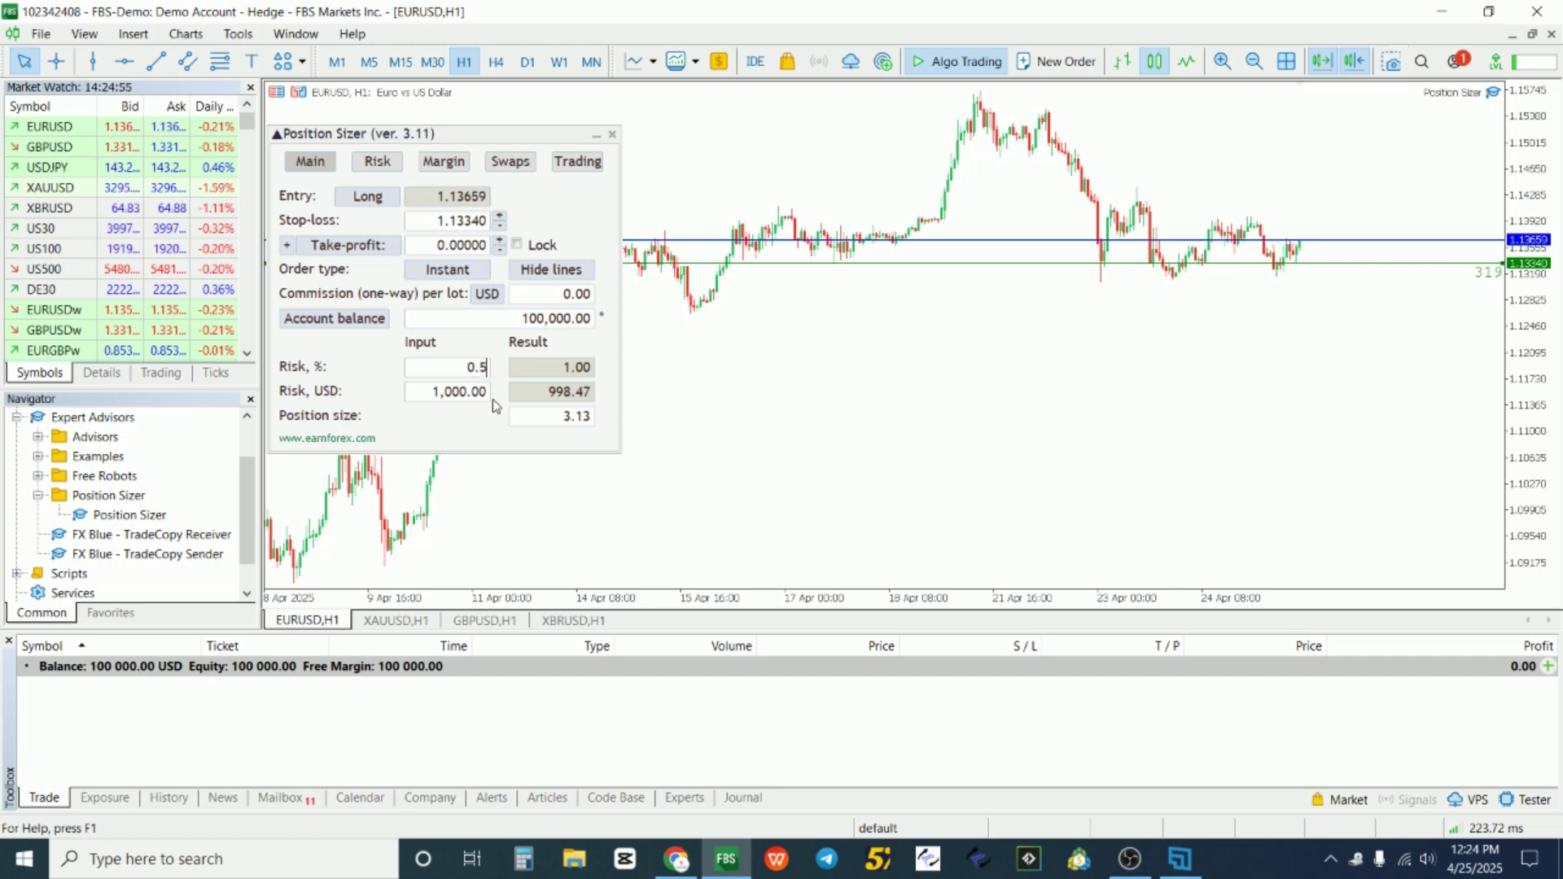
key("Return")
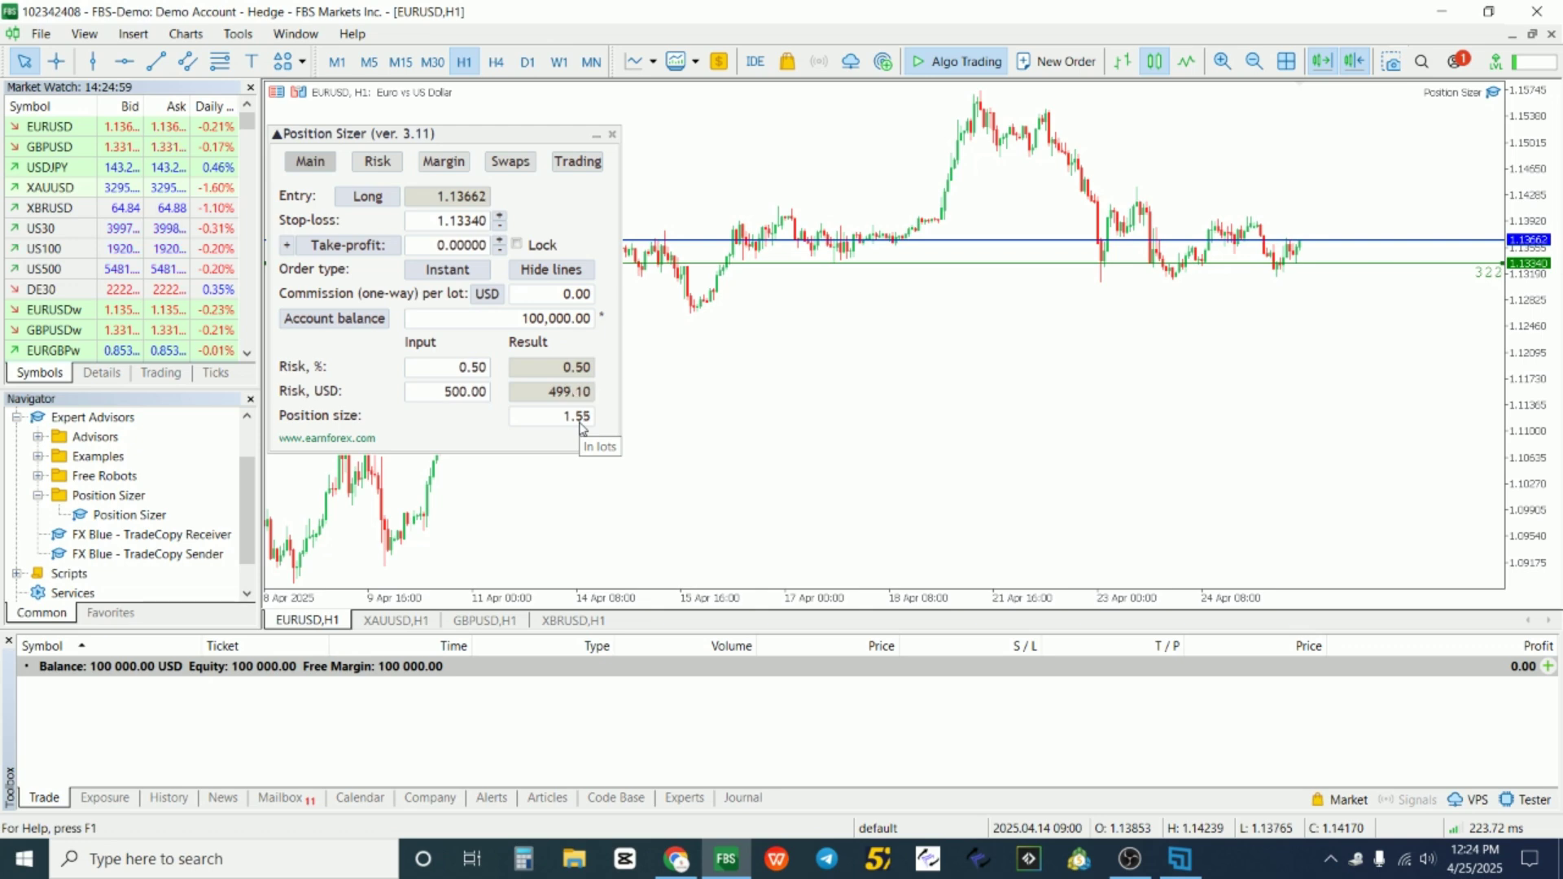
double_click(470, 368)
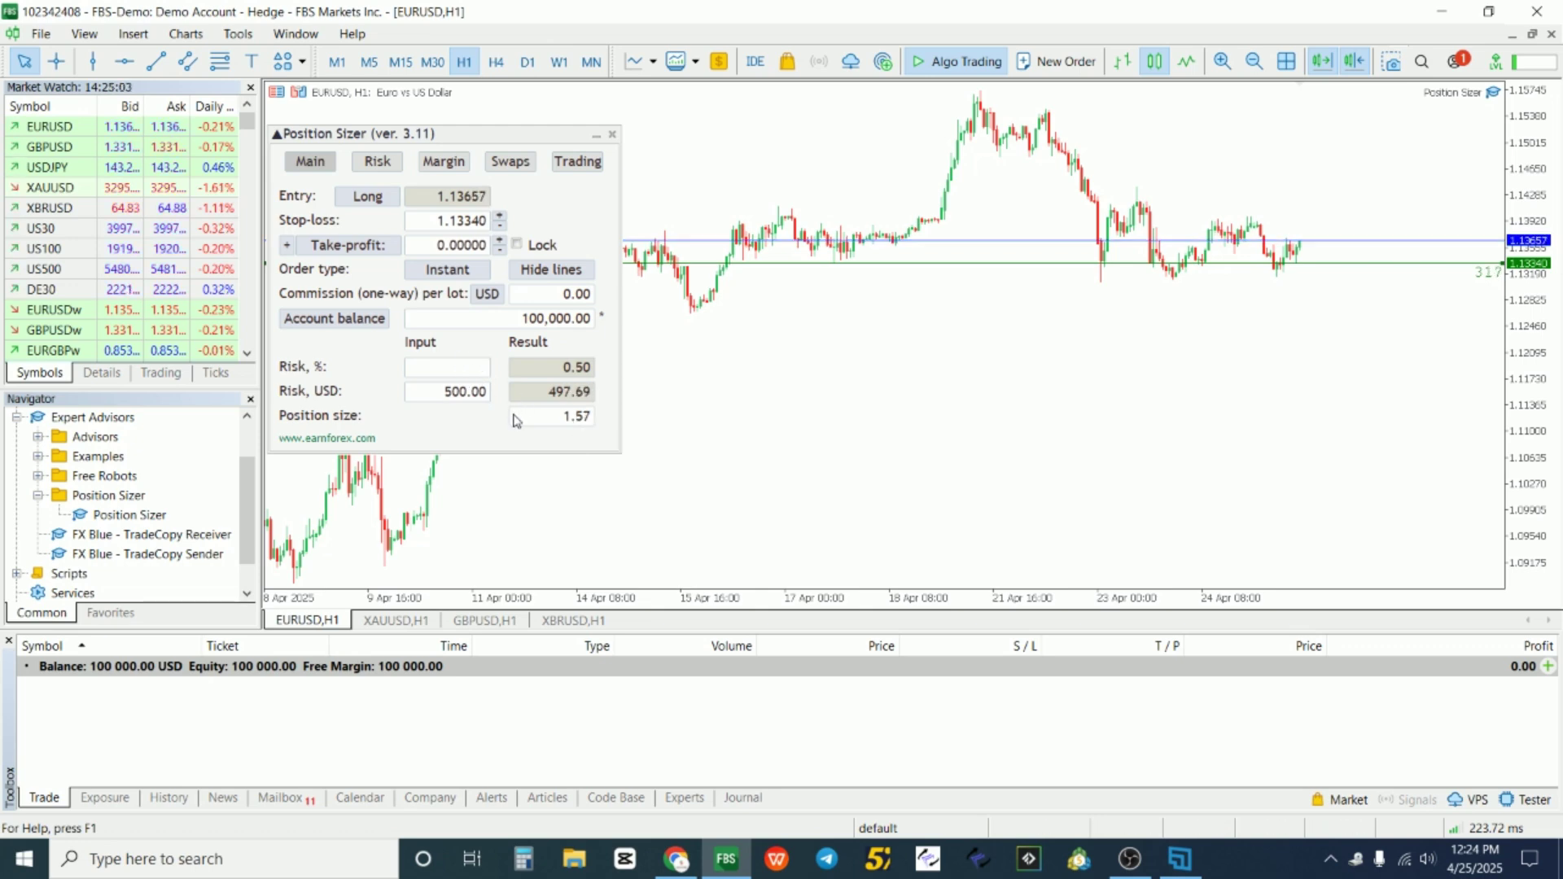
key("BackSpace")
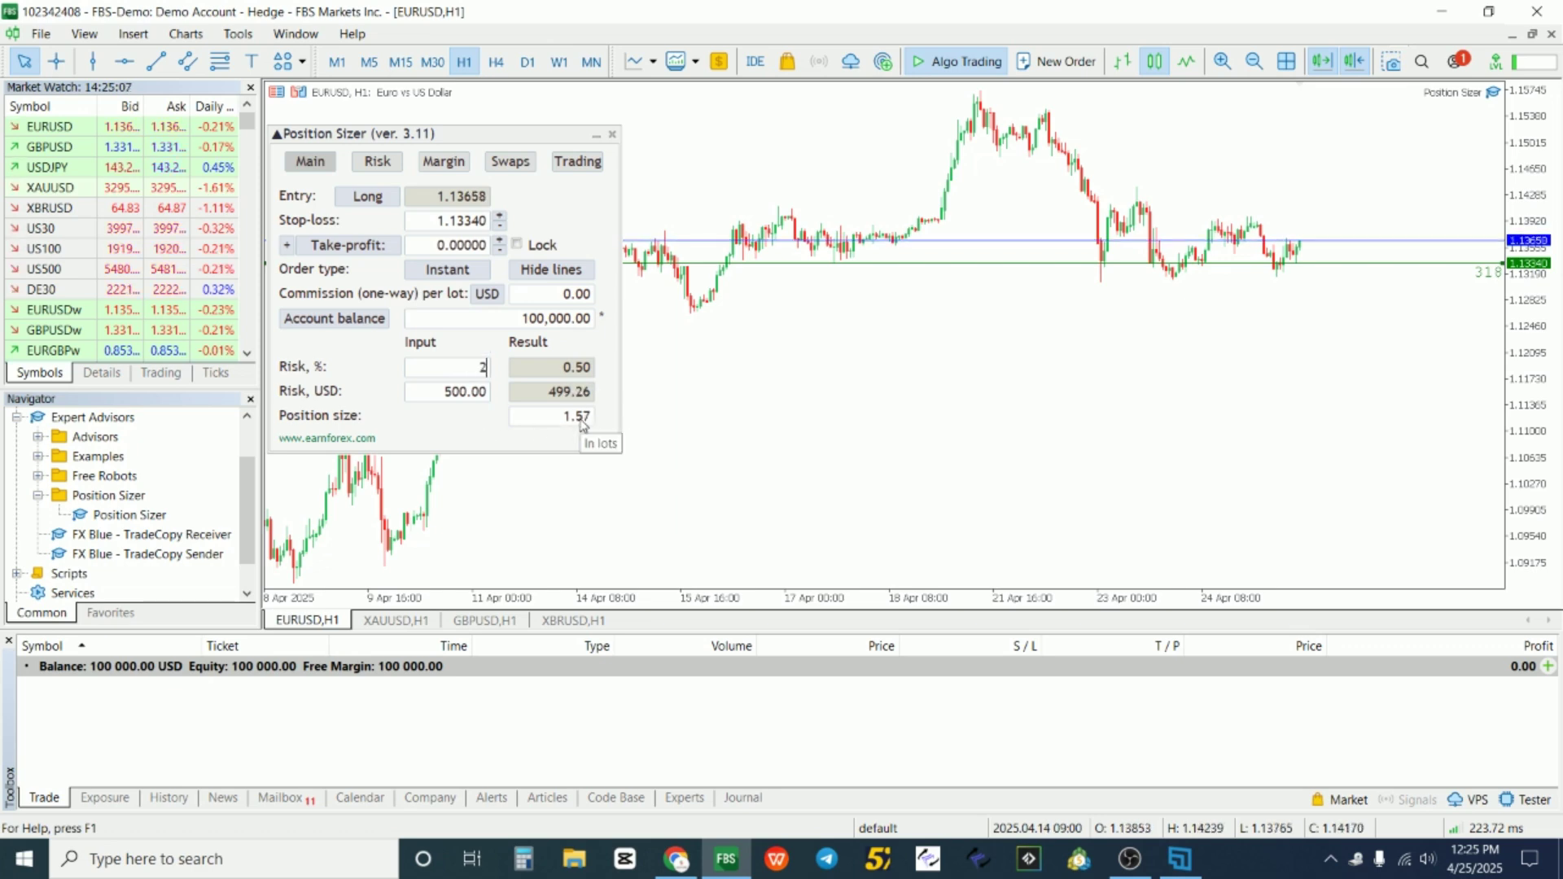
type("2")
key("Return")
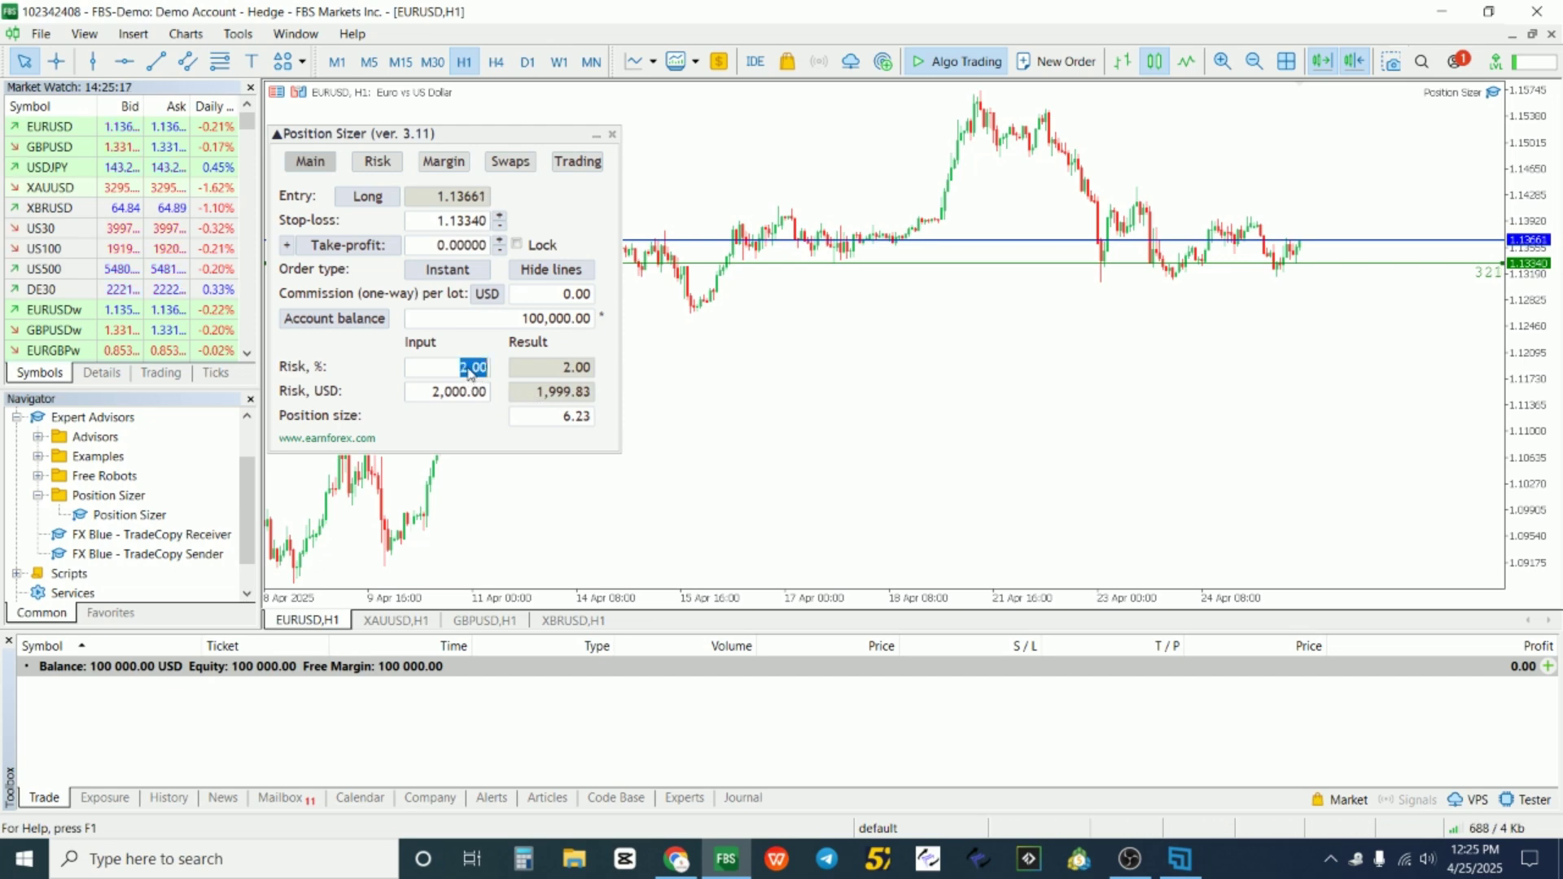
key("BackSpace")
key("ctrl+z")
type("1")
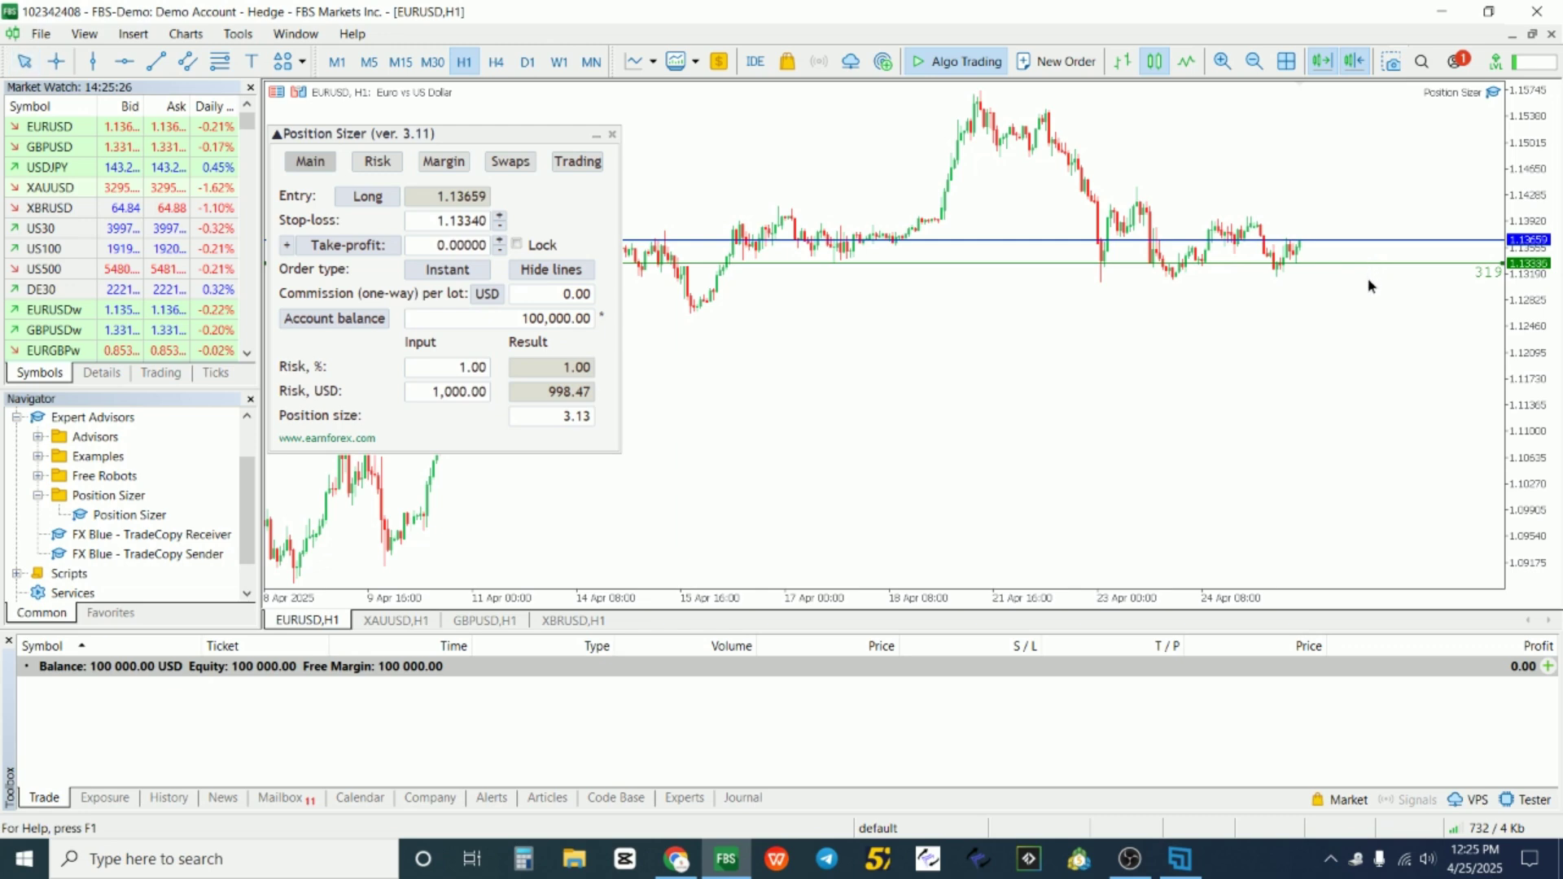
Step: Drag the stop-loss line down to 1.13064 and enter take-profit 1.14650
left_click_drag(1377, 262, 1366, 289)
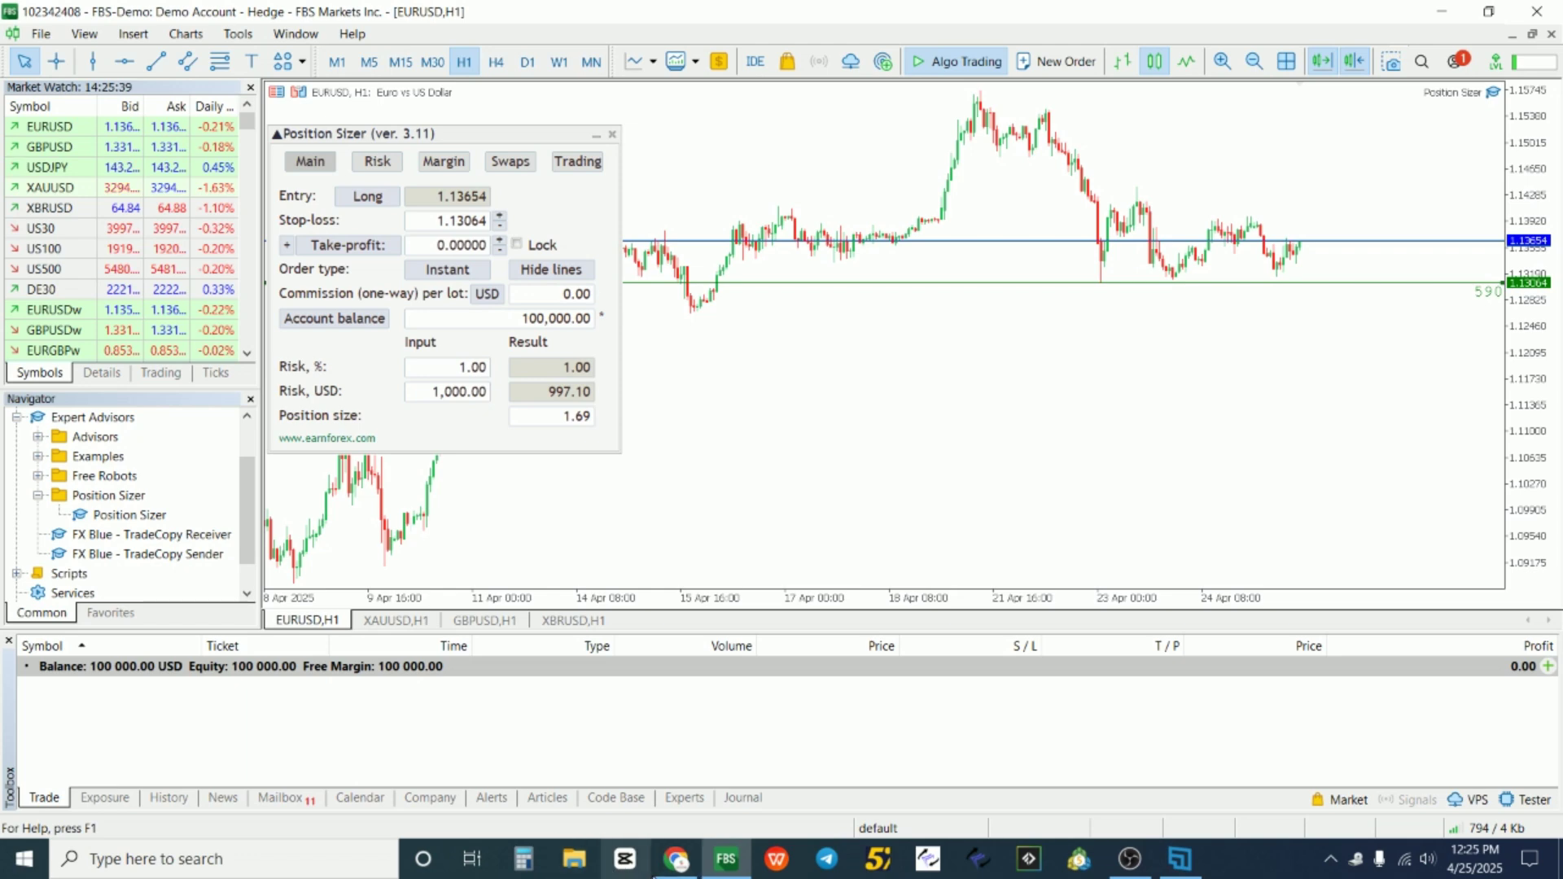
mouse_move(659, 844)
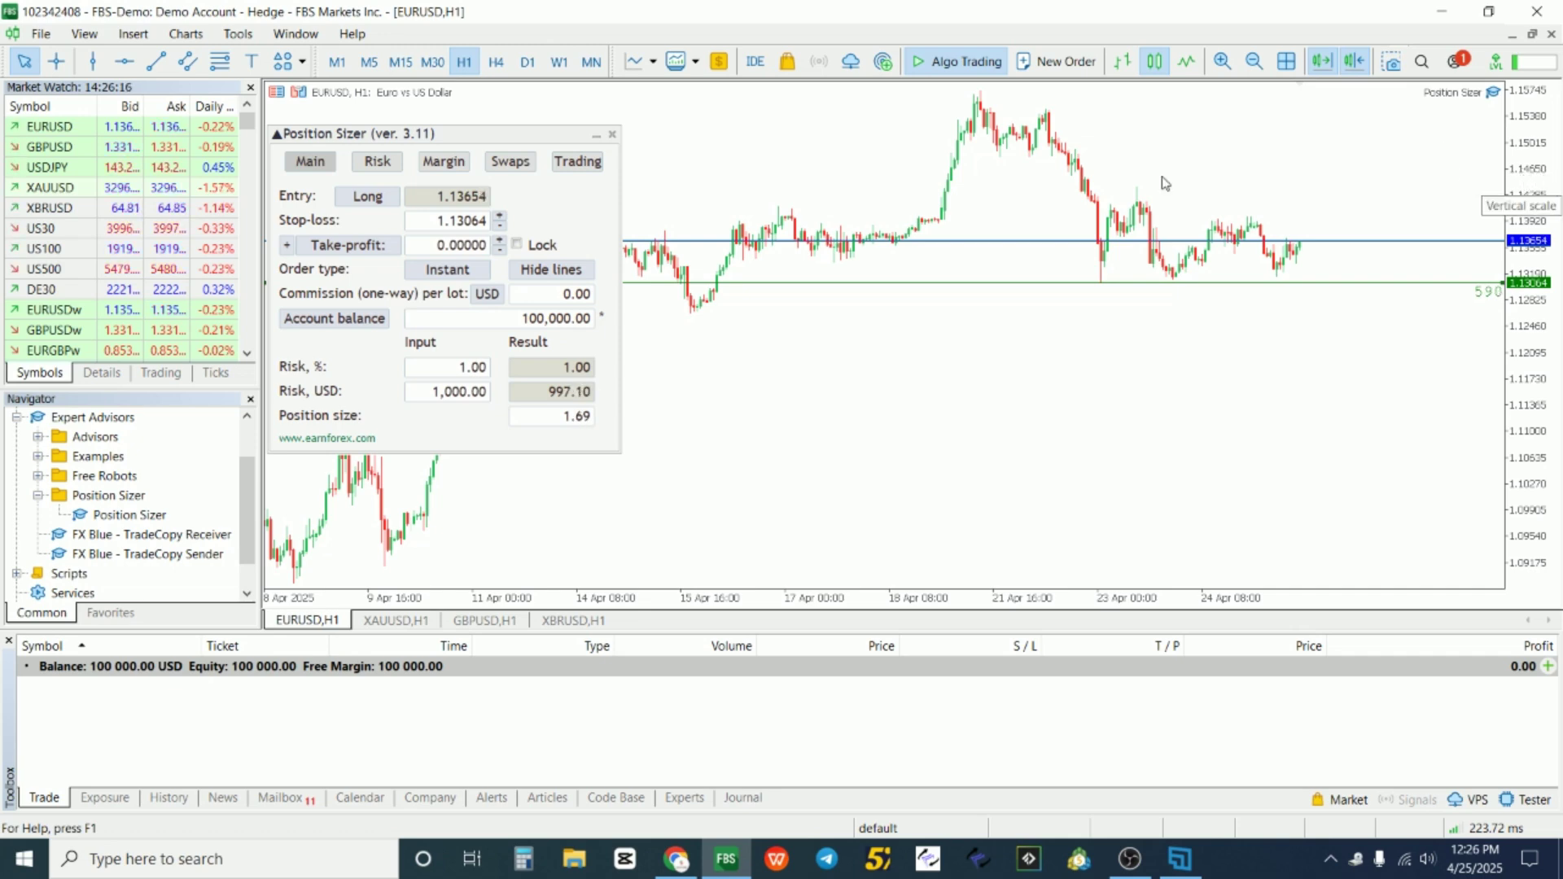
left_click(453, 245)
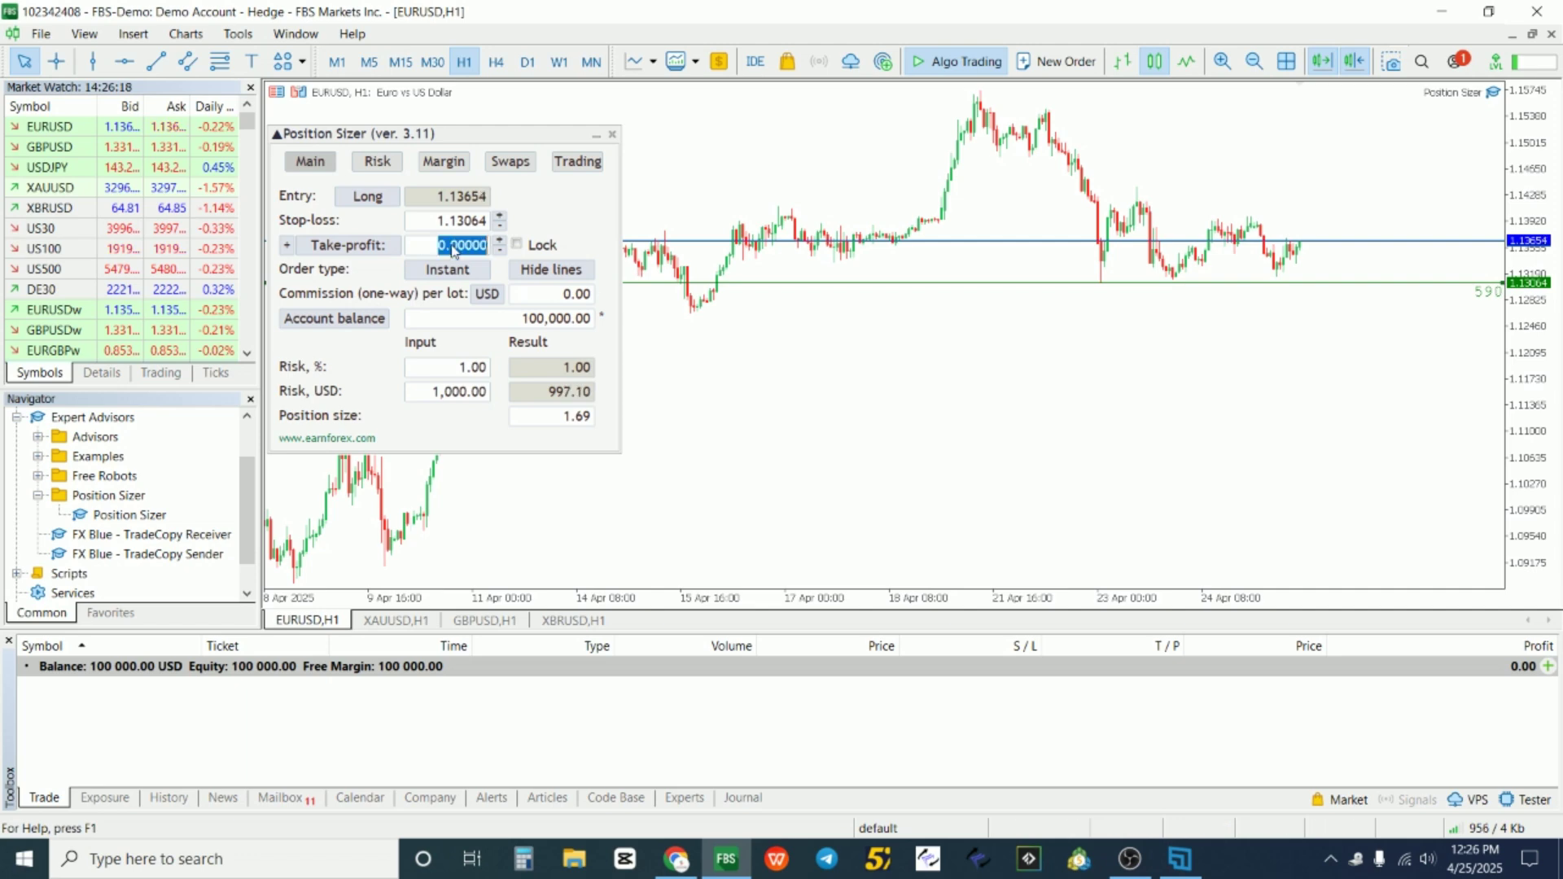
type("1.1")
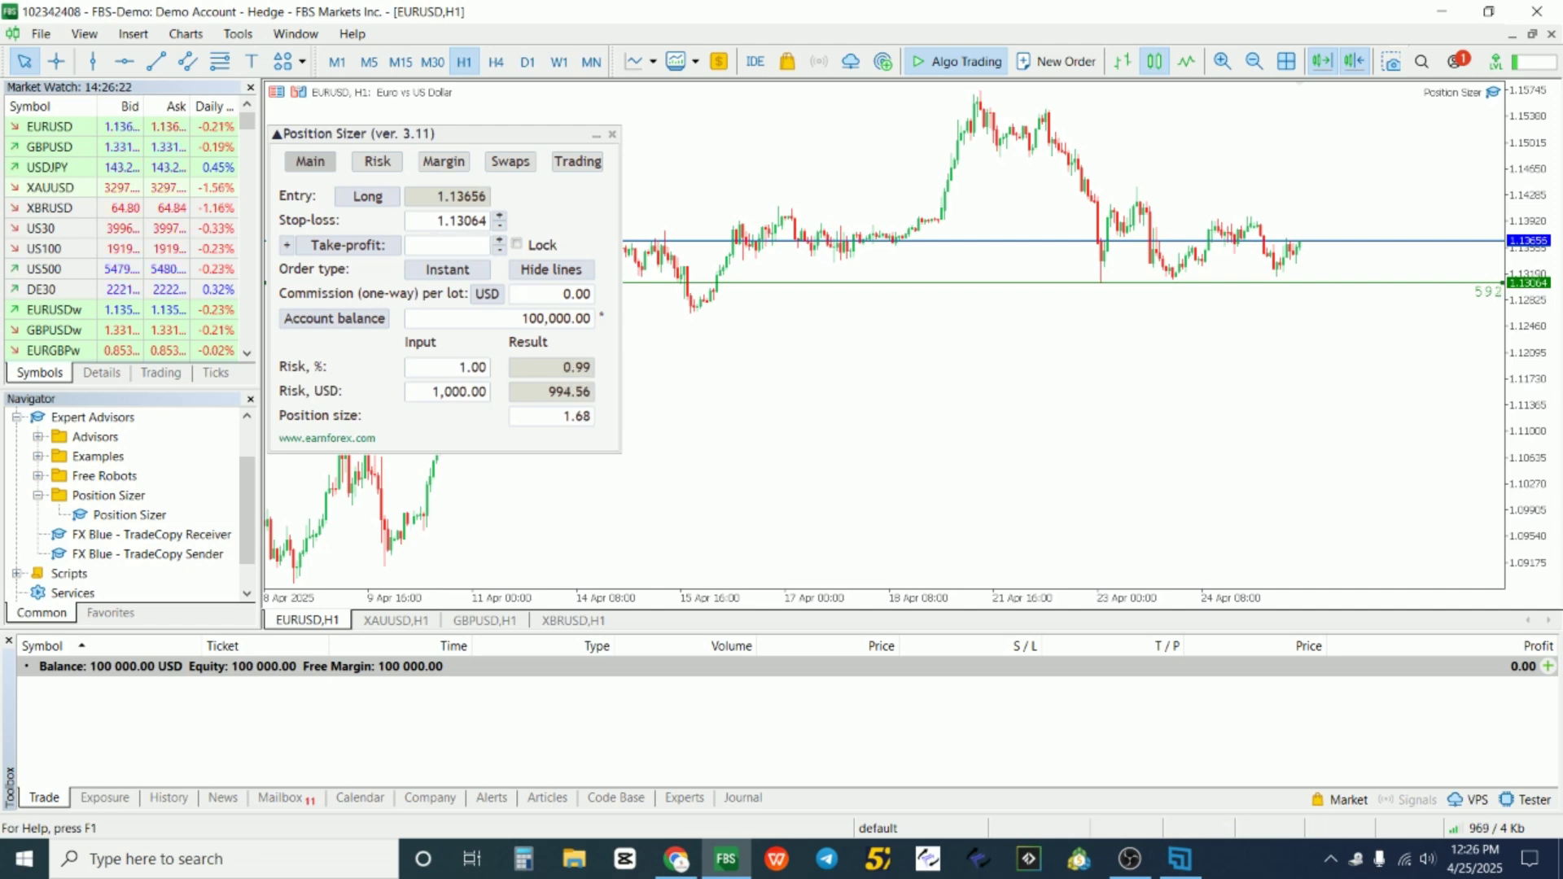
type("4650")
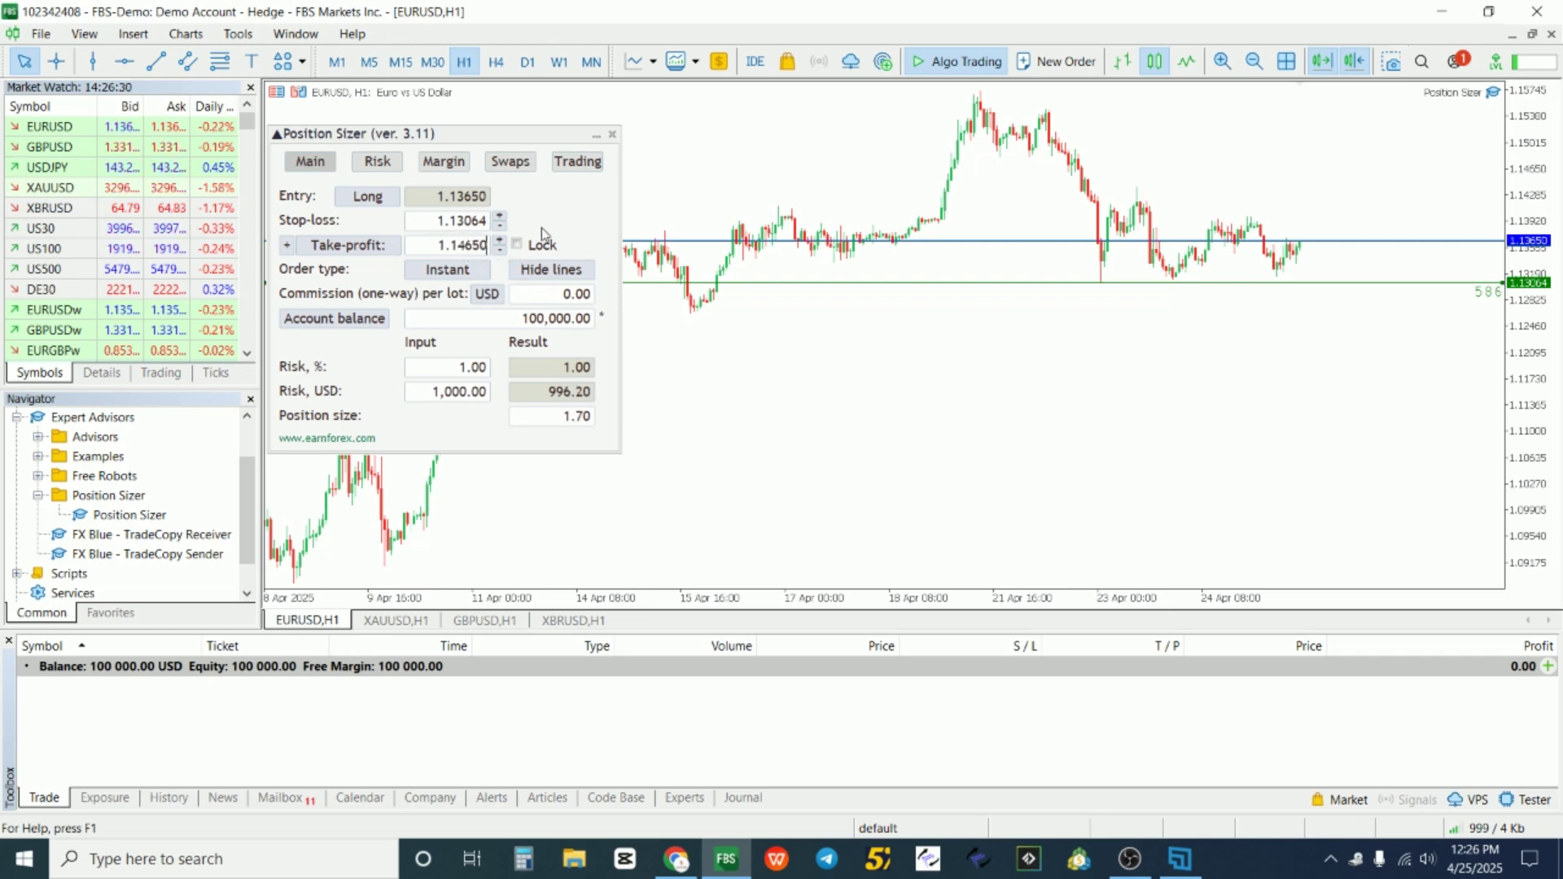
Step: Confirm the 1.14650 take-profit, then show the Position Sizer's Trading tab
key("Return")
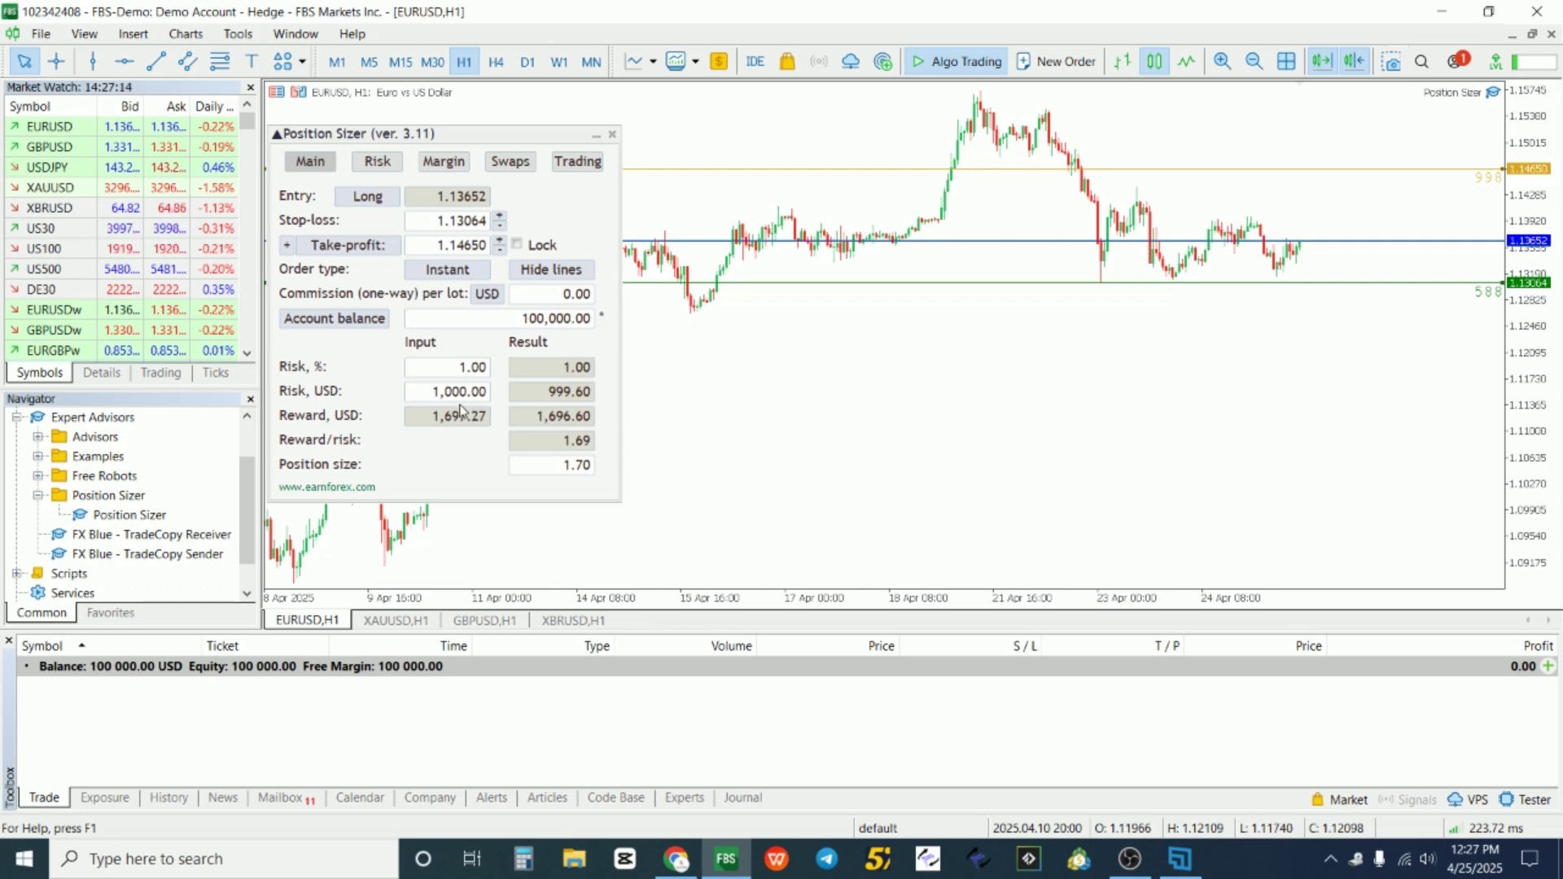
left_click(578, 162)
left_click(313, 162)
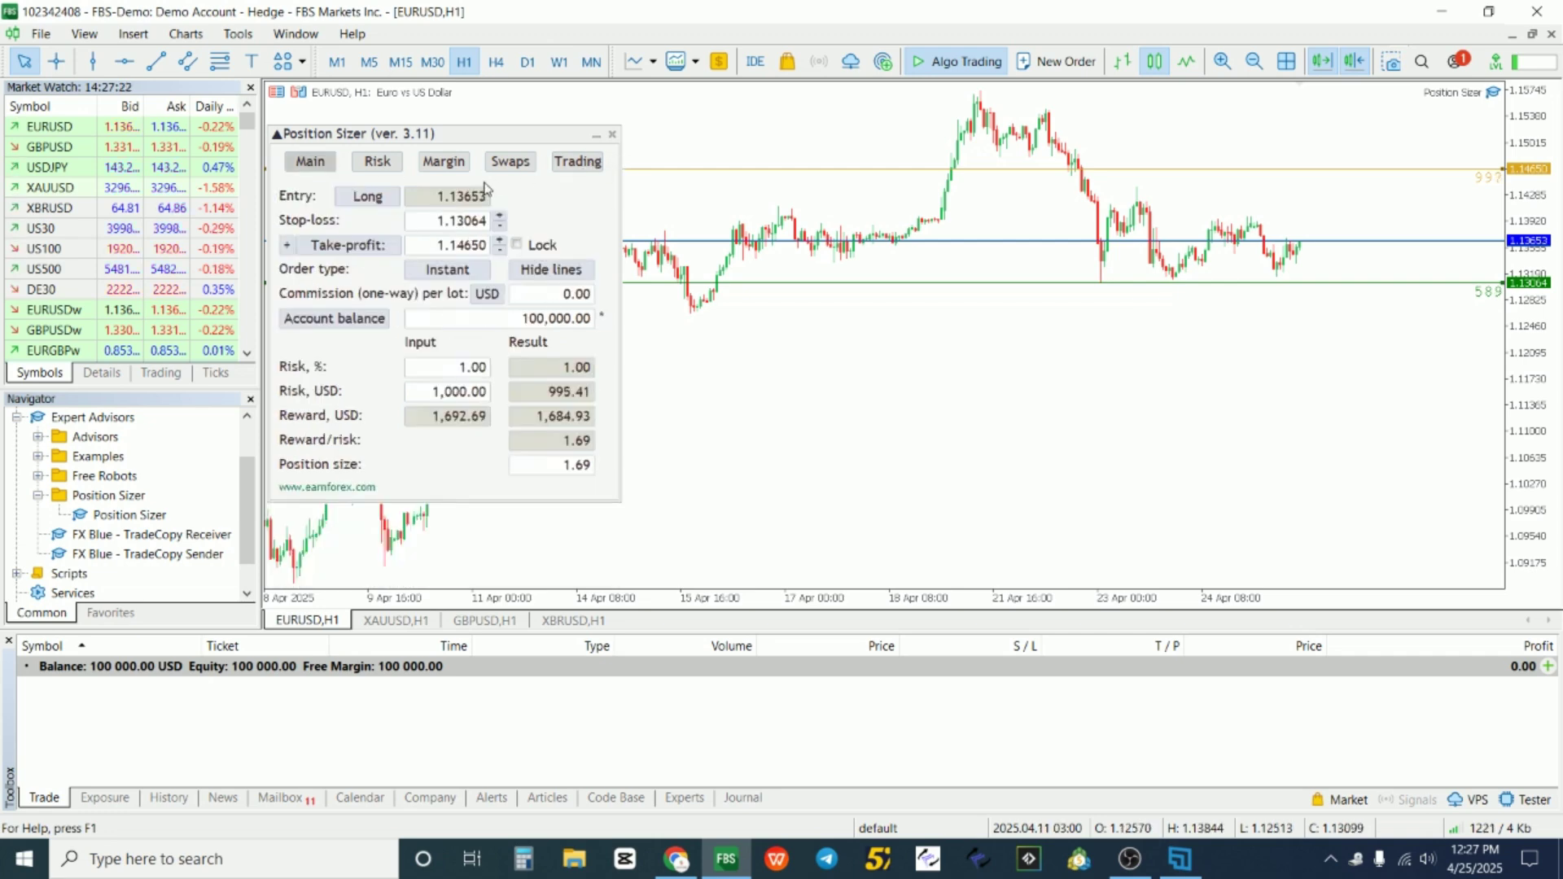
left_click(579, 162)
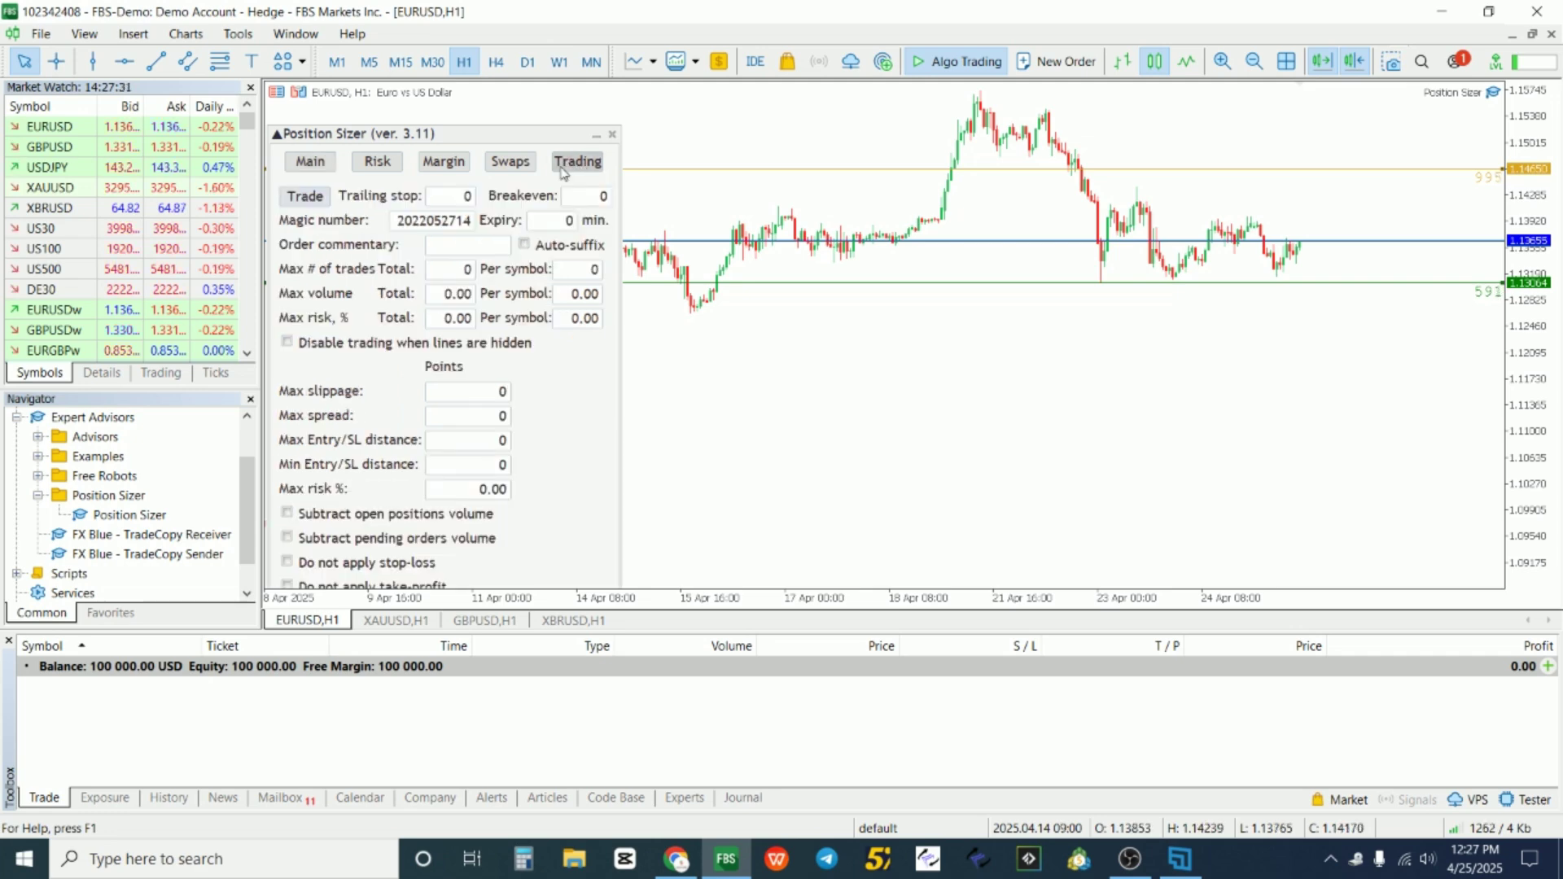
Step: Execute the 1.69-lot EURUSD buy with SL 1.13064 and TP 1.14650
left_click(305, 202)
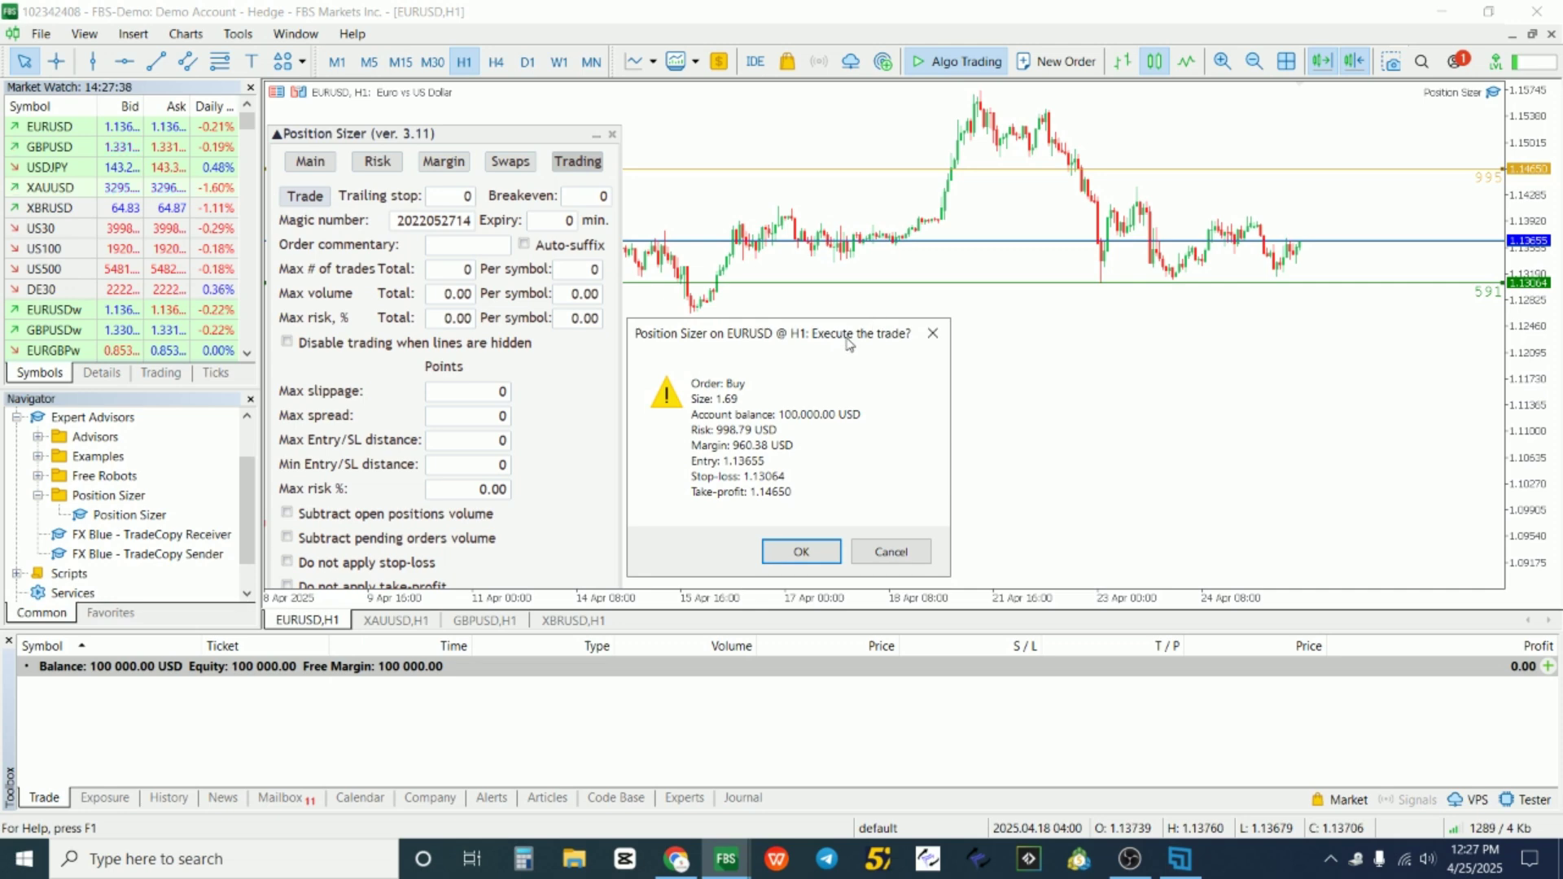
left_click_drag(847, 344, 883, 217)
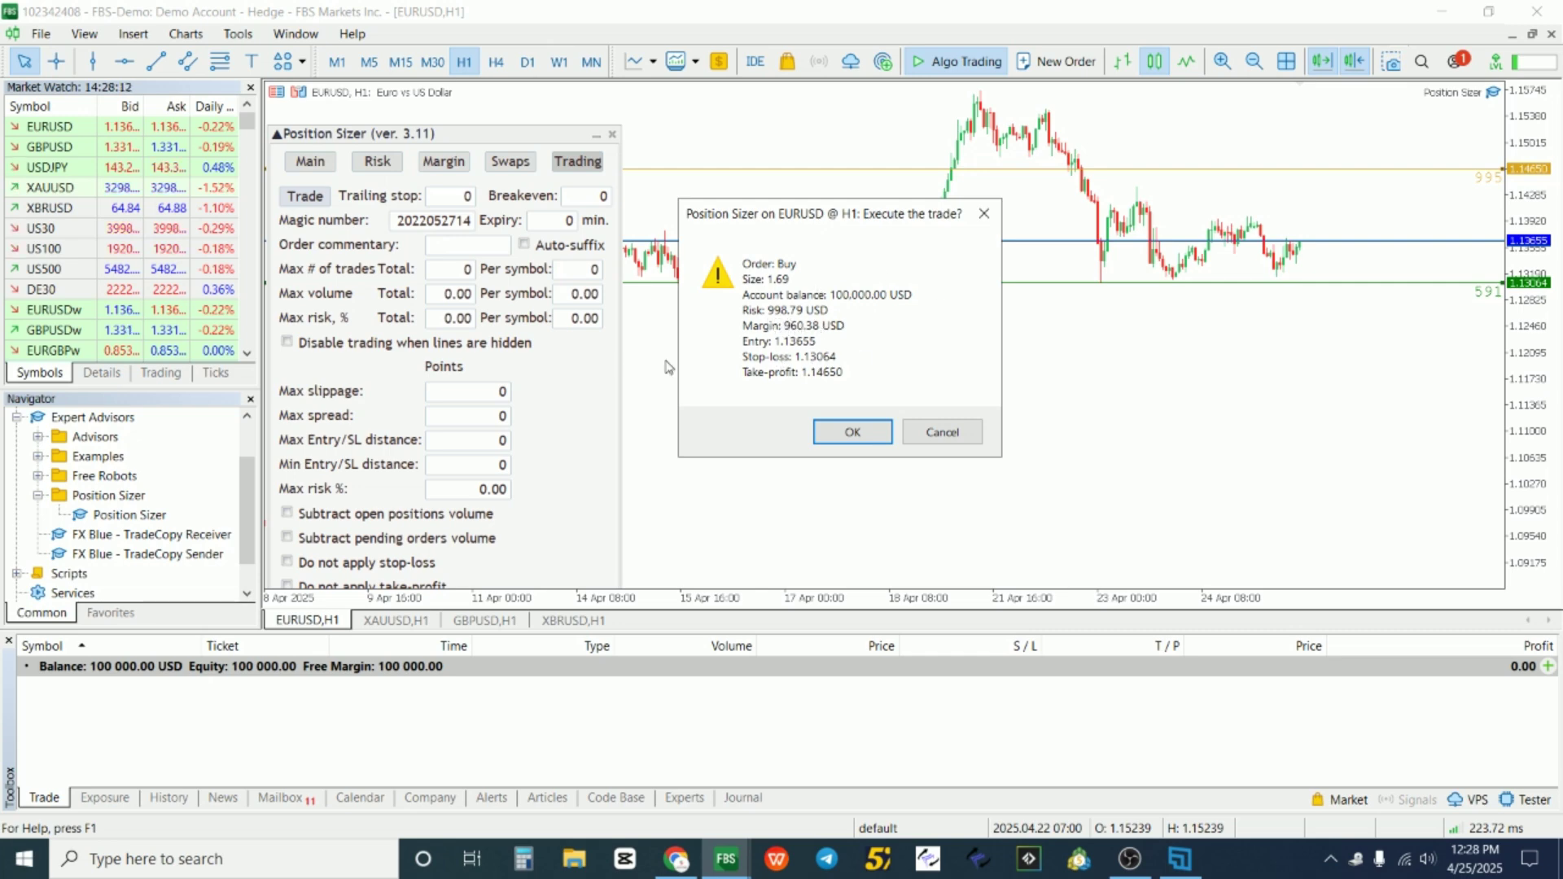
left_click(877, 437)
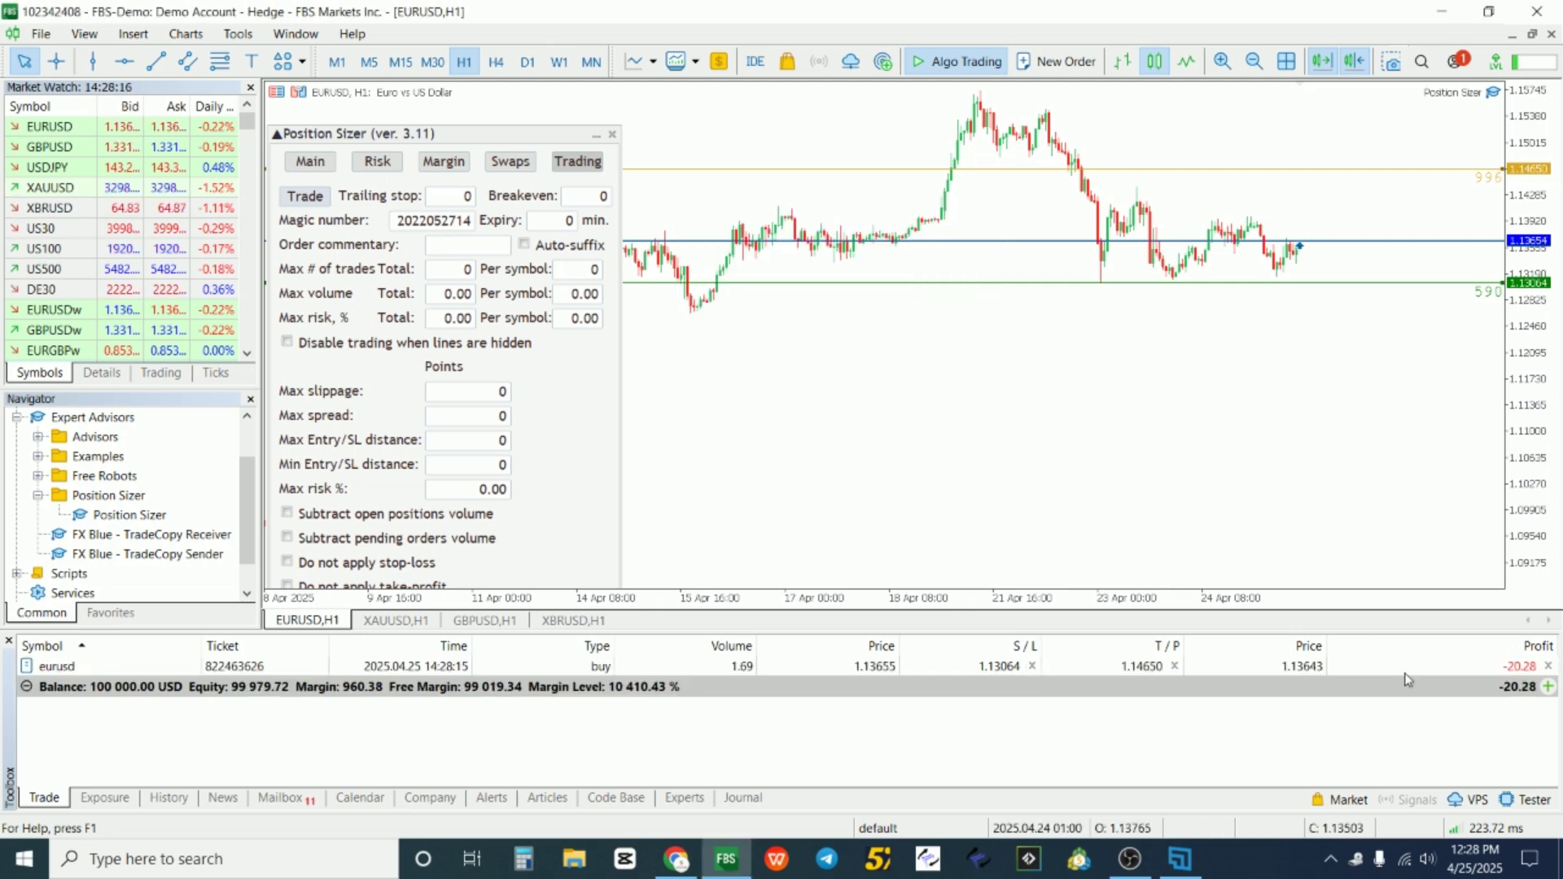
Step: Switch the Position Sizer panel back to its Main tab
left_click(310, 163)
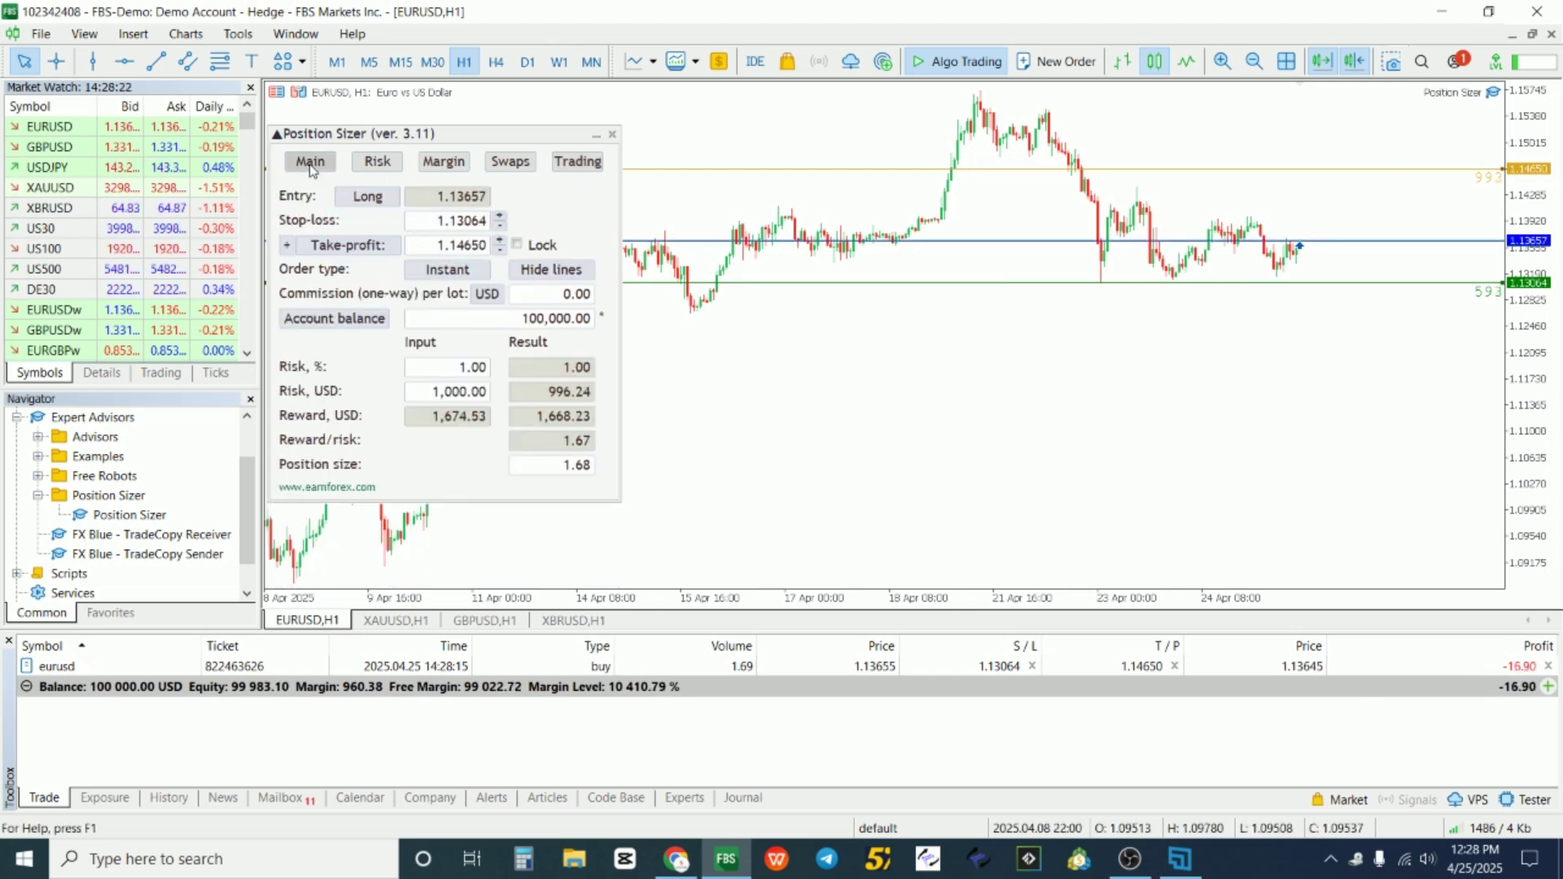